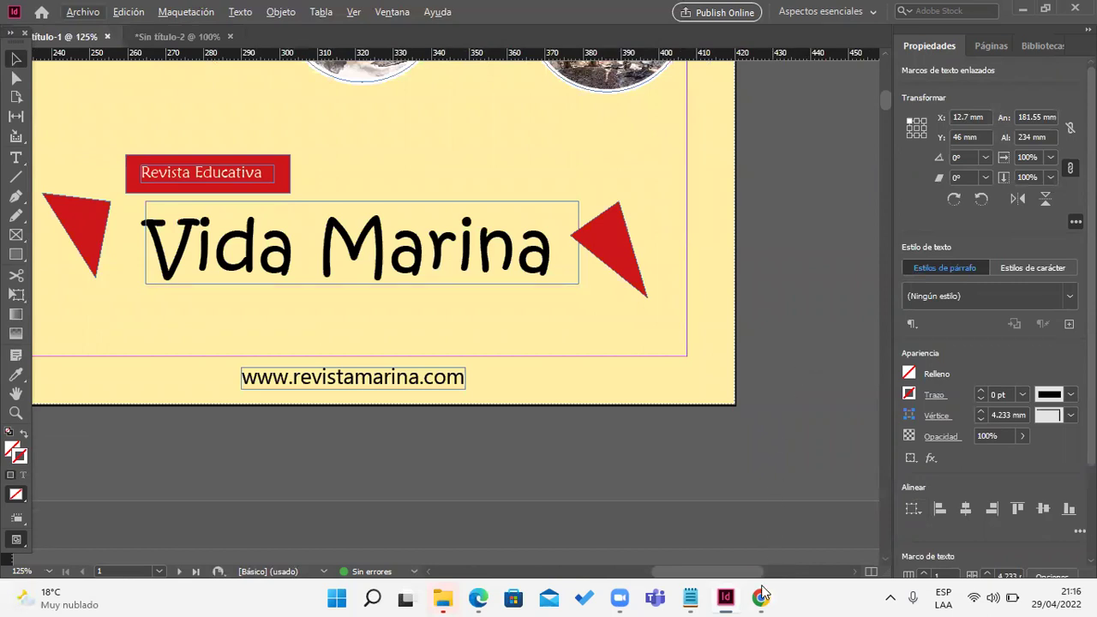
Step: Switch to Chrome and search Google for "ANIMALES MARINOS" in a new tab
mouse_move(765, 598)
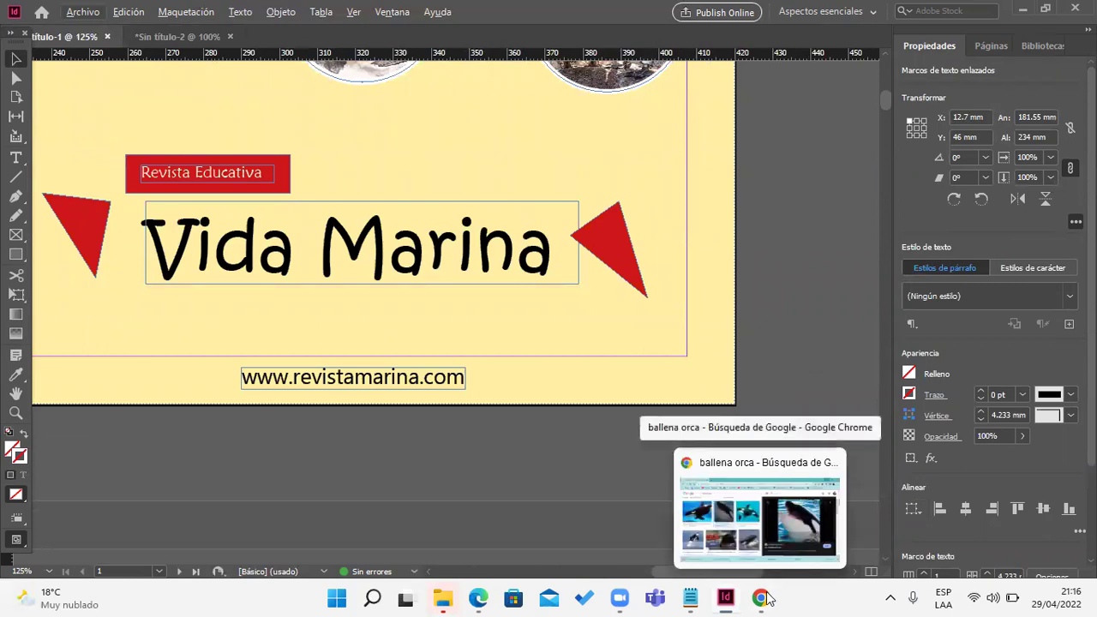
left_click(763, 598)
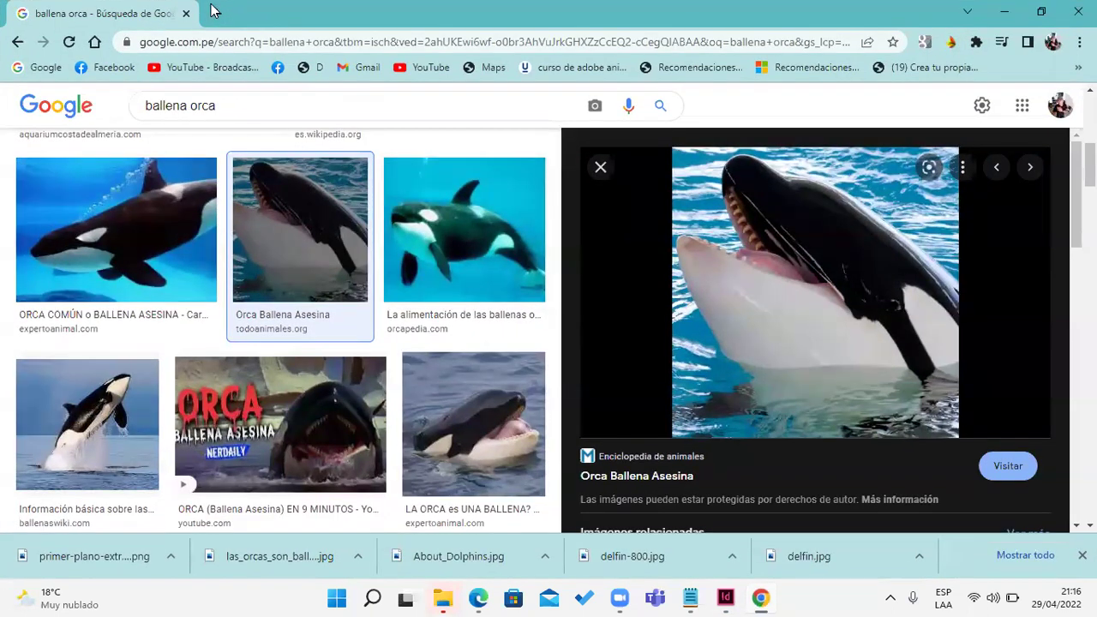
left_click(215, 13)
left_click(425, 341)
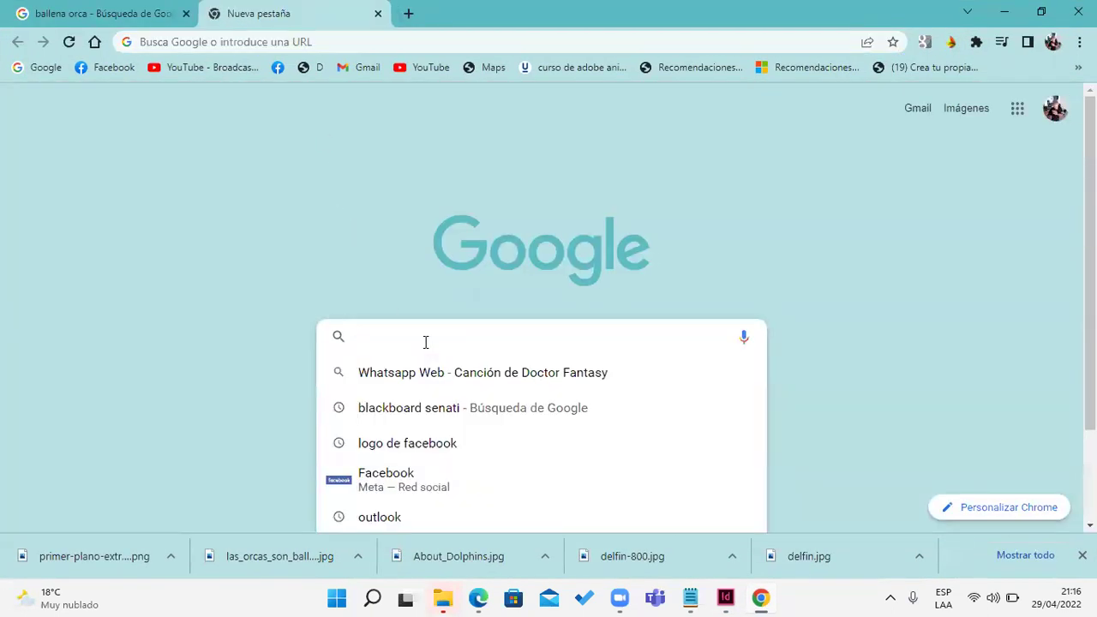
type("ANIMALES ,A")
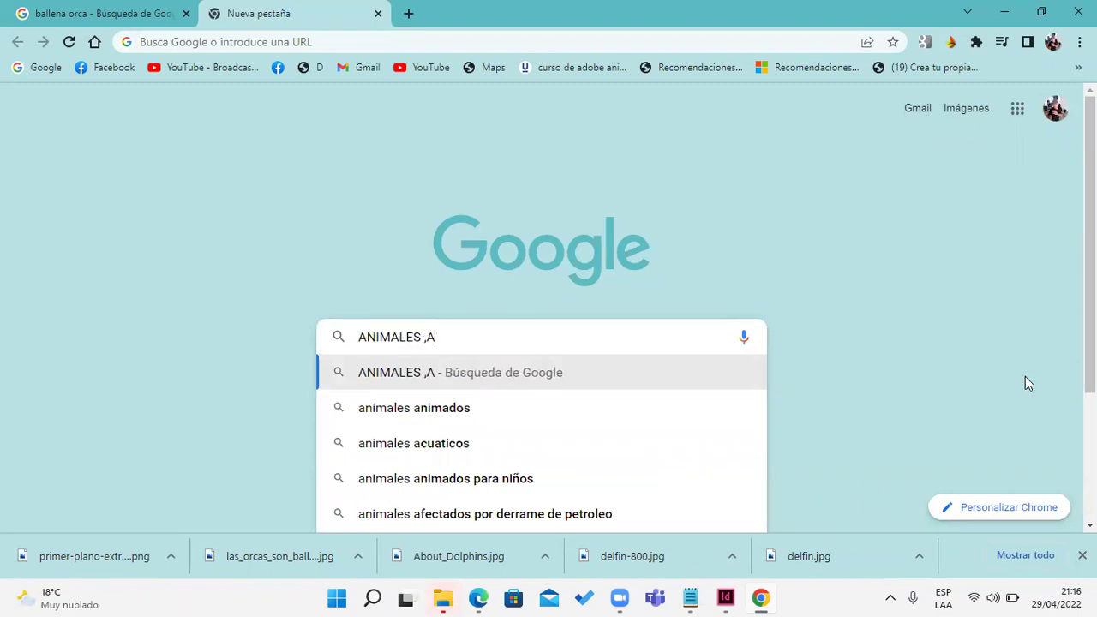
key("BackSpace")
key("BackSpace")
type("MARINOS")
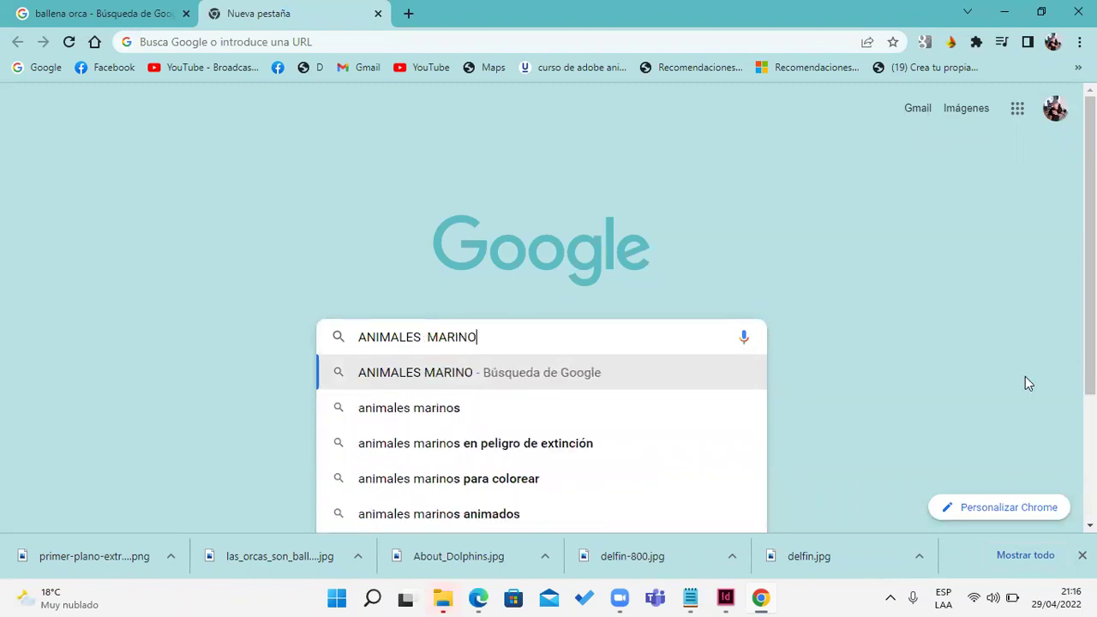
key("Return")
Step: Open the search result "ANIMALES MARINOS | Web Oficial EUROINNOVA" and dismiss the site's welcome pop-up
scroll(703, 343, "down", 5)
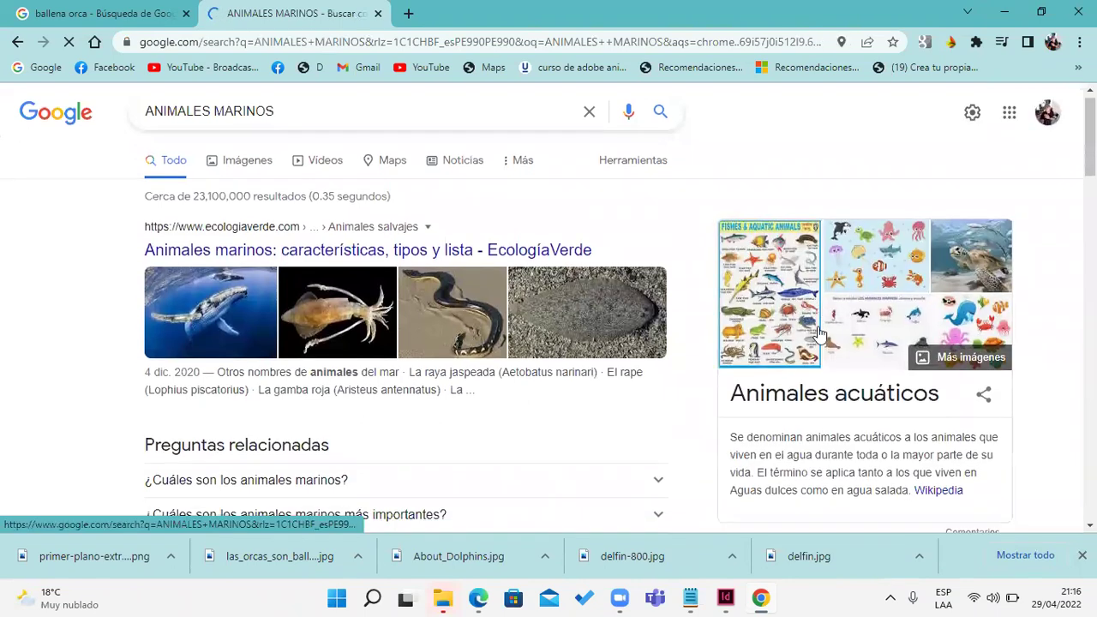
scroll(702, 342, "down", 6)
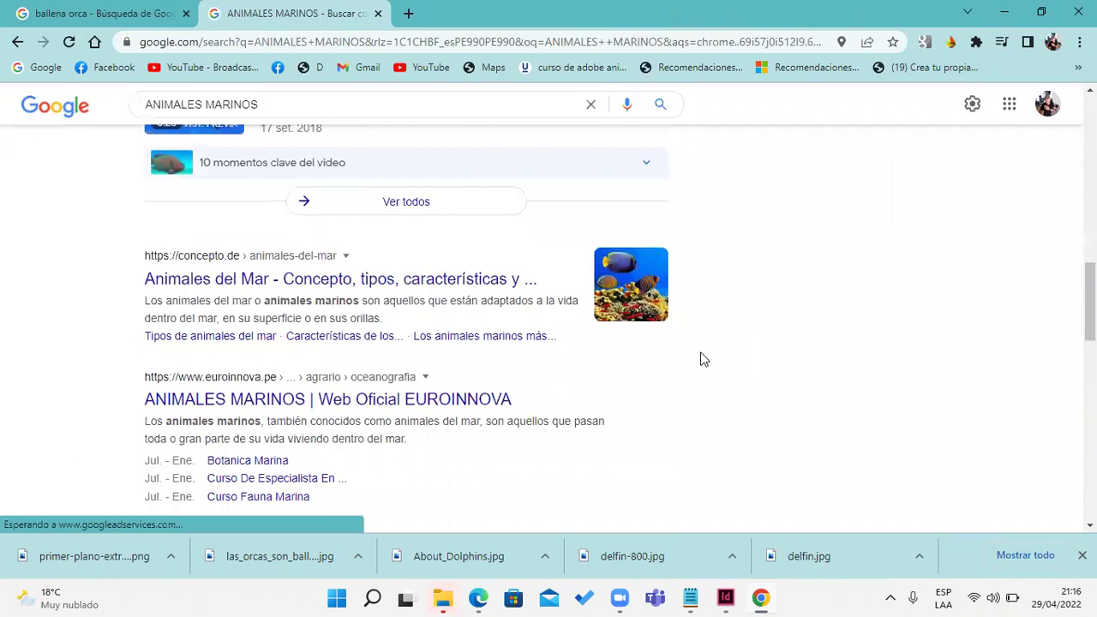
left_click(386, 401)
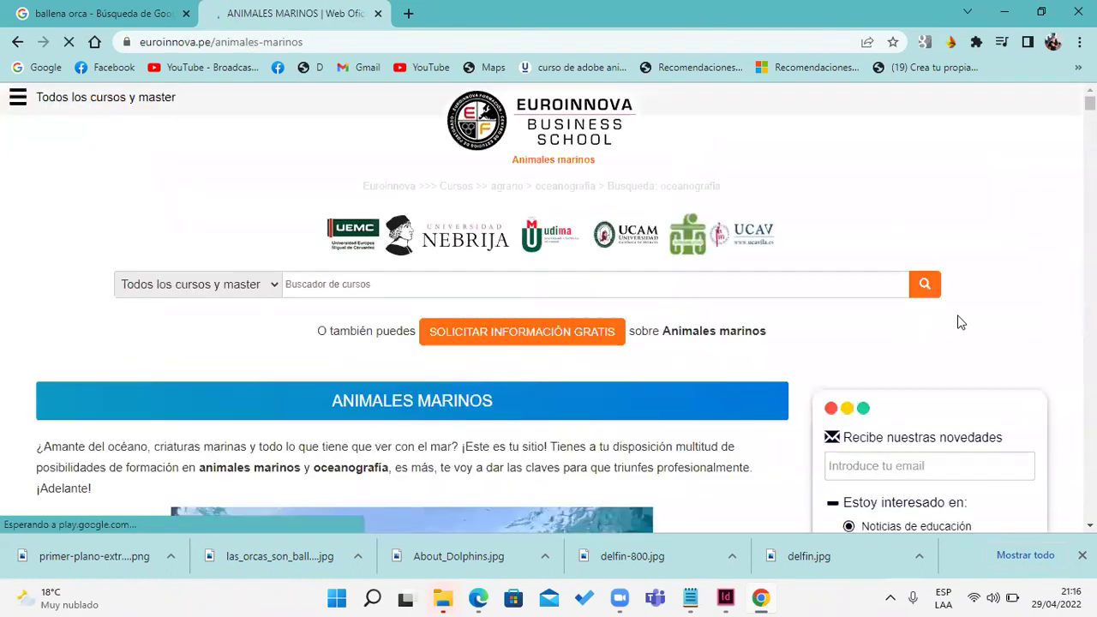
scroll(958, 320, "down", 2)
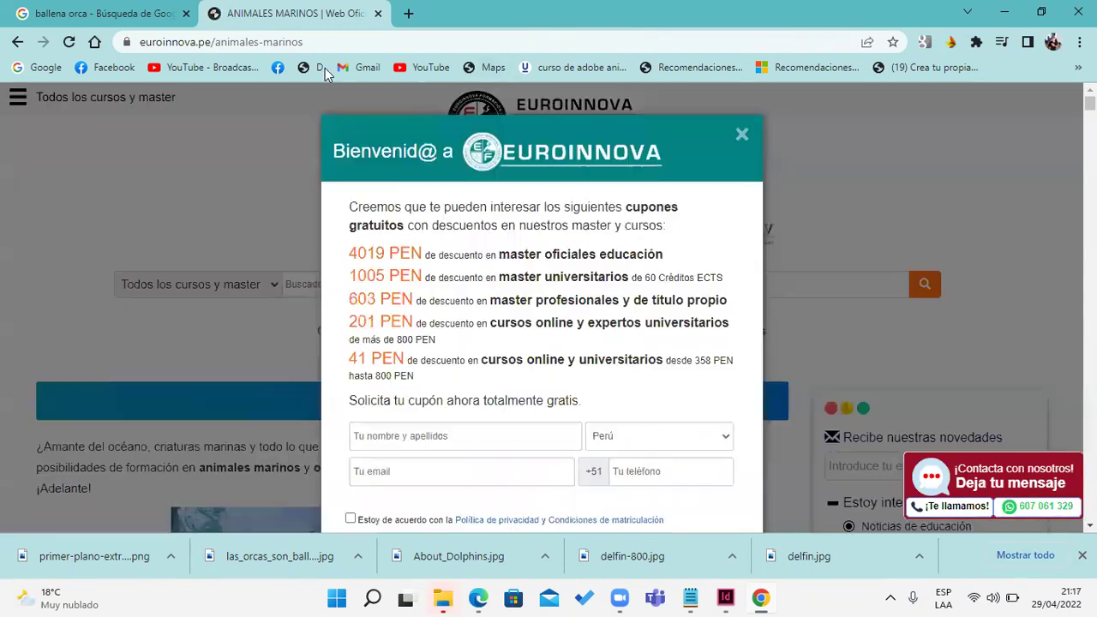
left_click(744, 133)
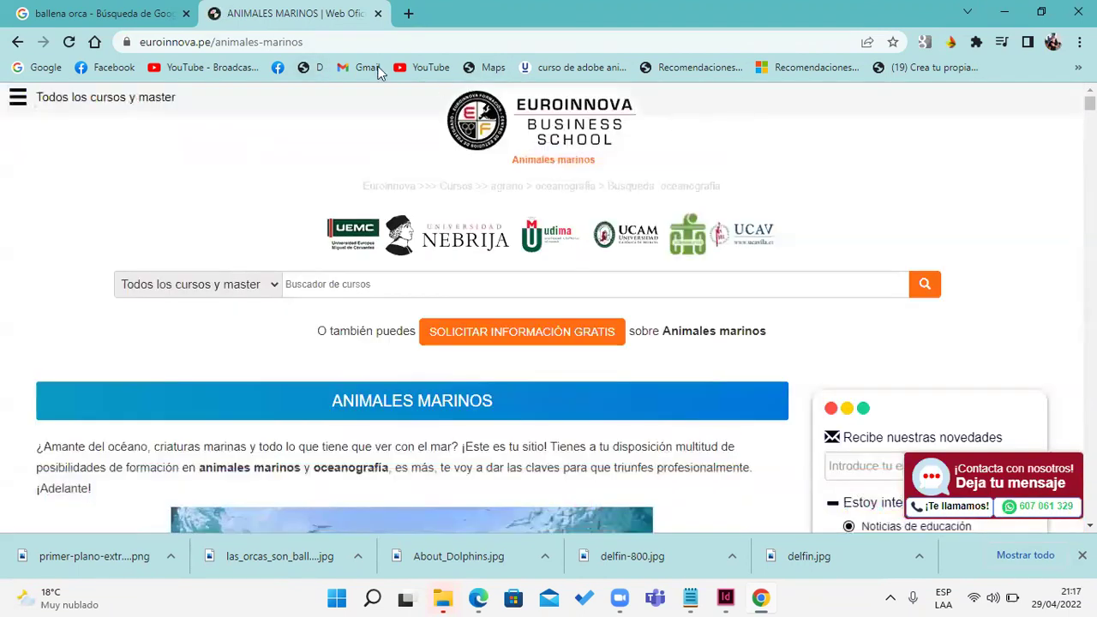
Step: Copy the link of the euroinnova.pe/animales-marinos page and return to InDesign
left_click(340, 43)
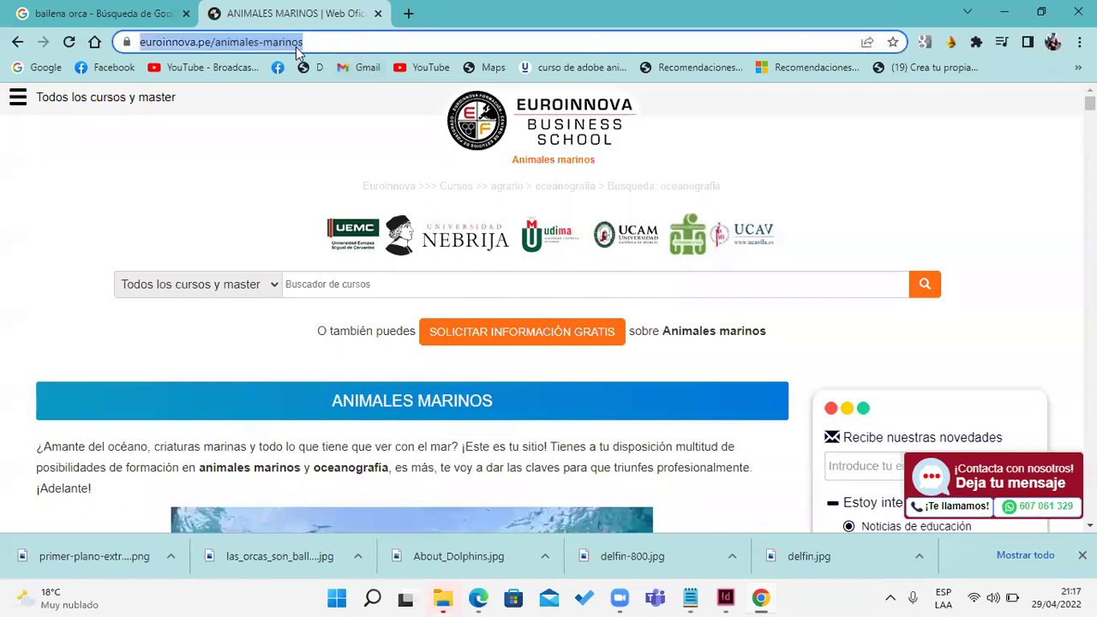
left_click(867, 43)
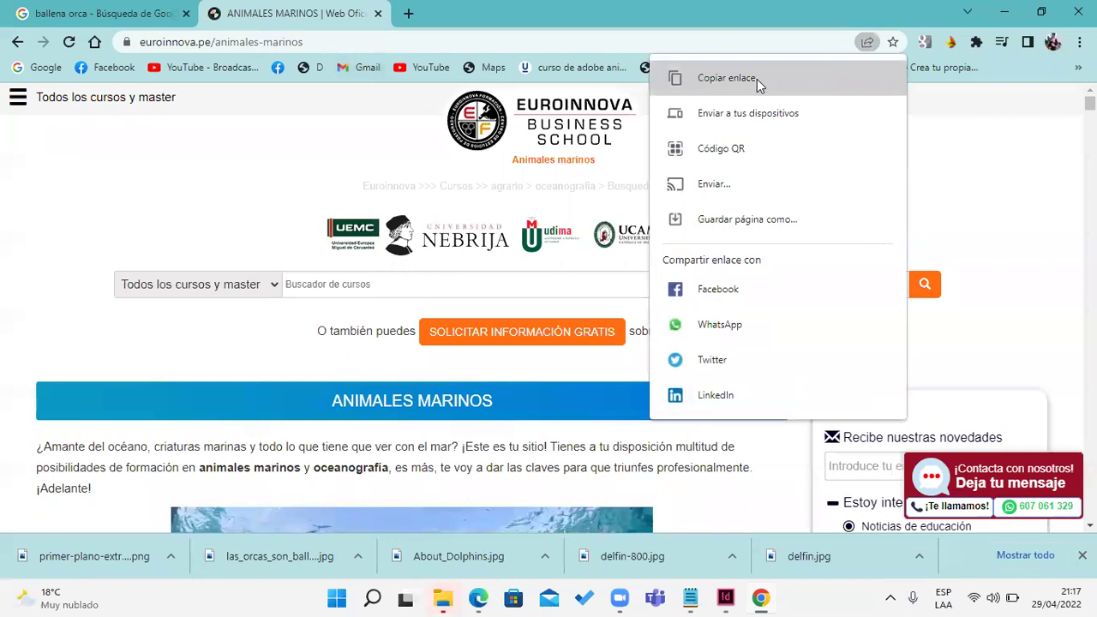
left_click(756, 81)
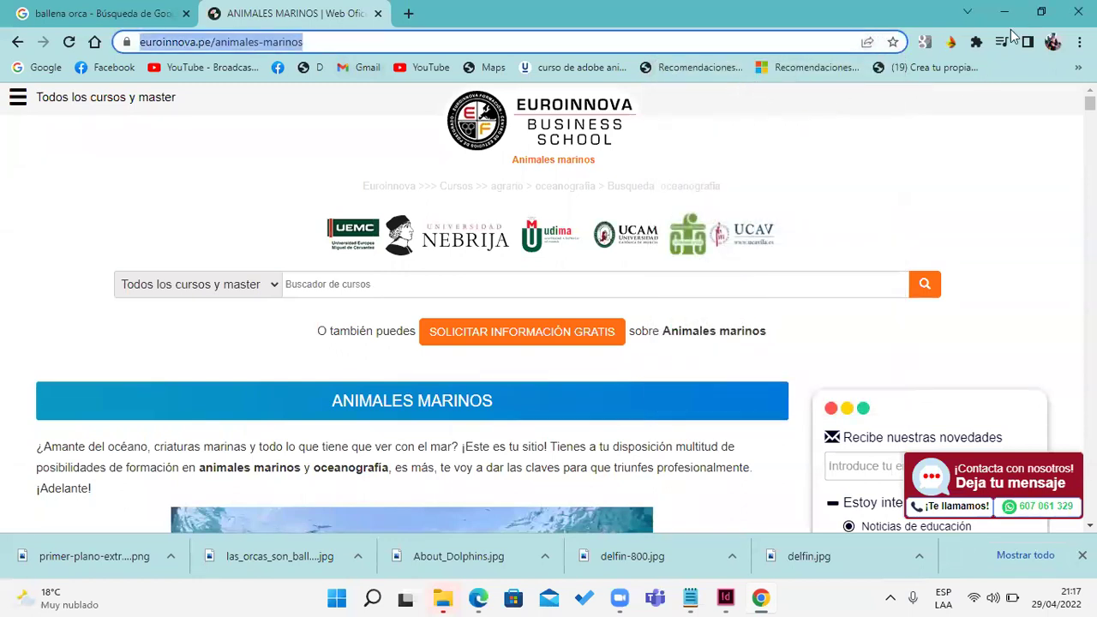
left_click(1005, 12)
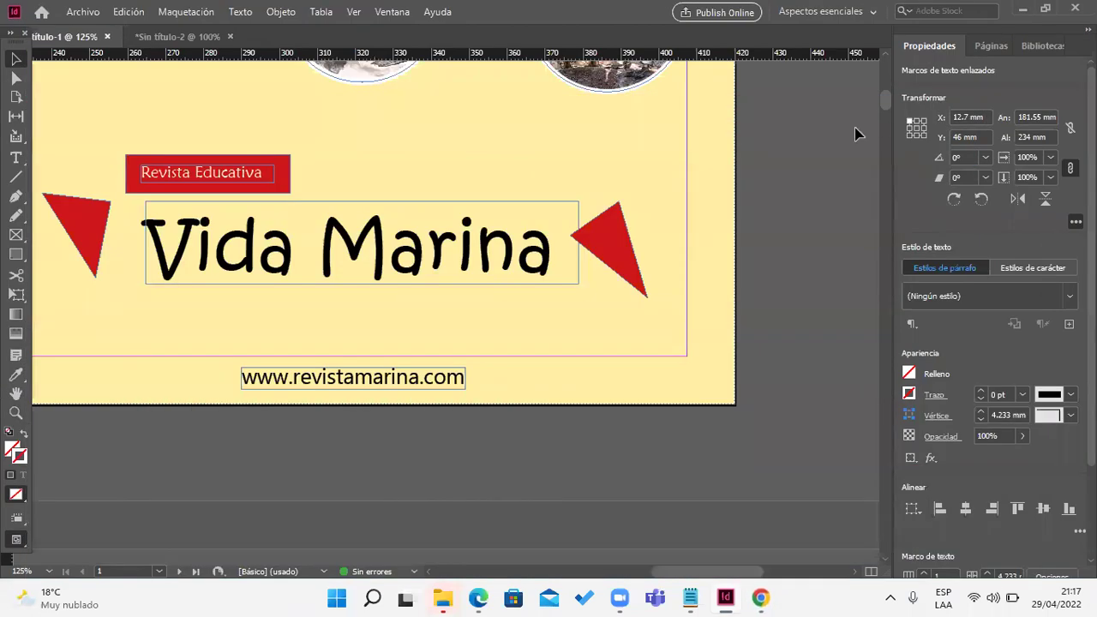
double_click(382, 388)
triple_click(381, 385)
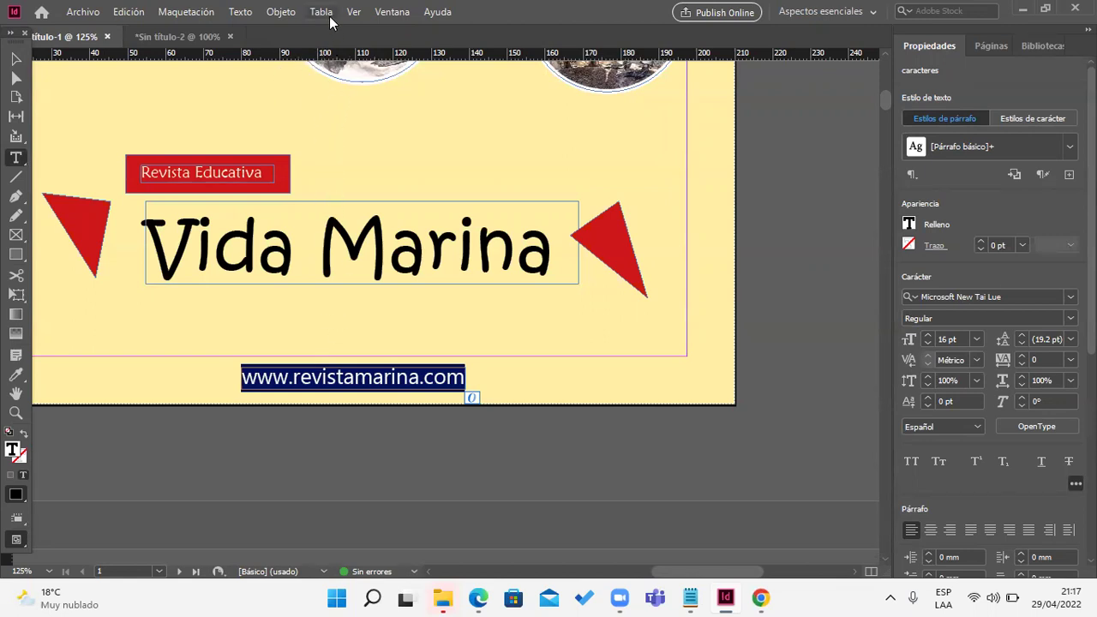
left_click(386, 17)
mouse_move(556, 305)
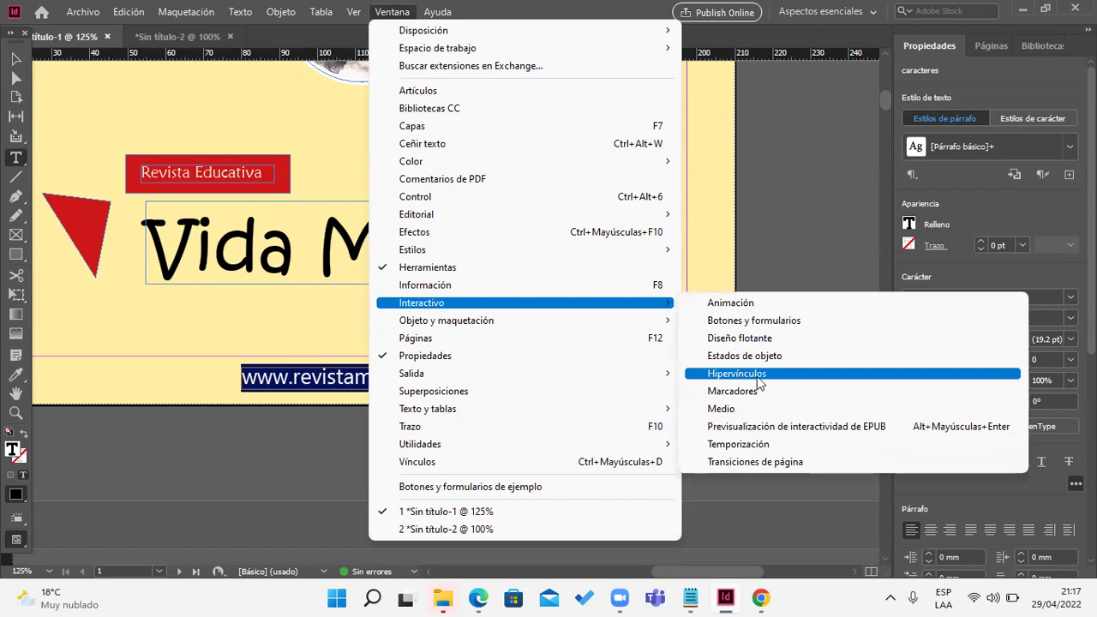
left_click(758, 377)
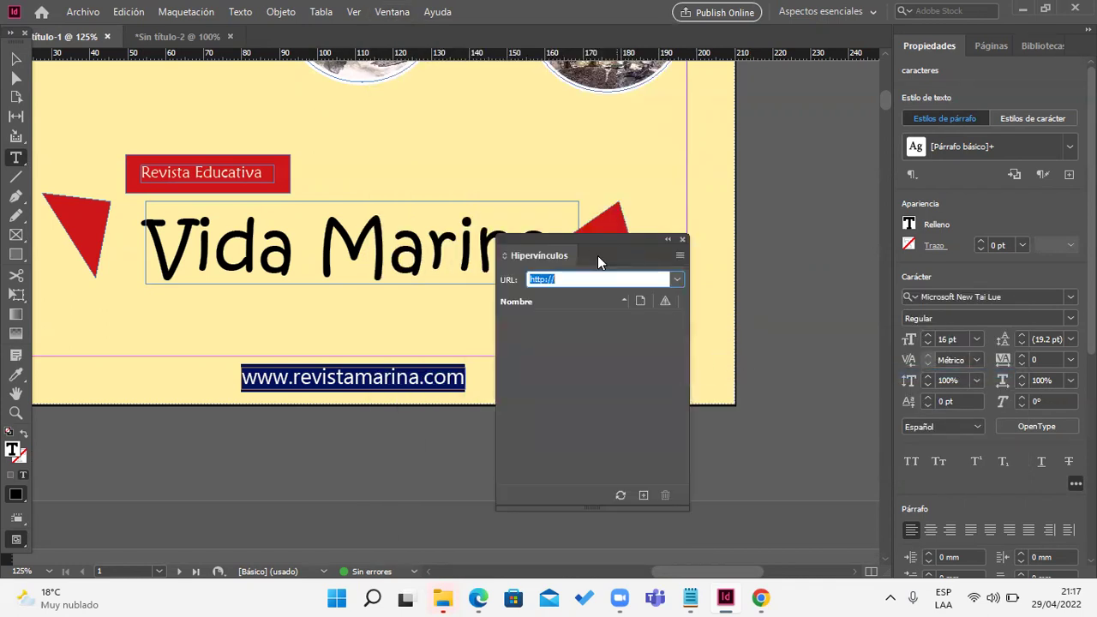
key("ctrl+v")
key("Return")
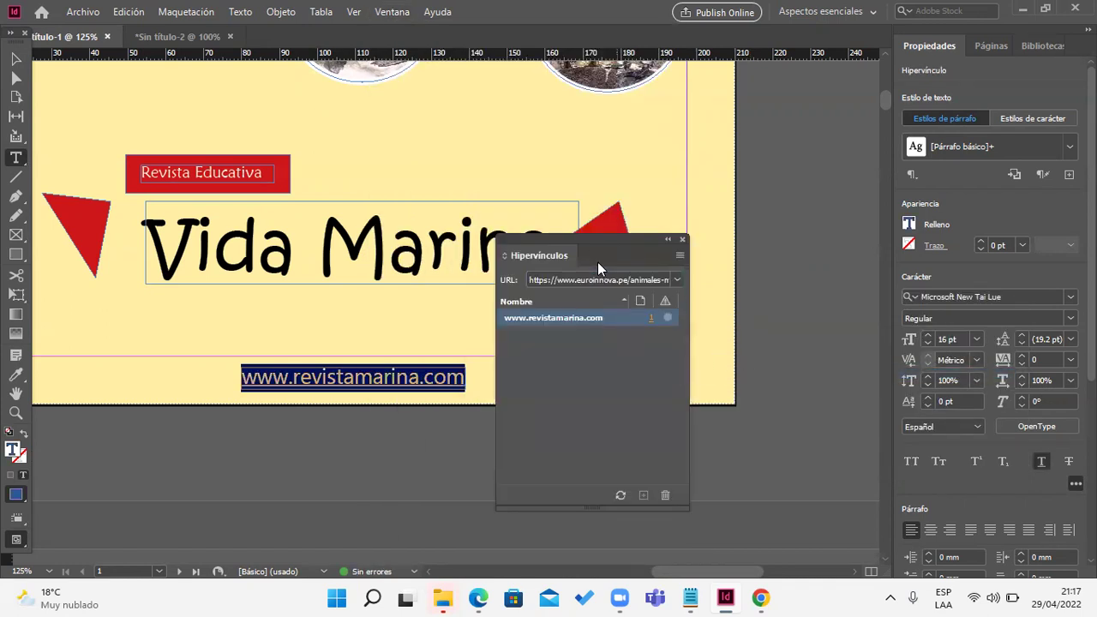
left_click(683, 240)
left_click(15, 58)
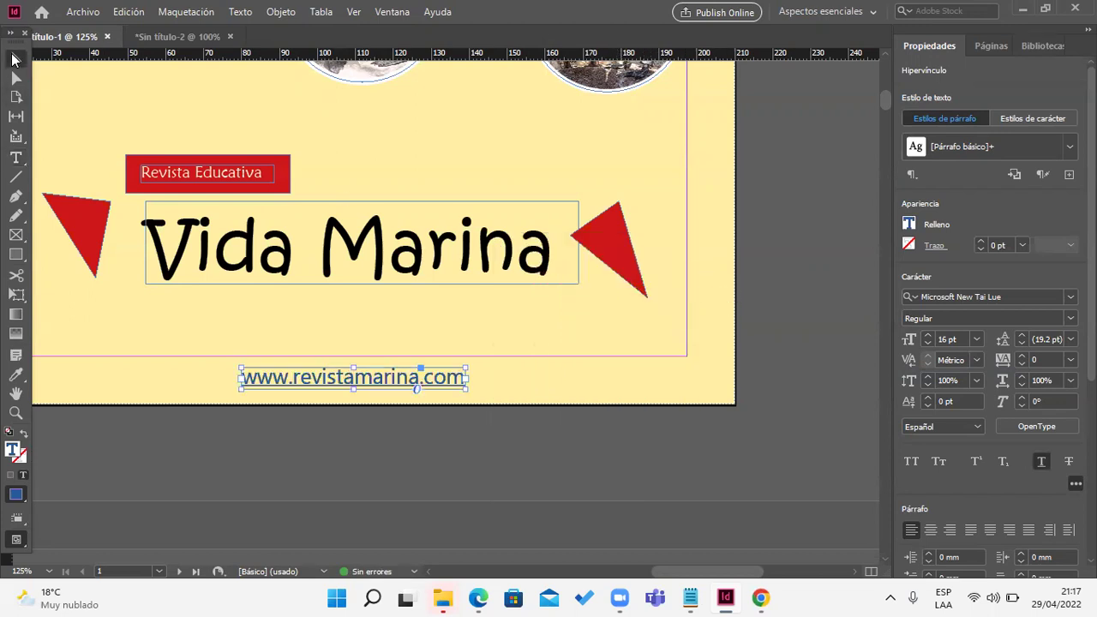
left_click(403, 417)
double_click(409, 380)
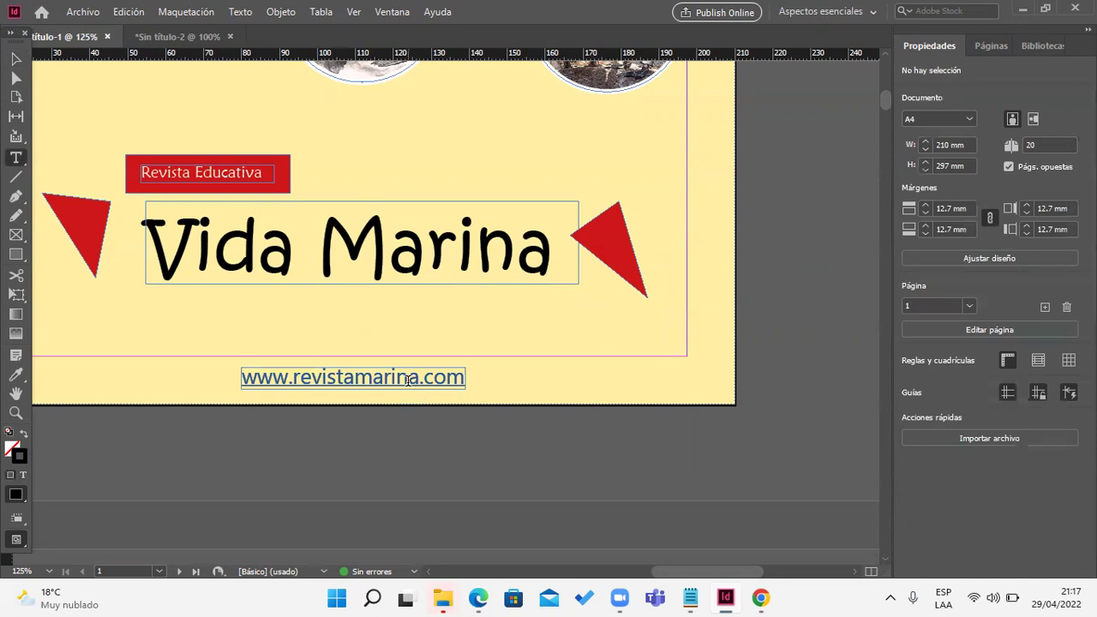
triple_click(408, 381)
left_click(909, 225)
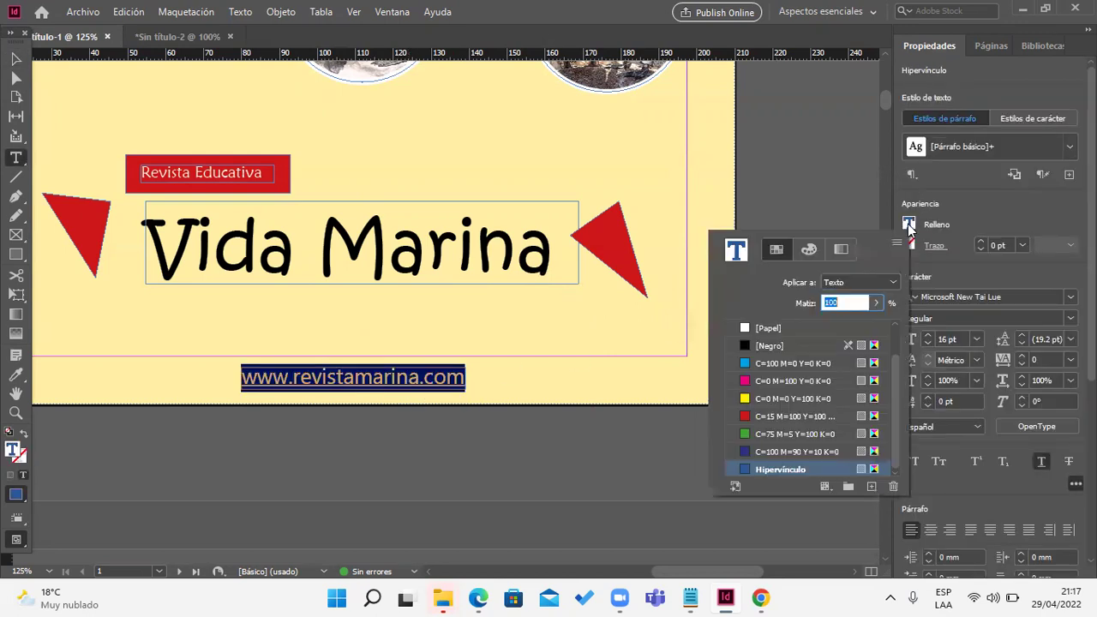
left_click(767, 346)
left_click(15, 58)
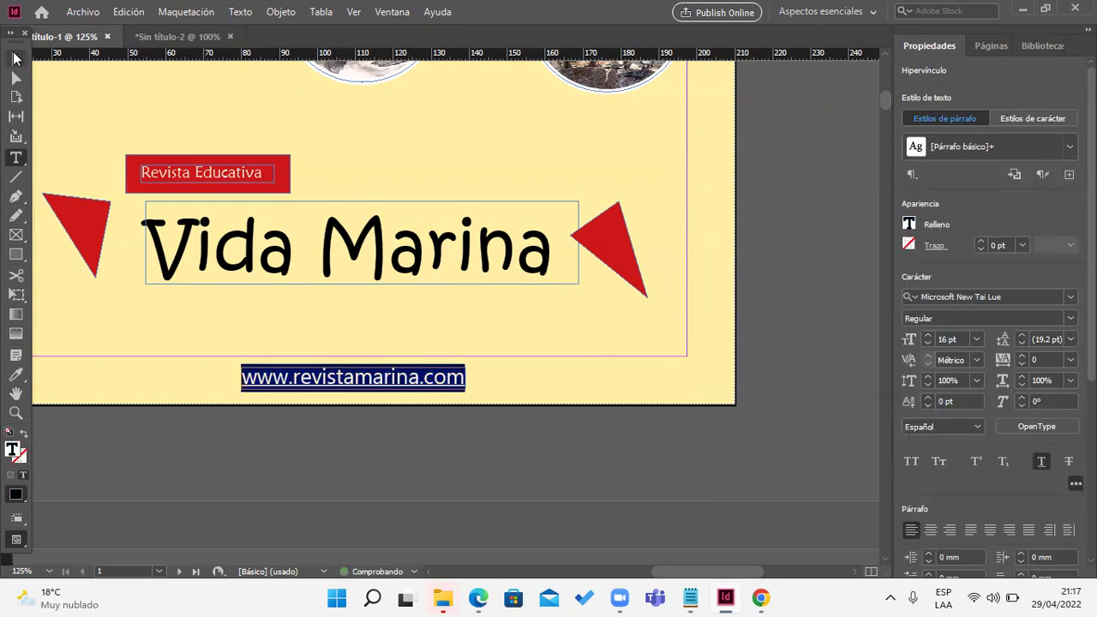
left_click(15, 58)
left_click(604, 471)
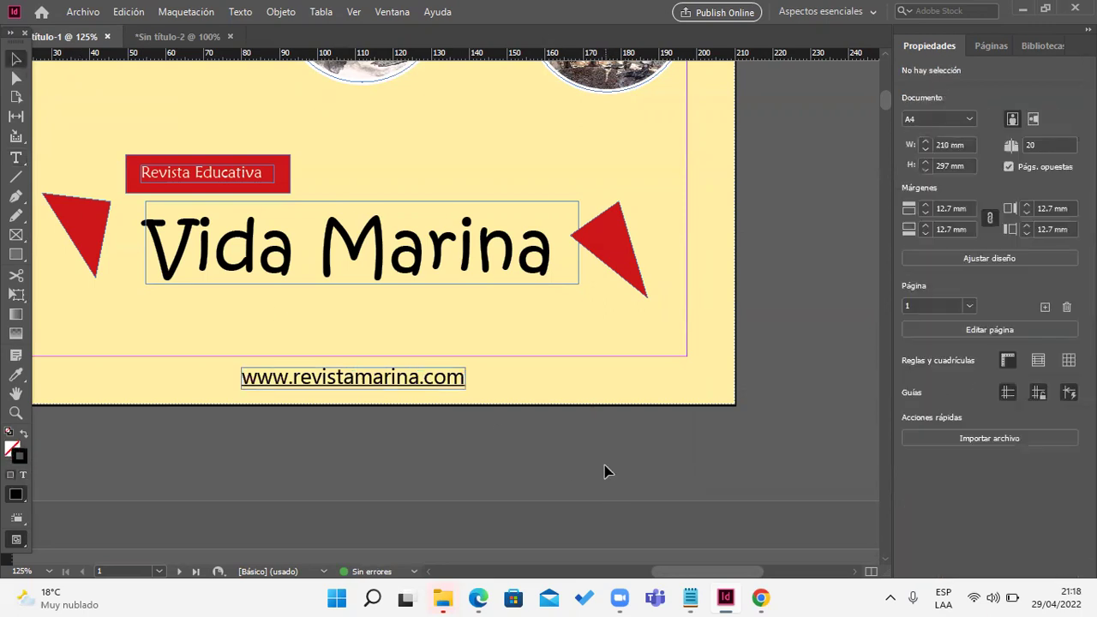
scroll(612, 434, "down", 3)
scroll(446, 452, "up", 1)
scroll(437, 452, "up", 1)
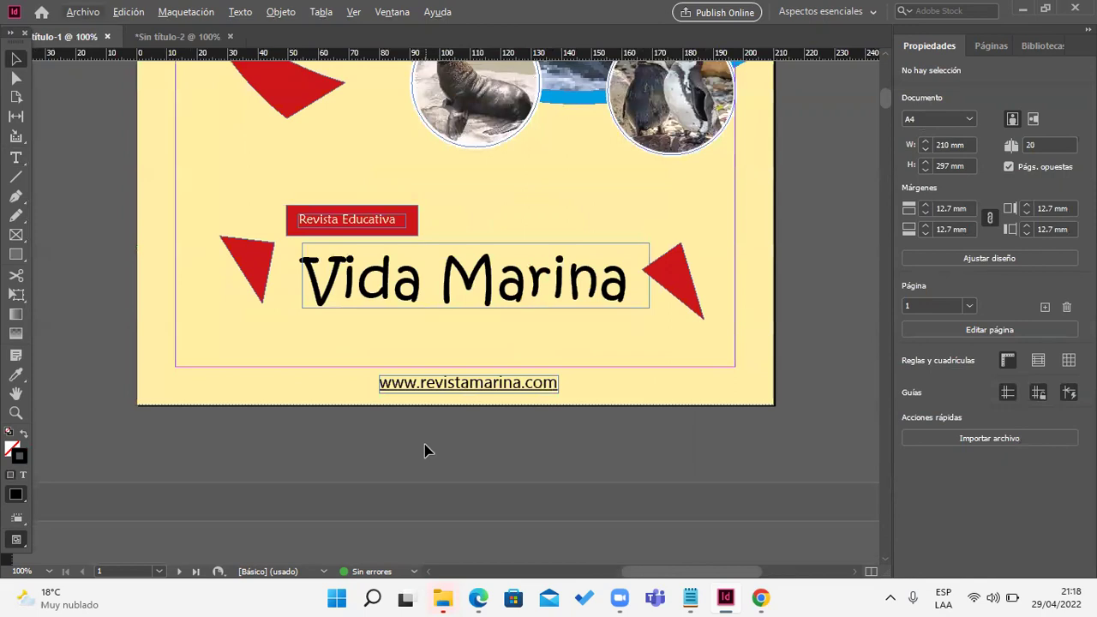
scroll(427, 450, "up", 3)
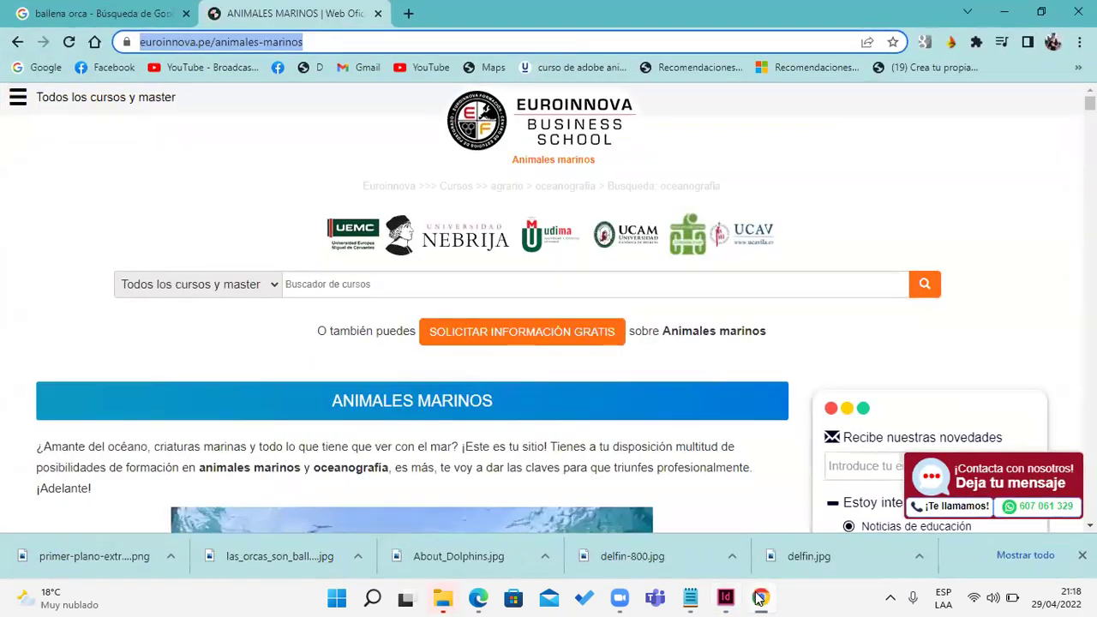
left_click(761, 598)
left_click(1003, 11)
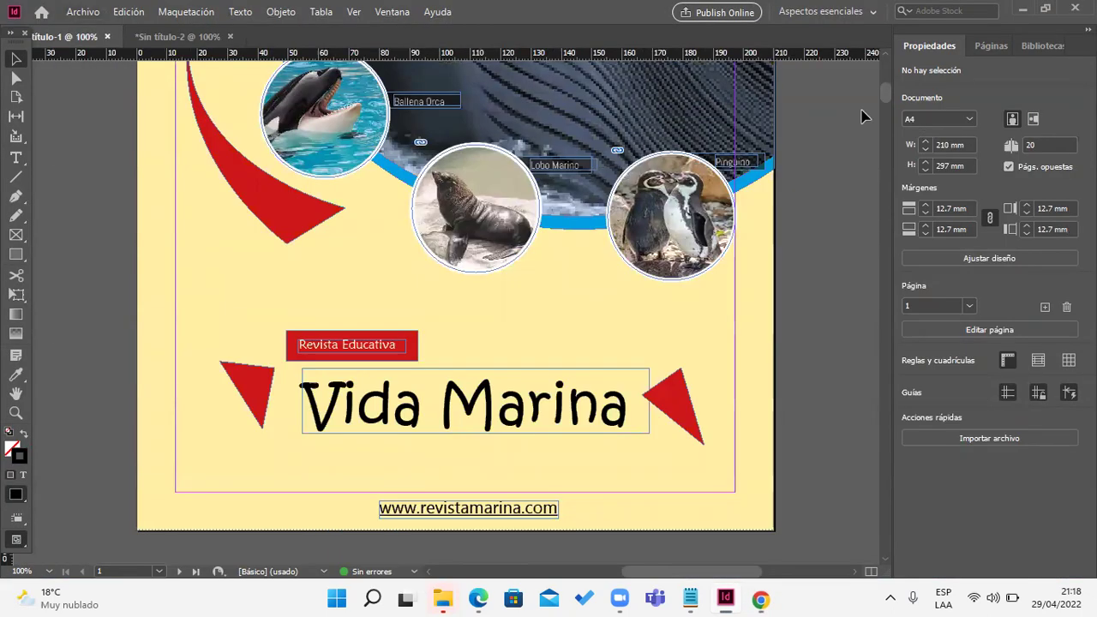
double_click(514, 508)
triple_click(507, 508)
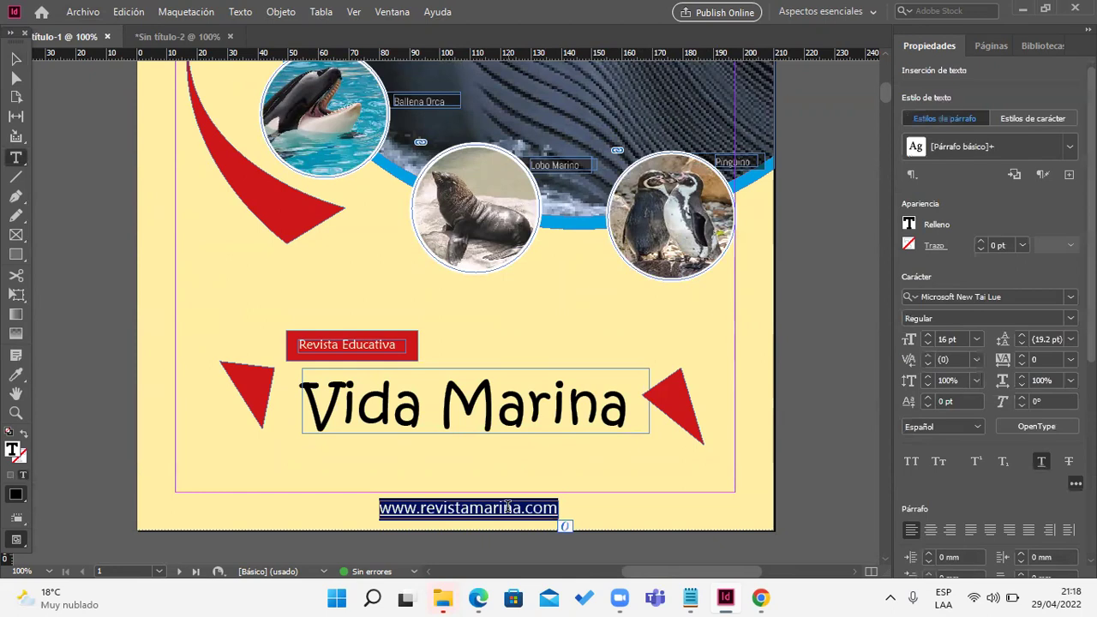
left_click(760, 597)
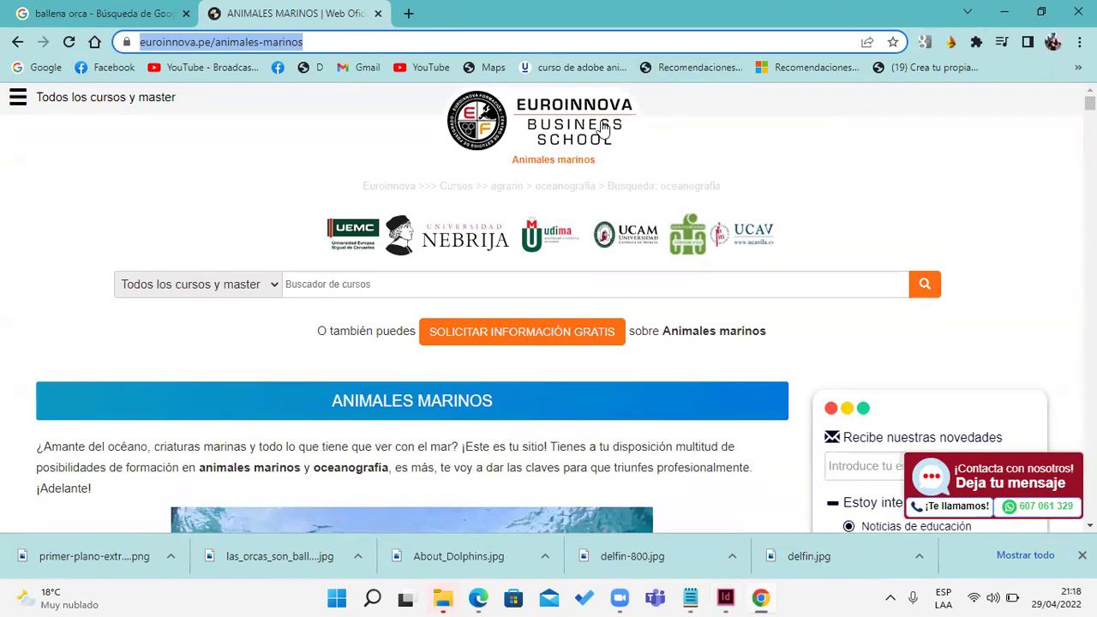
scroll(799, 220, "down", 7)
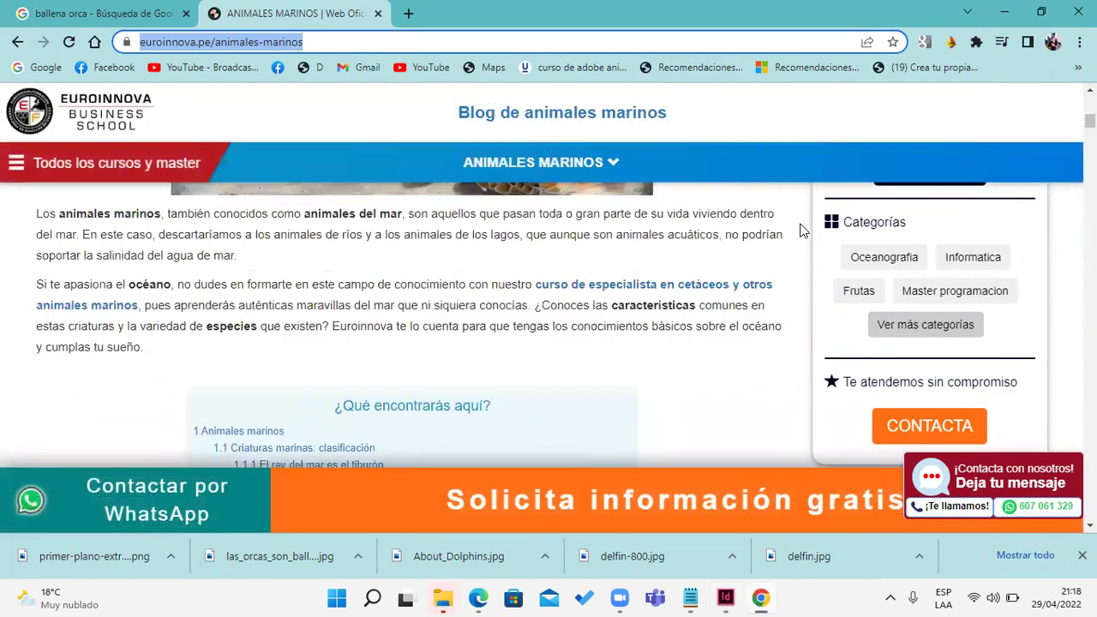
scroll(802, 230, "up", 8)
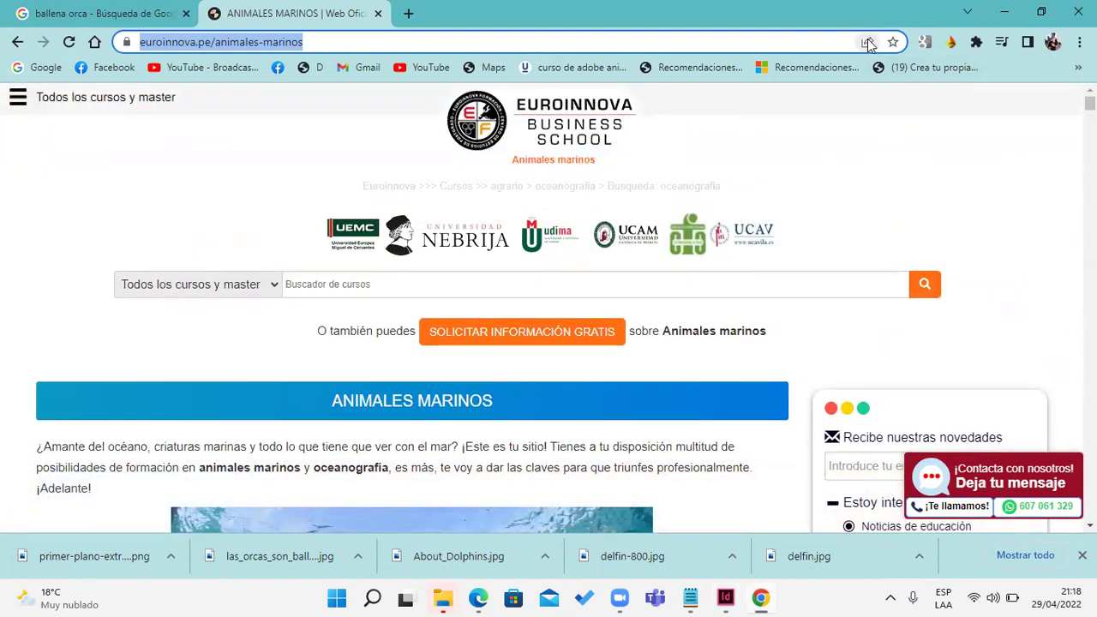
Step: Copy the Euroinnova marine animals page link again and return to the InDesign cover
left_click(867, 42)
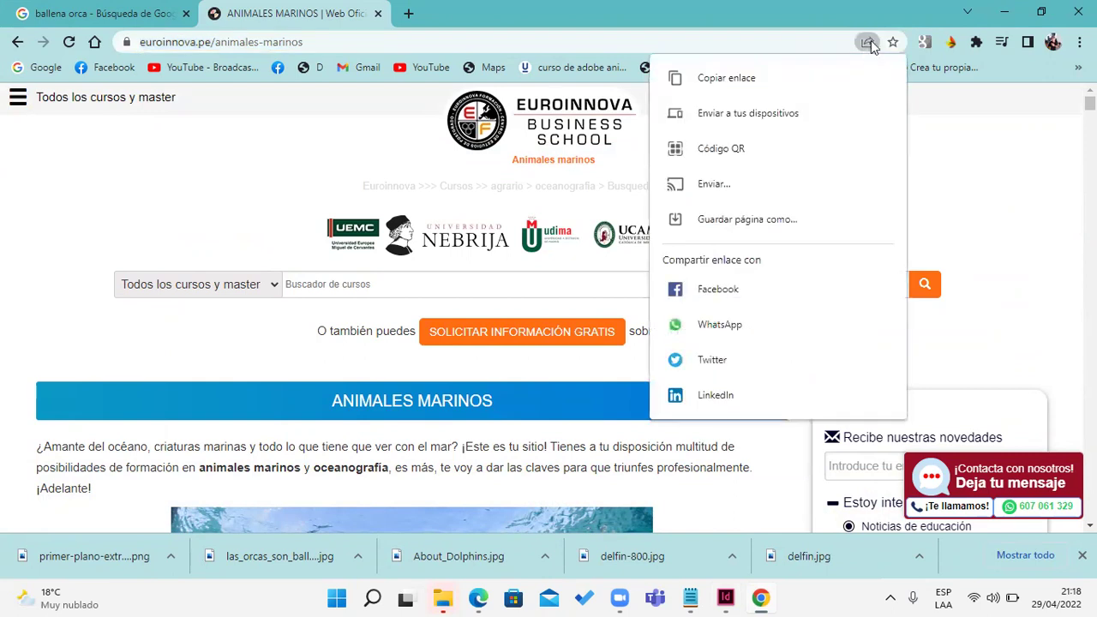
left_click(742, 83)
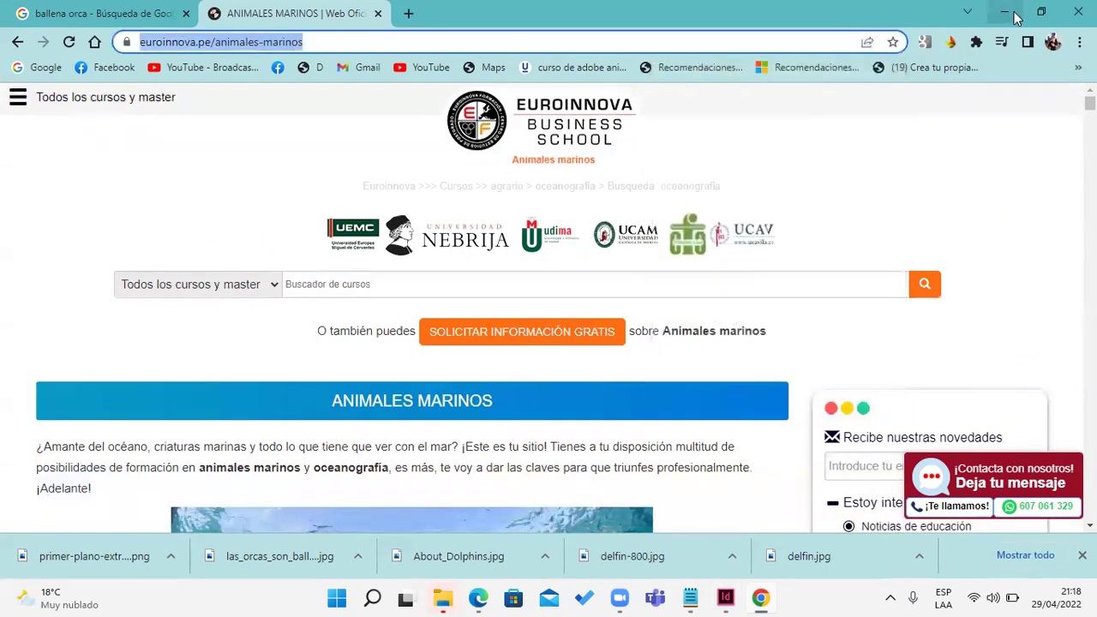
left_click(1011, 15)
left_click(520, 508)
triple_click(521, 508)
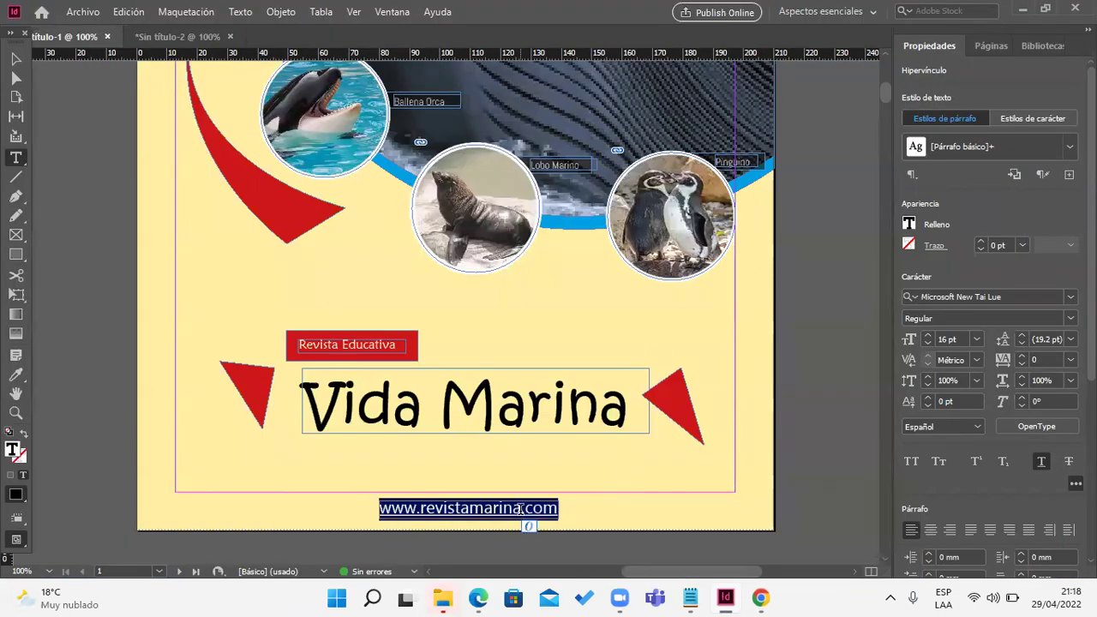
left_click(400, 15)
mouse_move(528, 310)
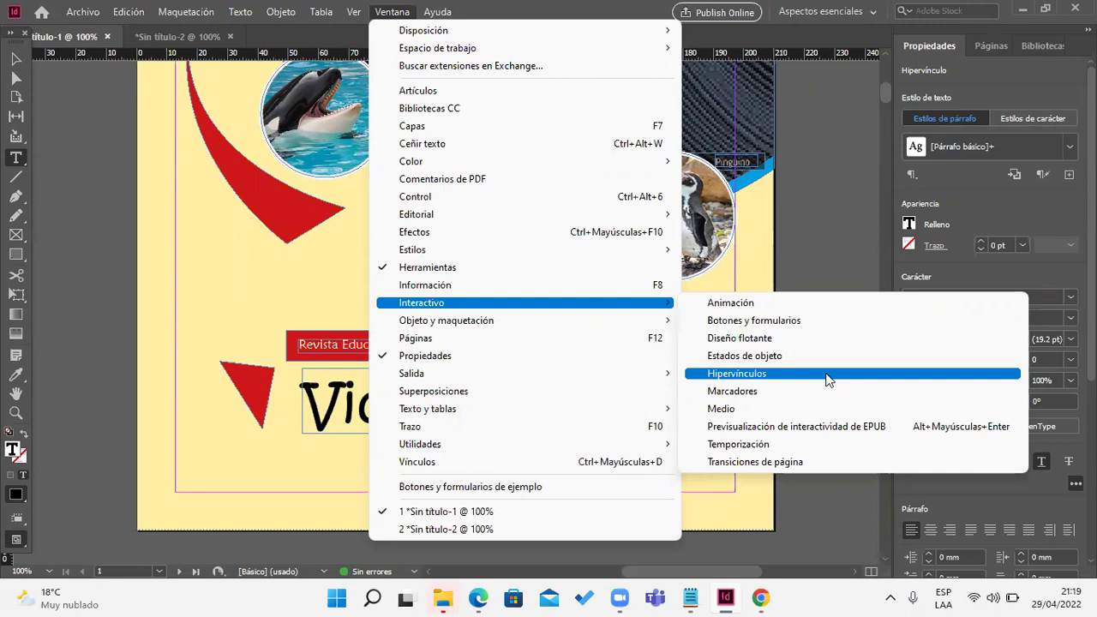
left_click(828, 380)
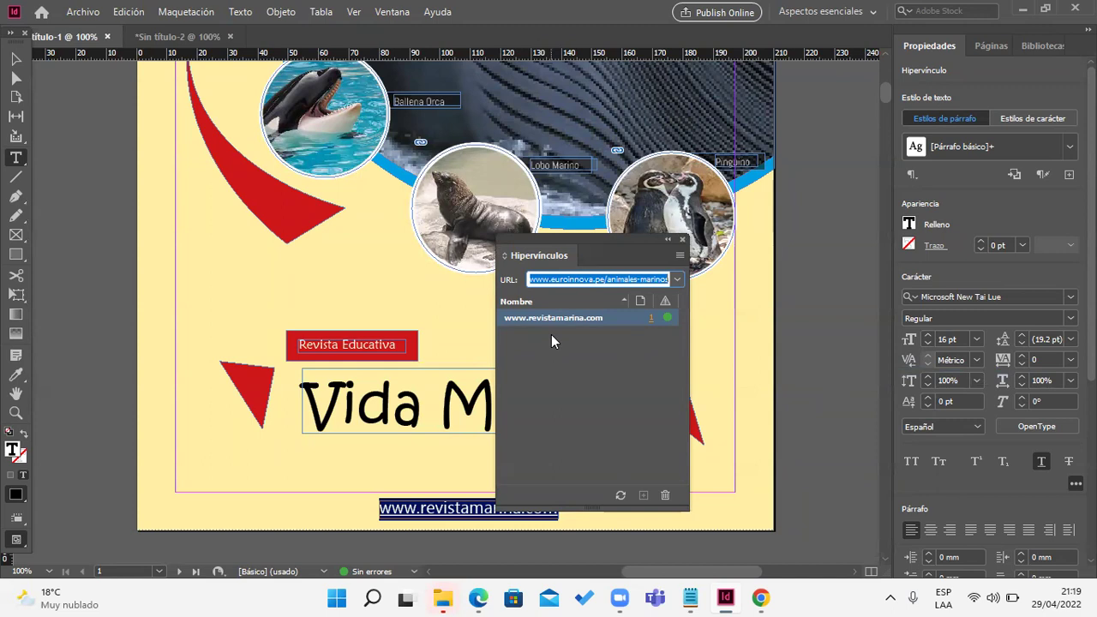
Step: Close the Hyperlinks panel and leave text editing with the Selection tool
left_click(683, 242)
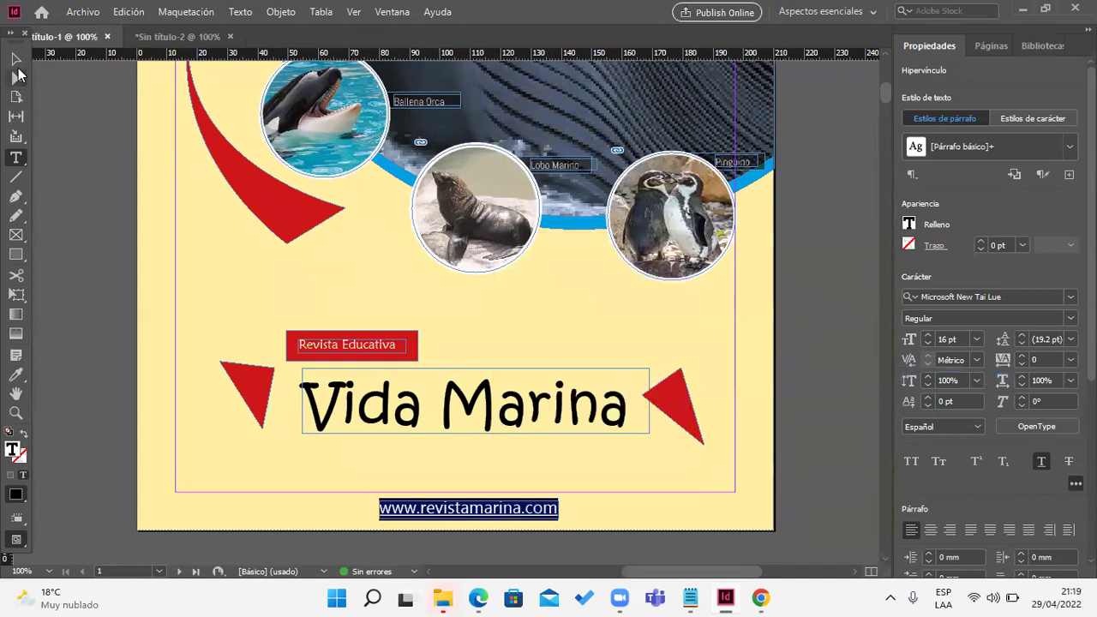
left_click(16, 60)
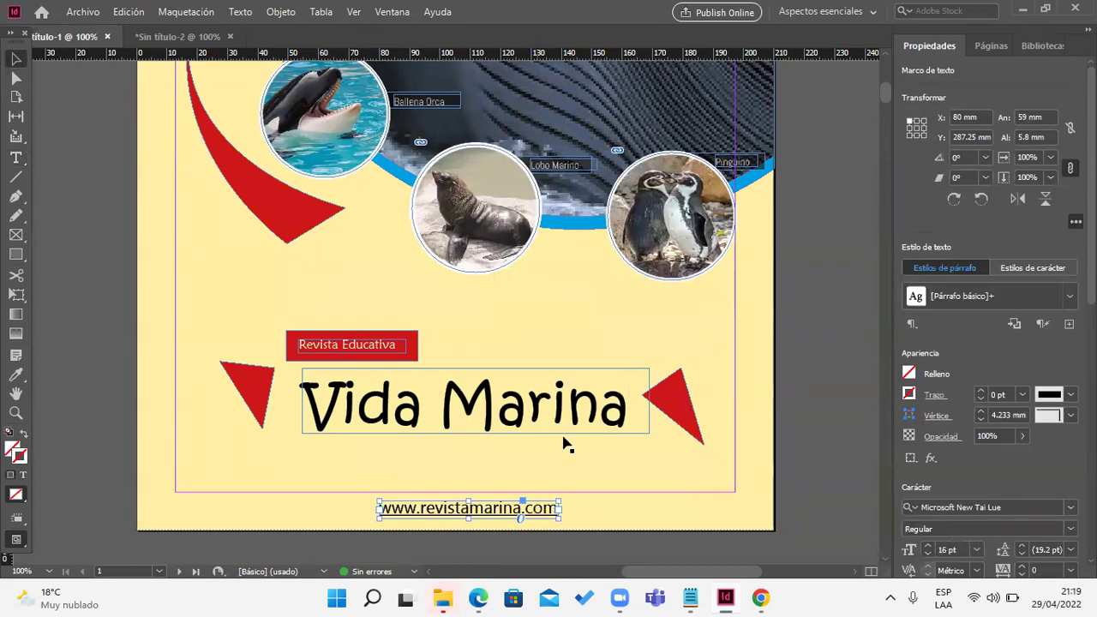
Step: Switch to Chrome, search YouTube for ANIMALES MARINOS and open the video "Animales Marinos para niños (con vídeos)"
left_click(760, 597)
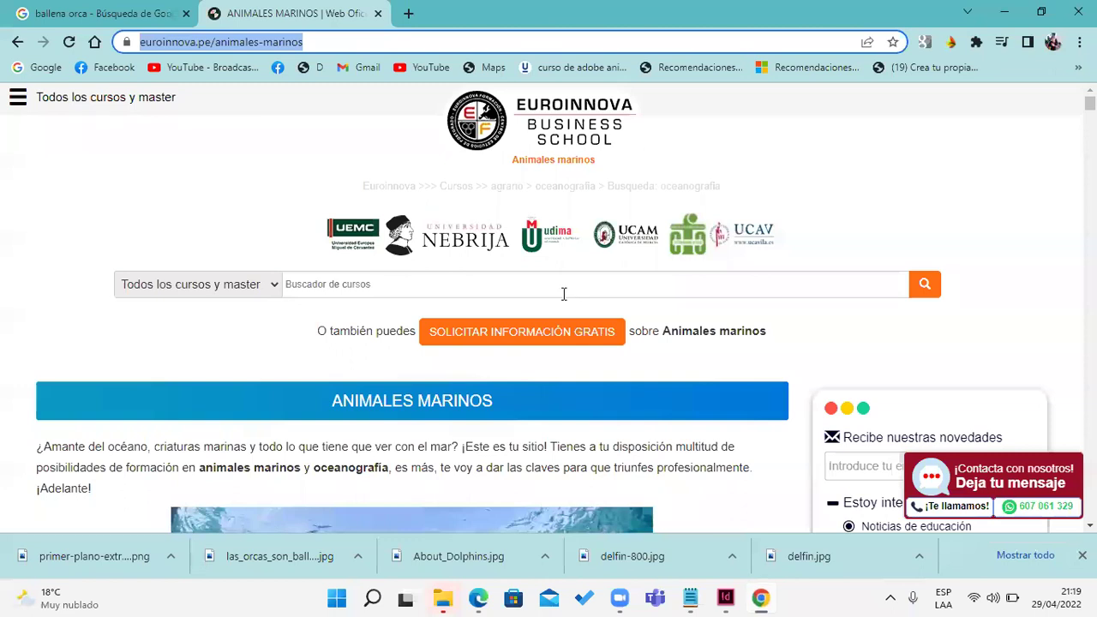
left_click(191, 70)
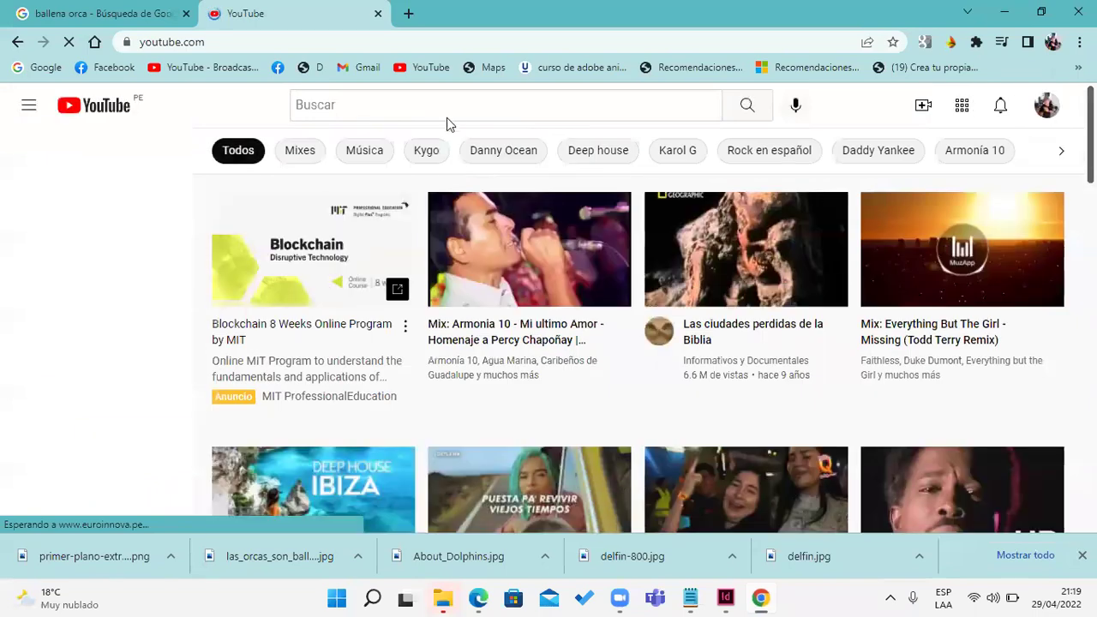
left_click(451, 106)
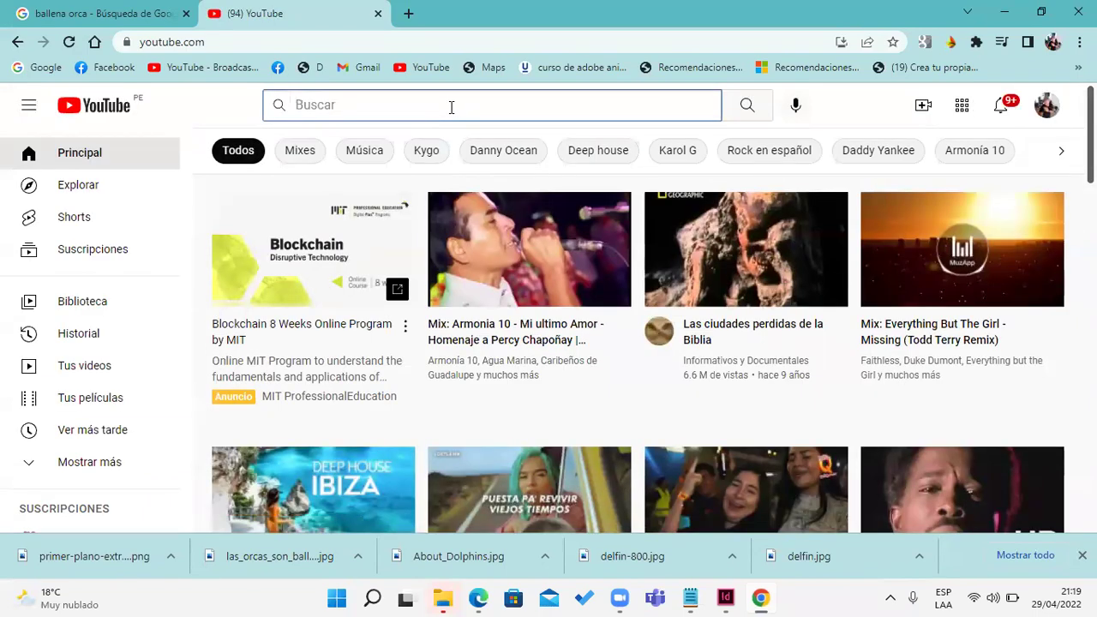
type("ANIMALES MARINOS")
key("Return")
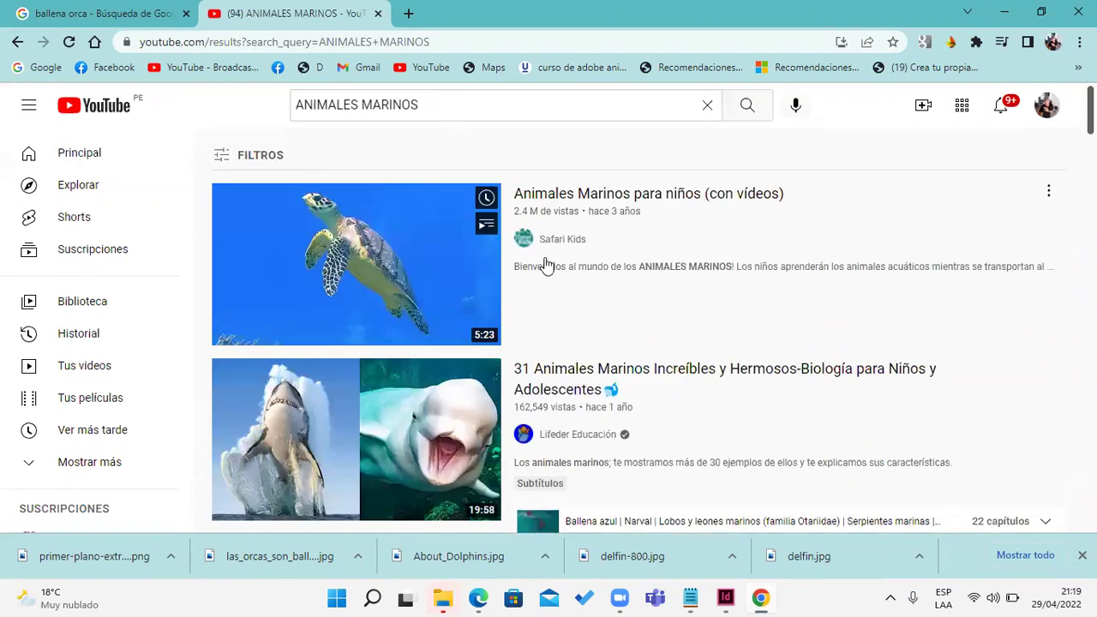
left_click(626, 202)
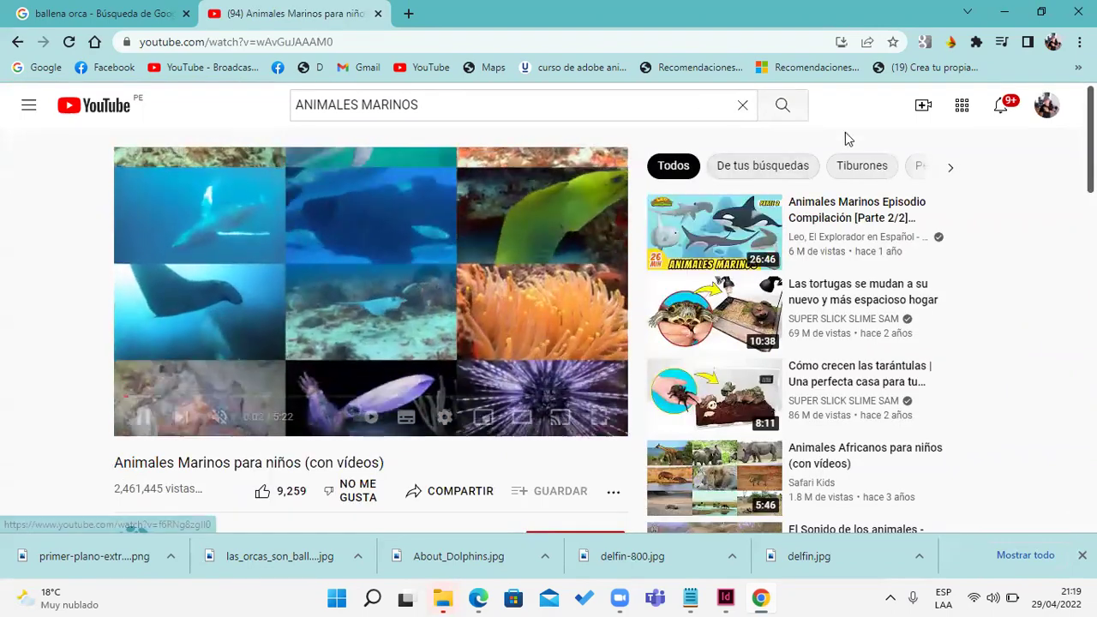
Step: Generate a QR code for the video page and save it as the PNG image marinos in the Imágenes folder
left_click(867, 43)
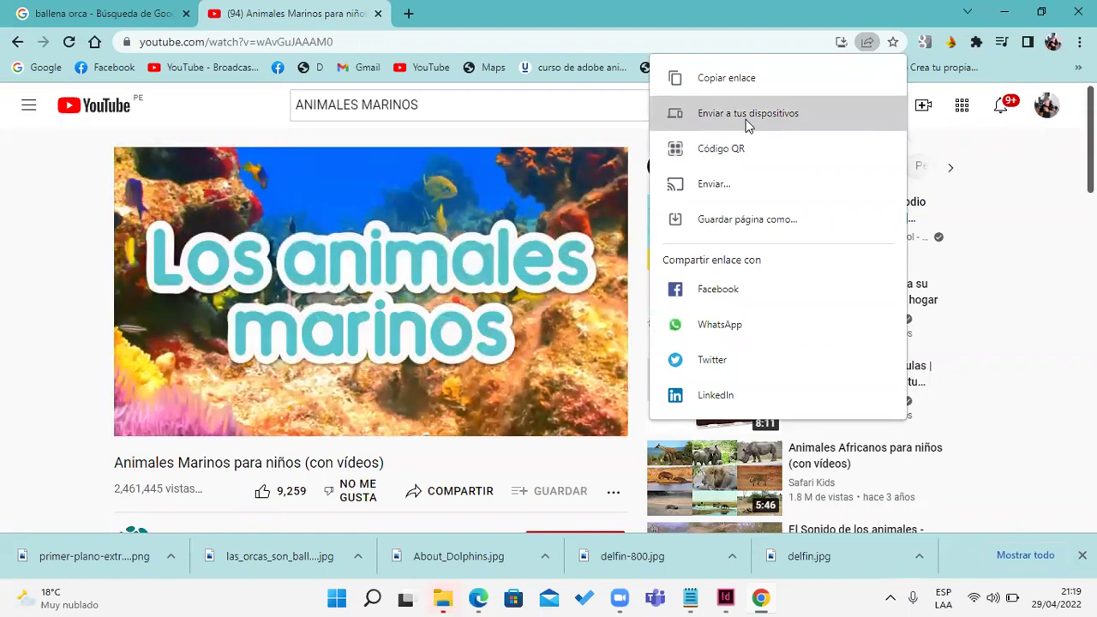
left_click(736, 149)
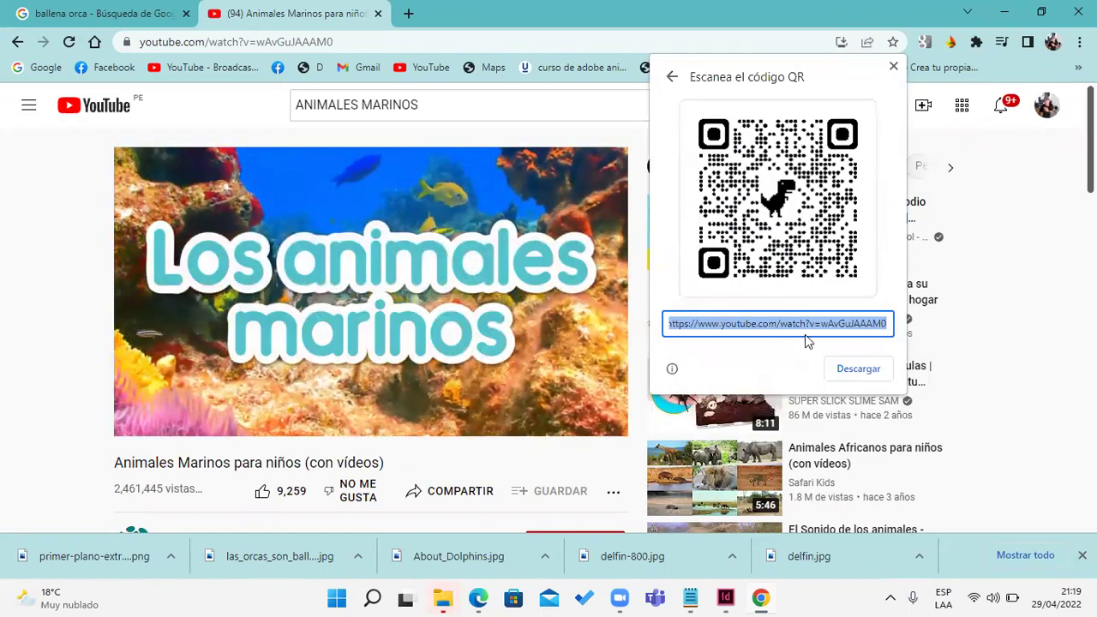
left_click(857, 368)
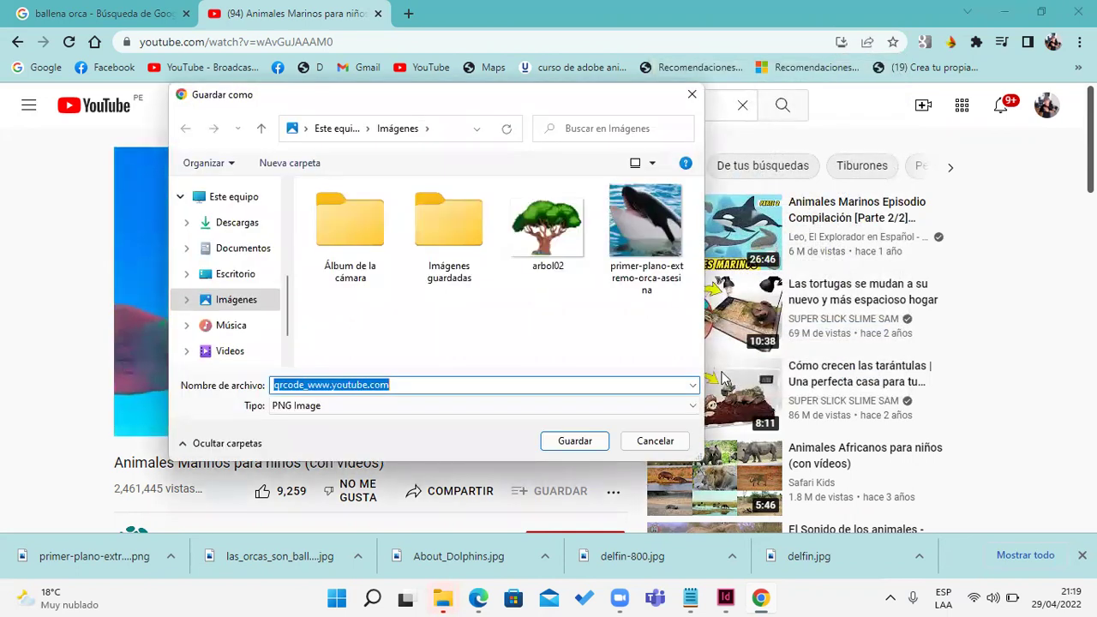
type(",arin")
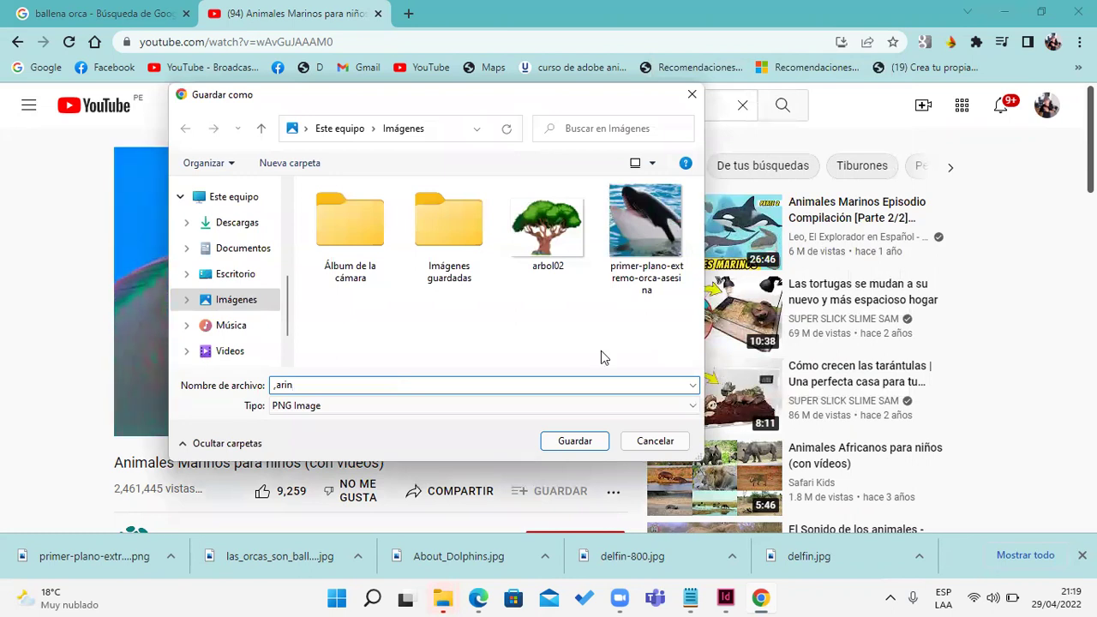
left_click_drag(334, 385, 194, 378)
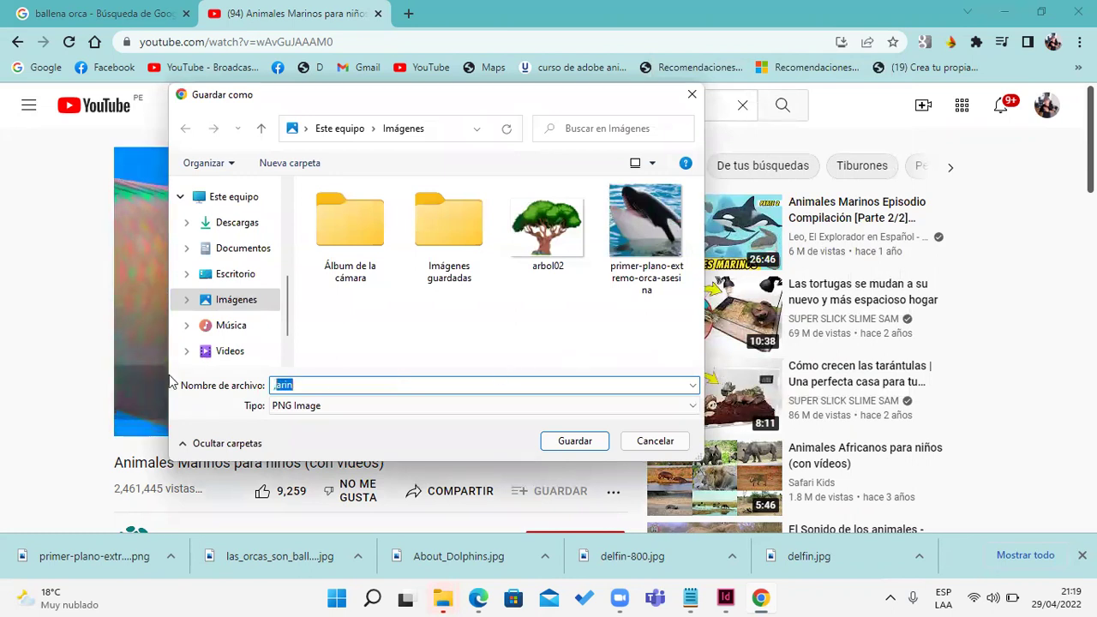
type("marinos")
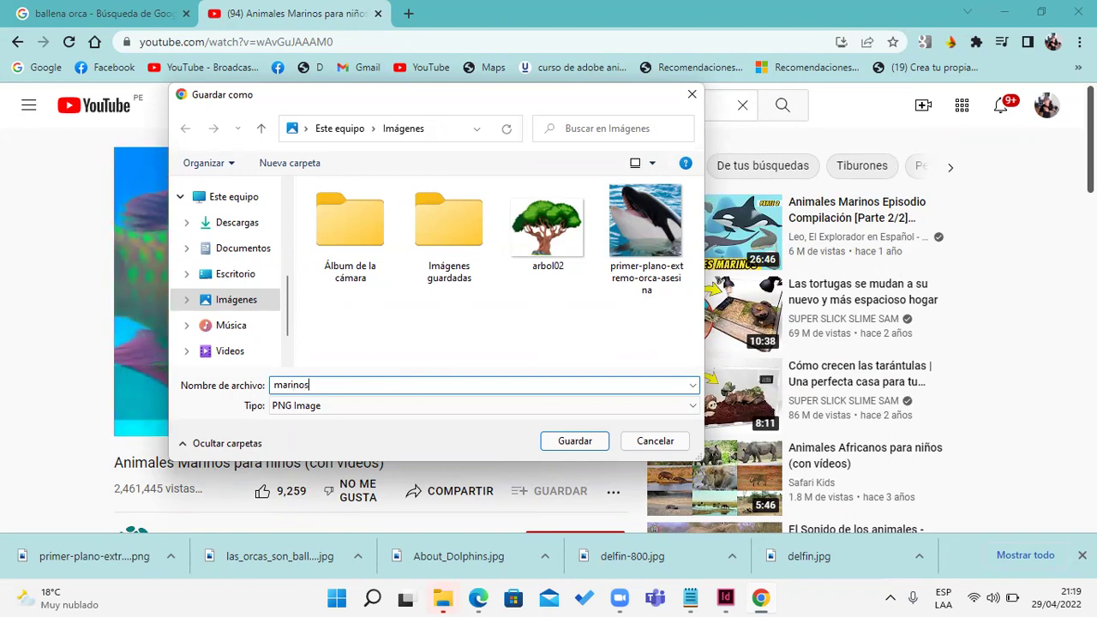
key("Return")
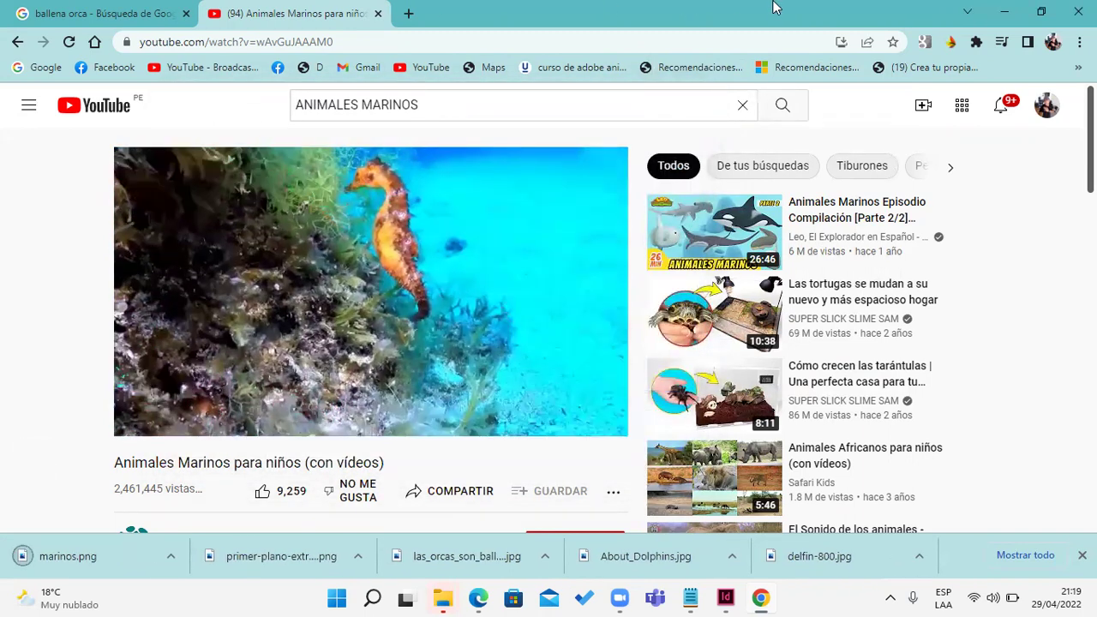
Step: Back in InDesign, draw a rectangular image frame about 32.6 × 34.8 mm in the cover's upper-right corner, aligned with the page margin
left_click(1004, 12)
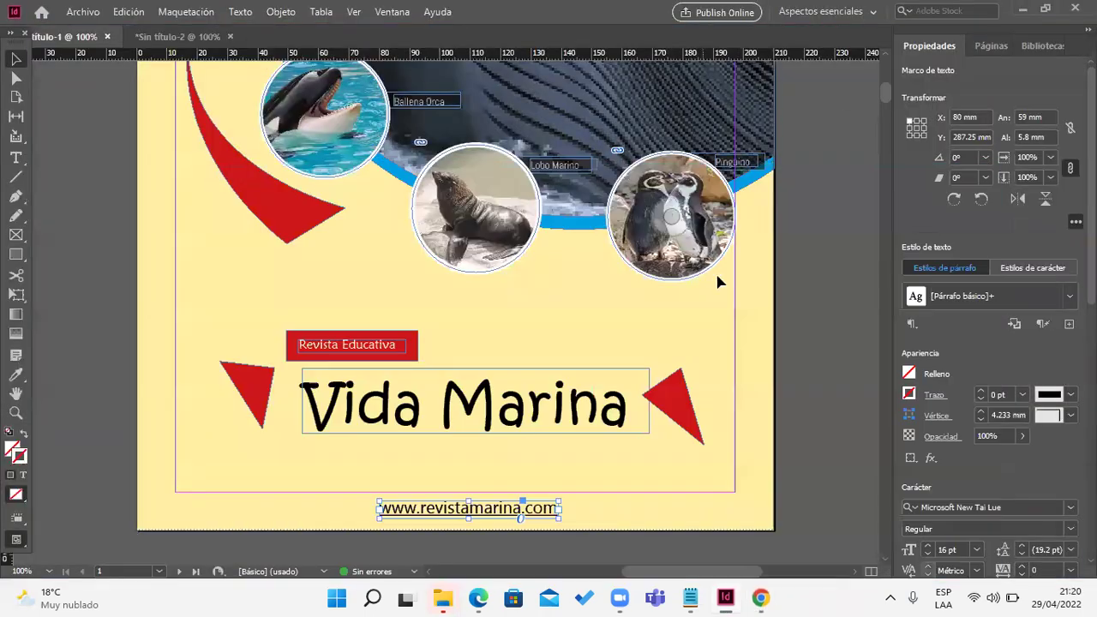
scroll(686, 257, "up", 10)
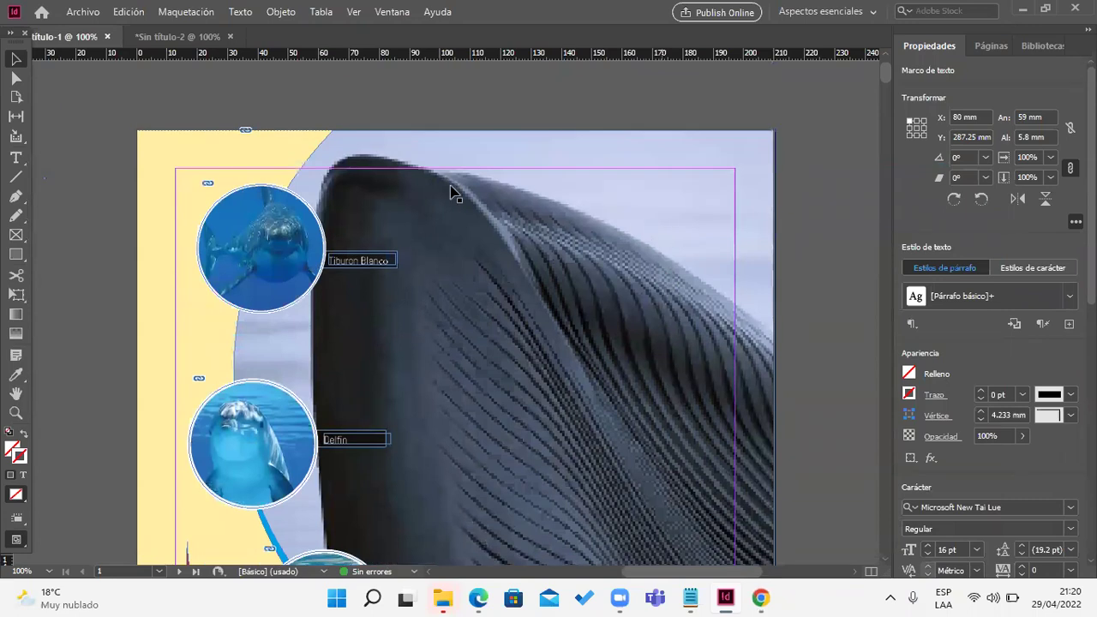
left_click(23, 238)
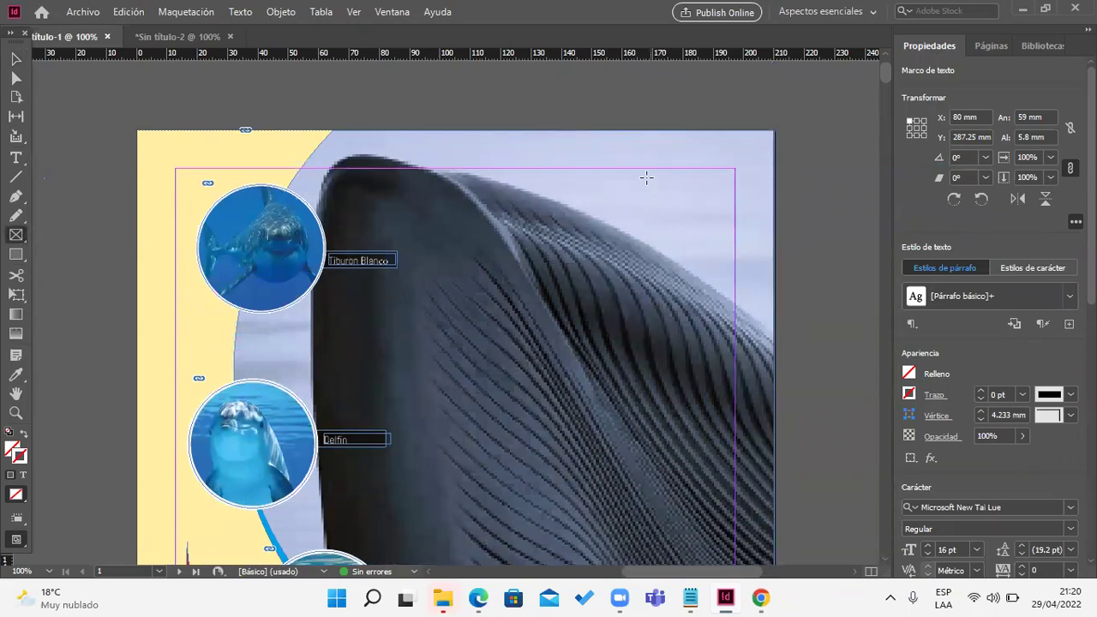
left_click_drag(636, 171, 737, 274)
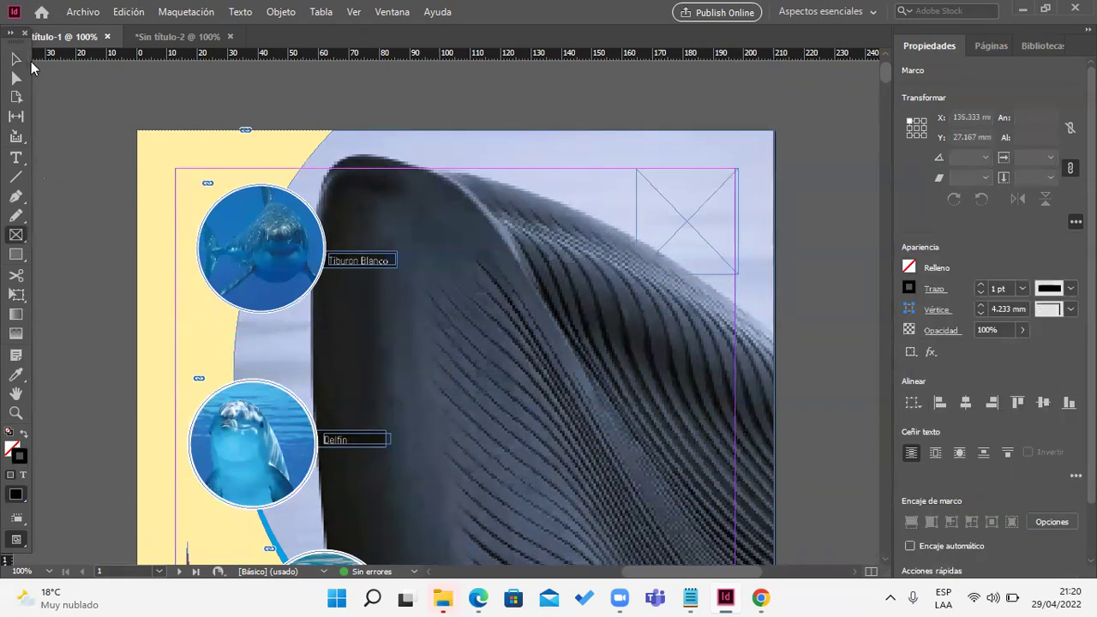
left_click(15, 58)
left_click(734, 220)
left_click_drag(734, 220, 732, 219)
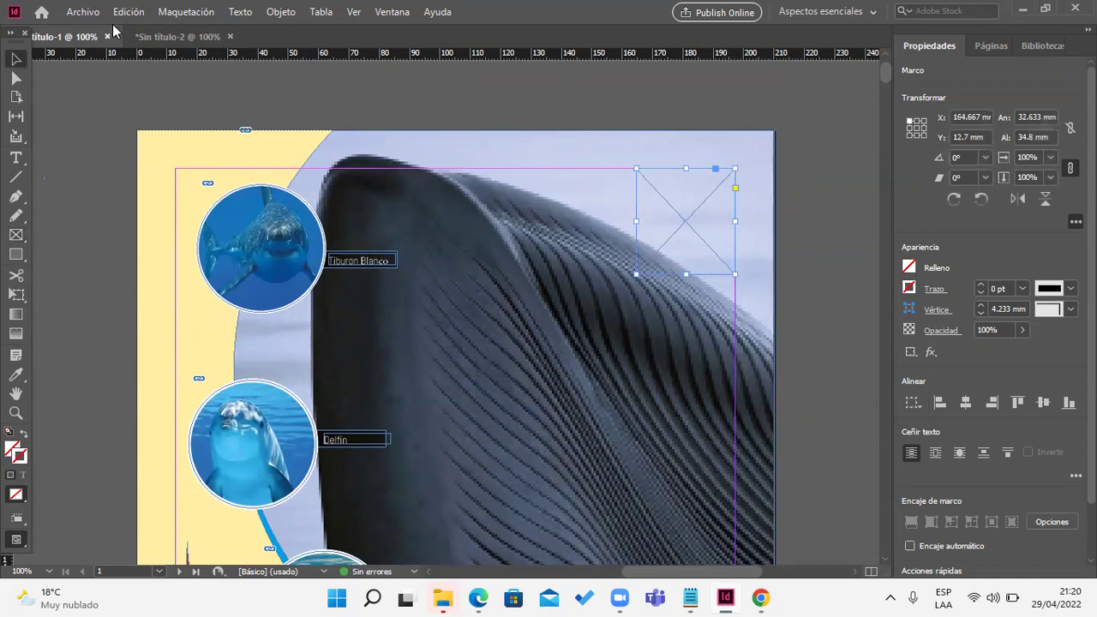
Step: Place the saved marinos QR code image in the new cover frame and fit the content to the frame
left_click(83, 12)
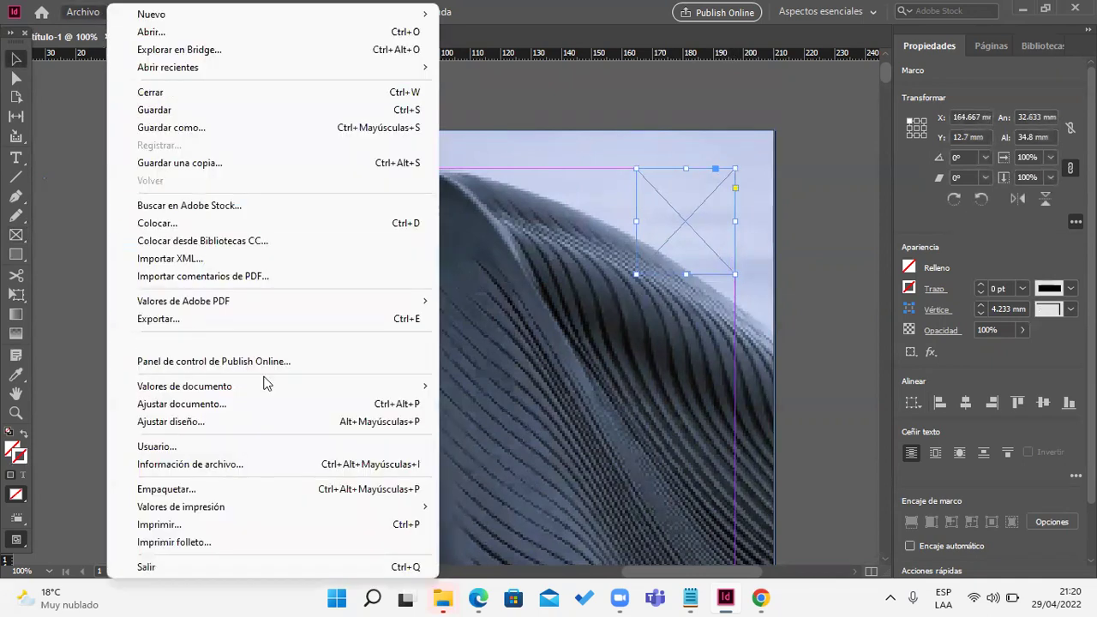
left_click(226, 224)
left_click_drag(815, 247, 821, 373)
double_click(572, 340)
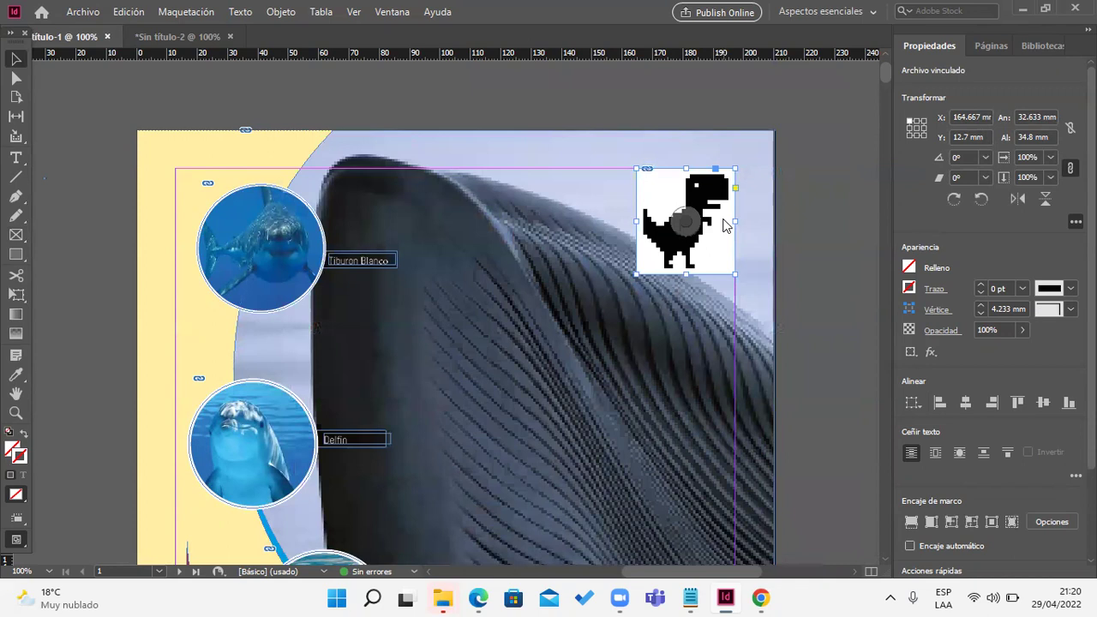
right_click(724, 225)
mouse_move(777, 321)
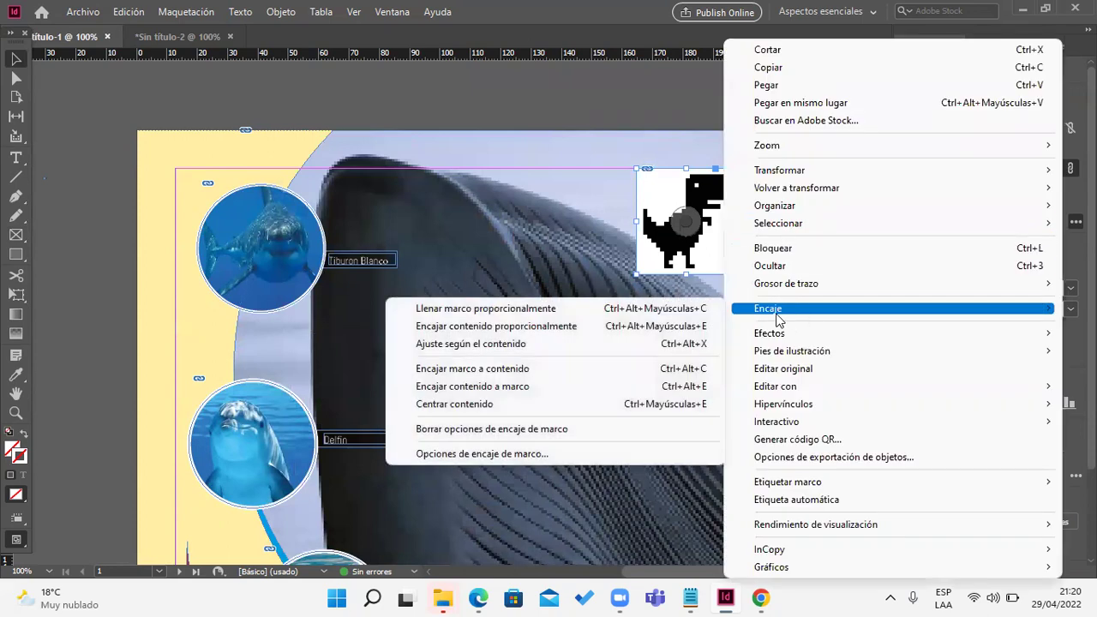
left_click(542, 393)
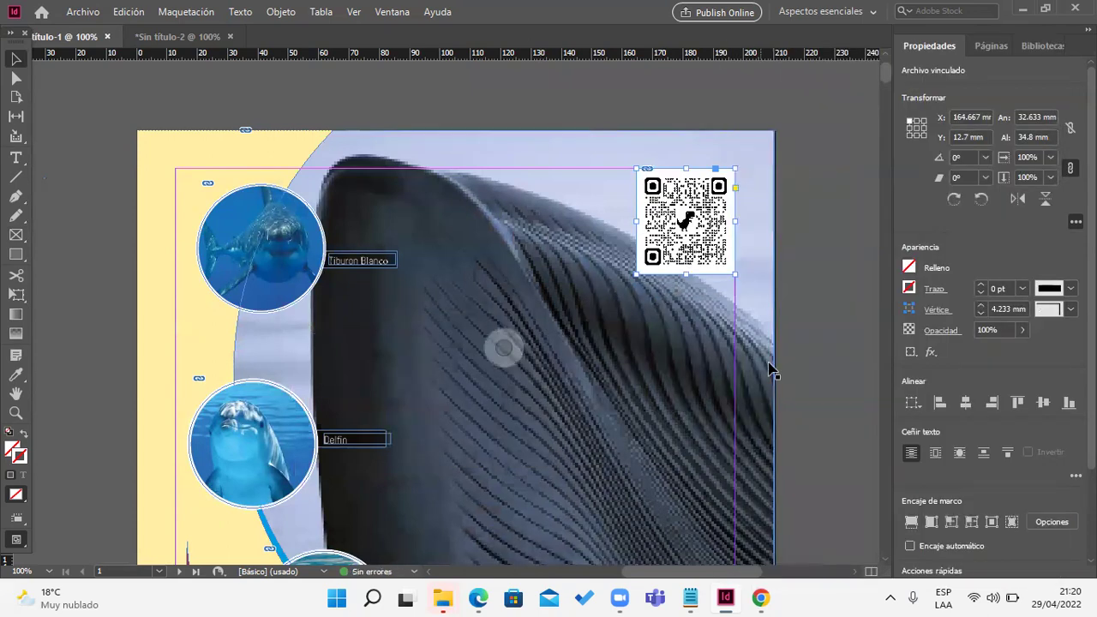
left_click(828, 355)
key("ctrl+5")
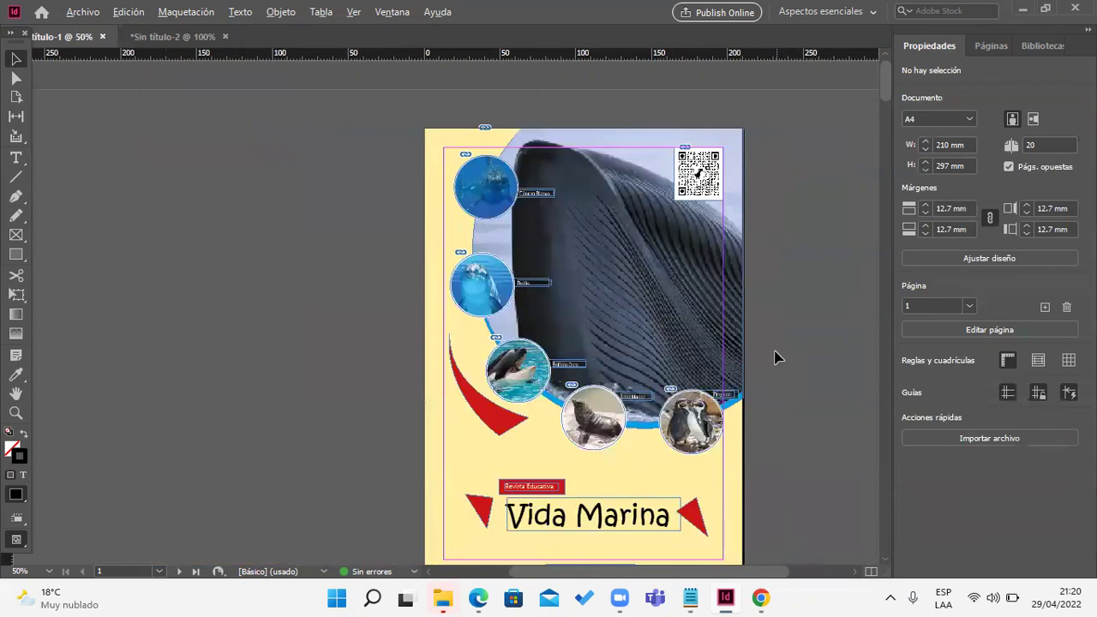
scroll(758, 332, "down", 1)
scroll(766, 306, "up", 1)
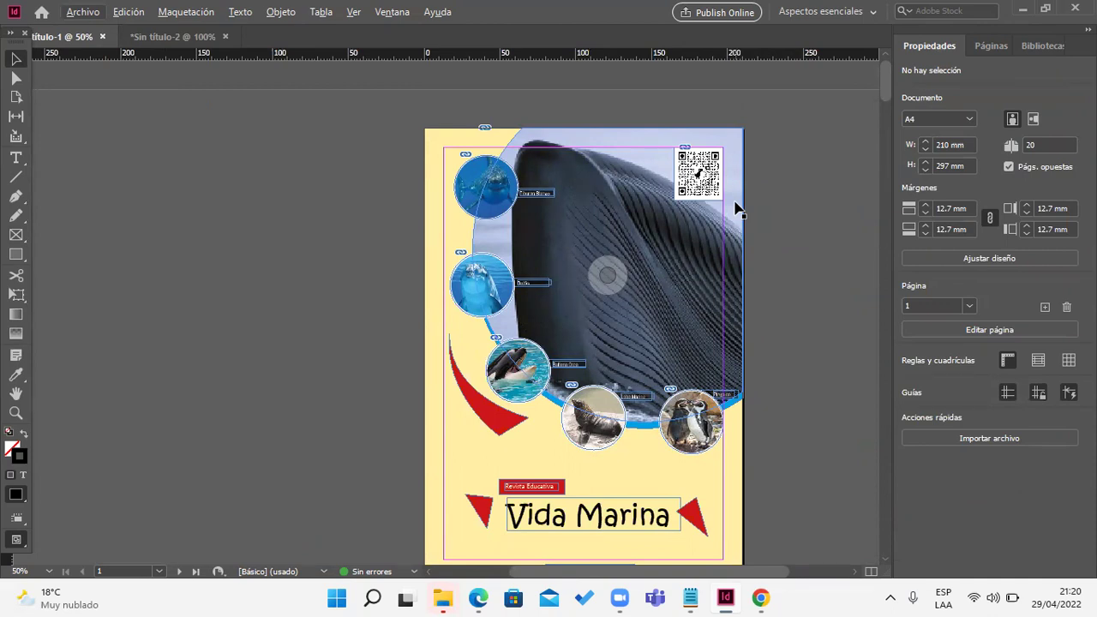
scroll(750, 202, "down", 4)
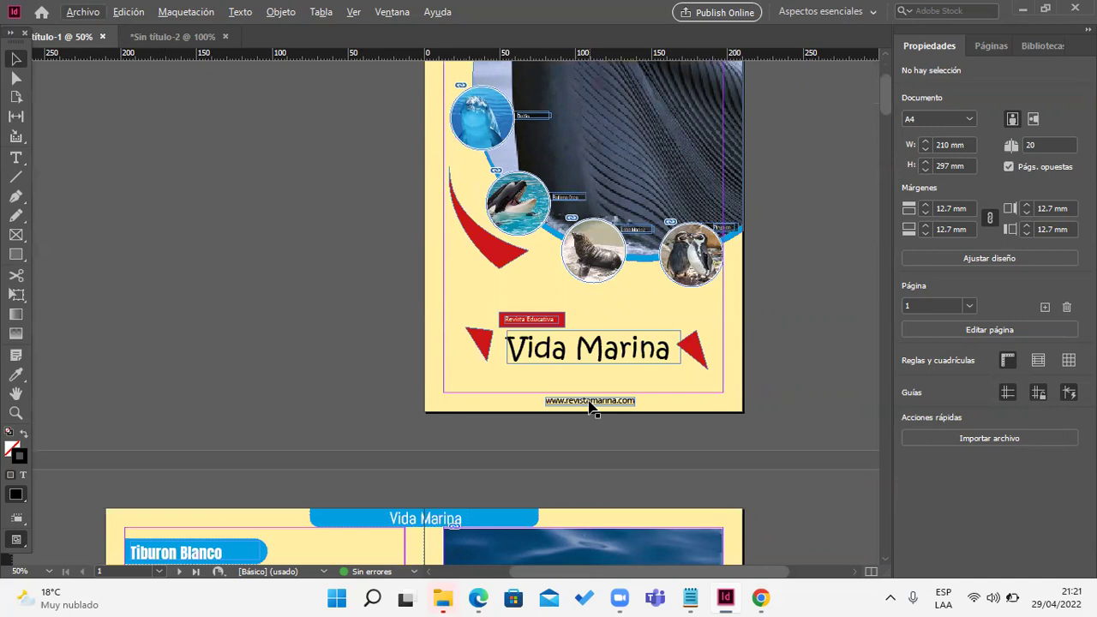
scroll(600, 403, "down", 2)
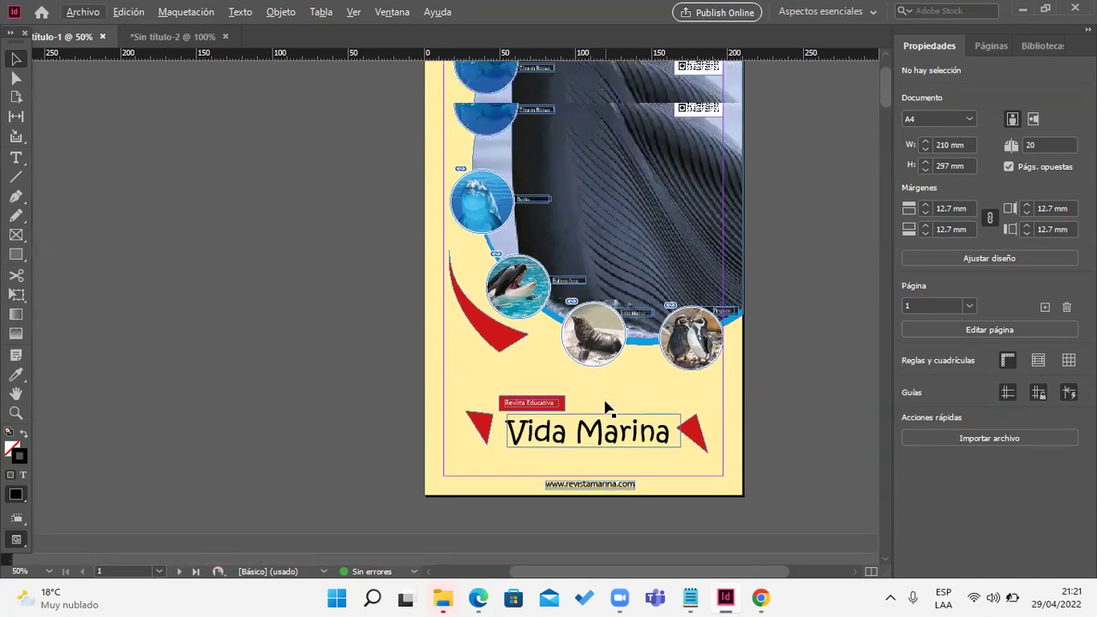
scroll(604, 384, "down", 2)
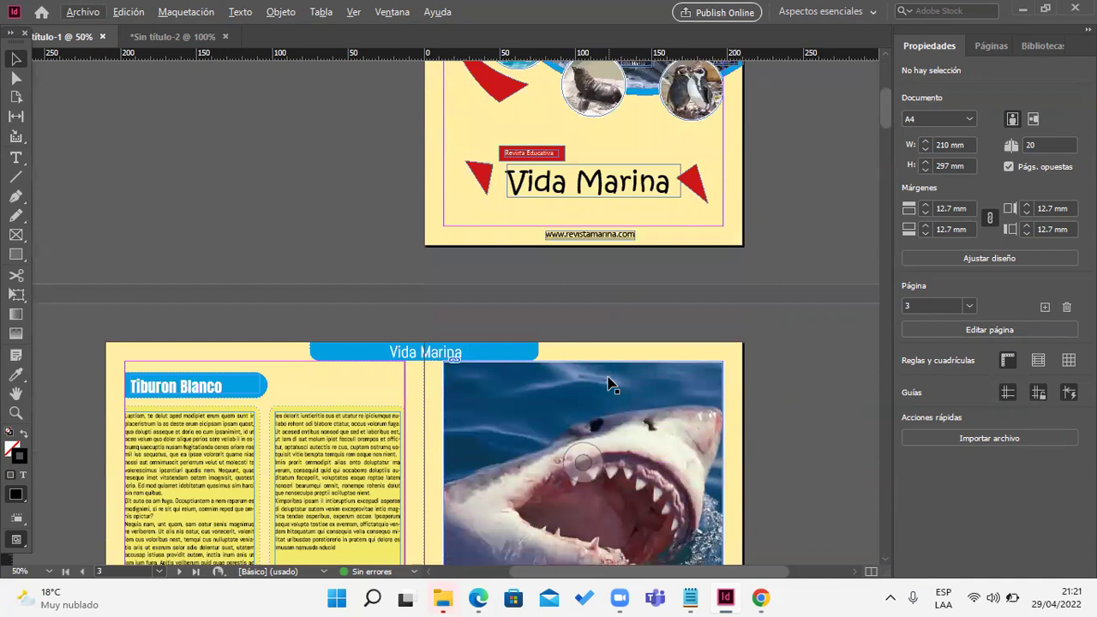
scroll(681, 328, "up", 8)
scroll(673, 338, "down", 1)
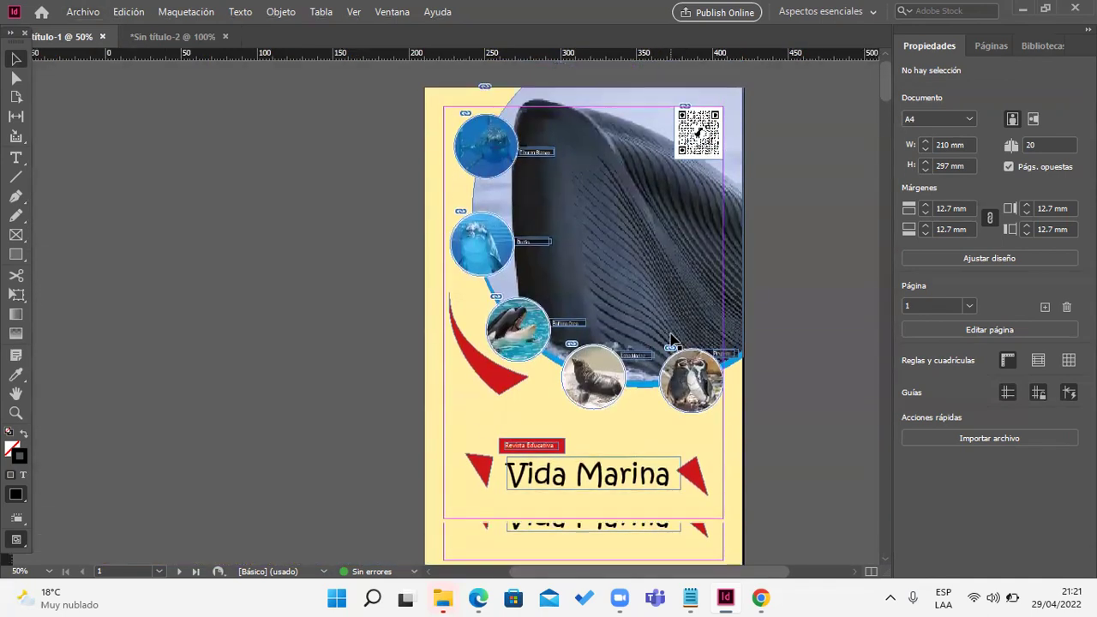
Step: Examine the text columns and shark photos of the Tiburon Blanco spread on pages 2 and 3
scroll(673, 339, "down", 11)
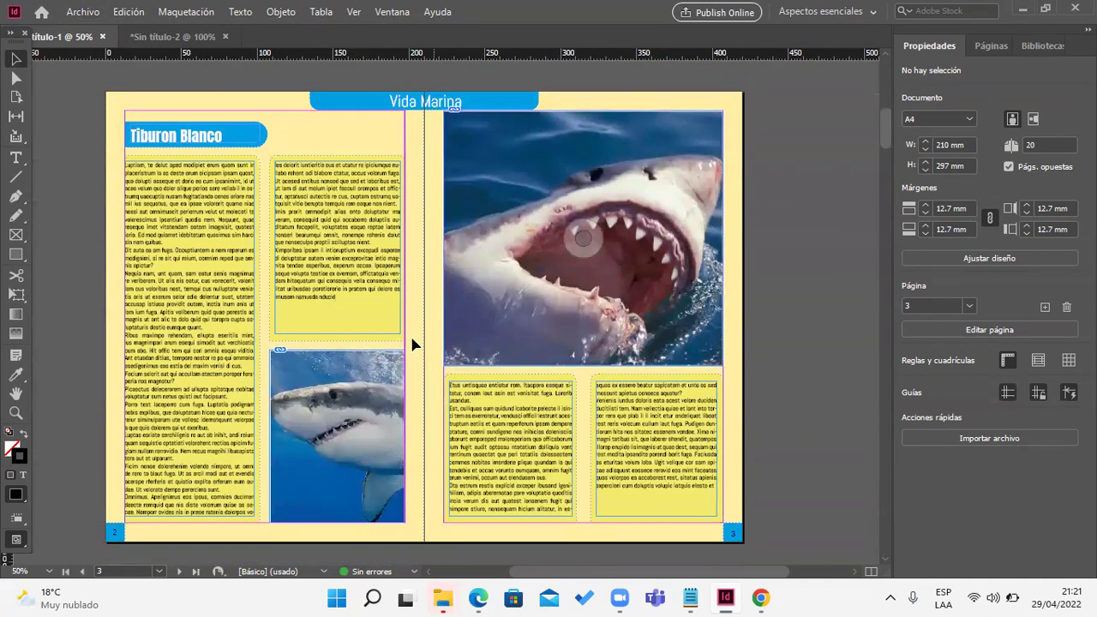
scroll(355, 330, "left", 1)
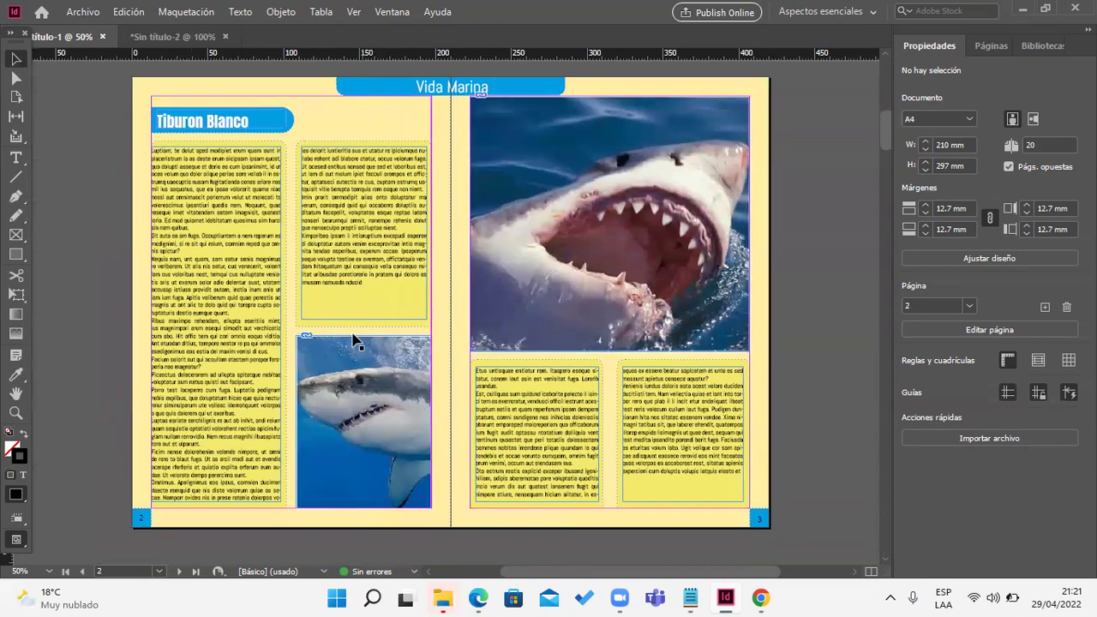
scroll(252, 351, "up", 1)
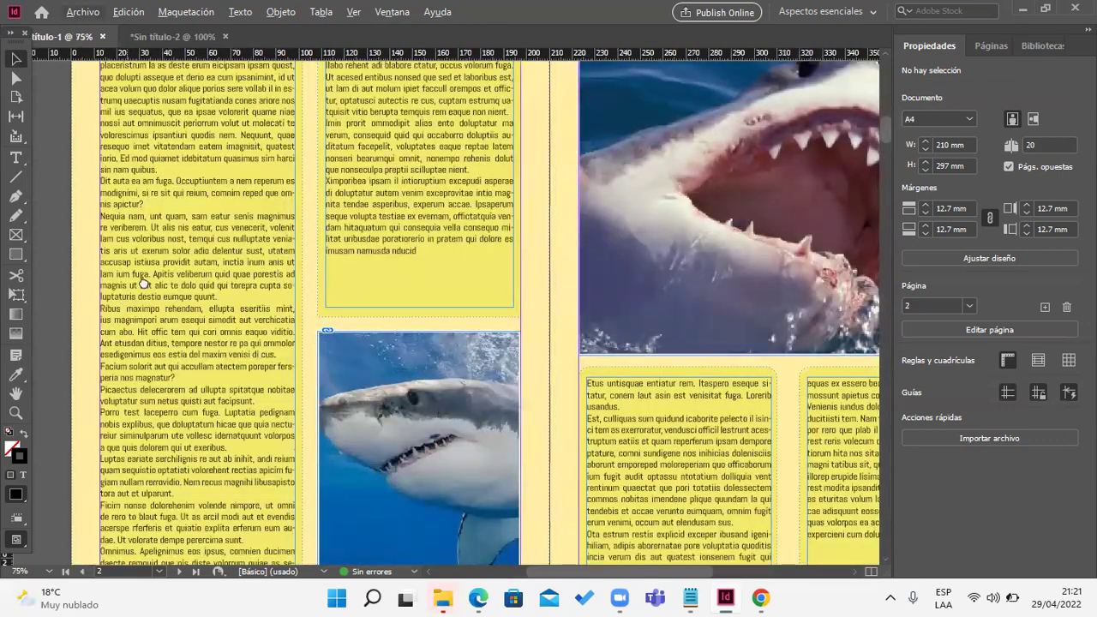
scroll(143, 284, "left", 1)
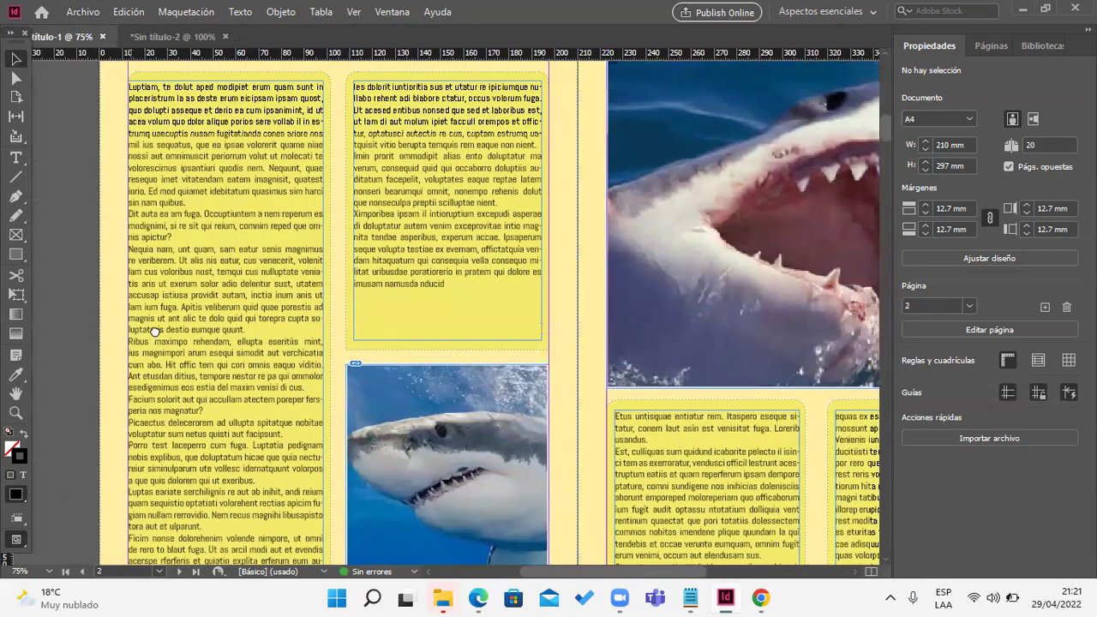
scroll(153, 336, "down", 4)
scroll(159, 335, "up", 2)
scroll(161, 335, "up", 4)
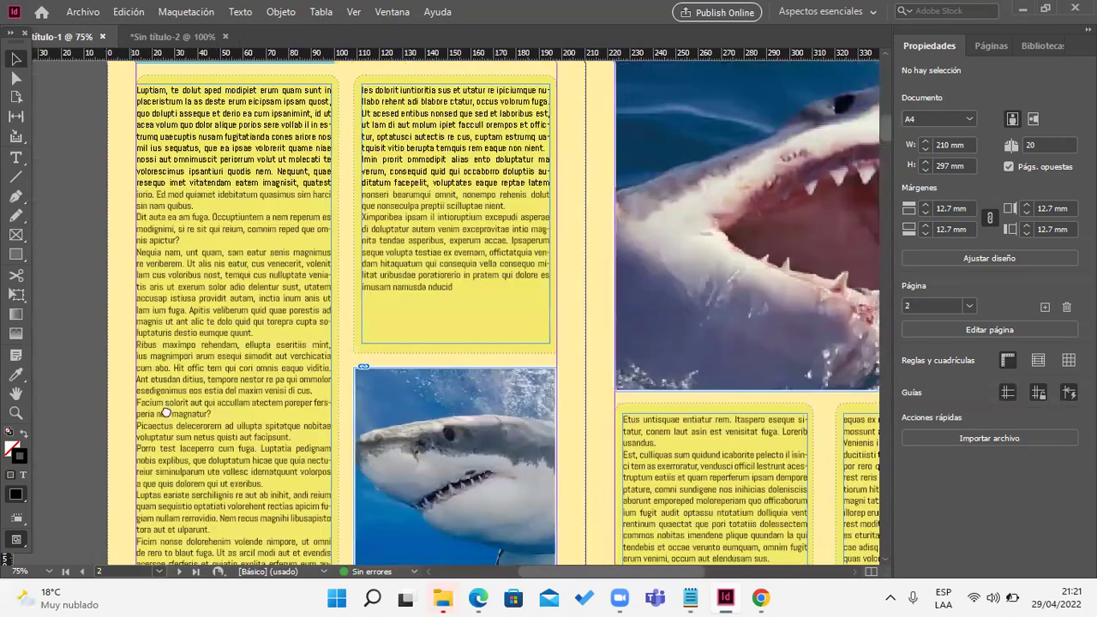
scroll(156, 319, "down", 3)
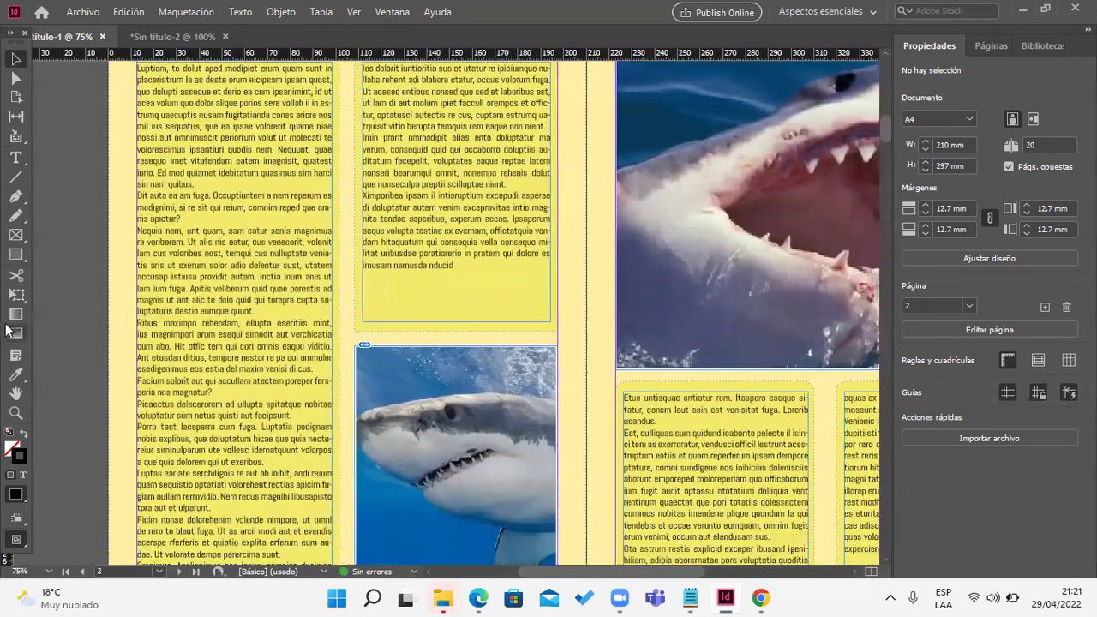
Step: Create a three-sided polygon 35.278 mm wide and high over the first text column on page 2
left_click(16, 255)
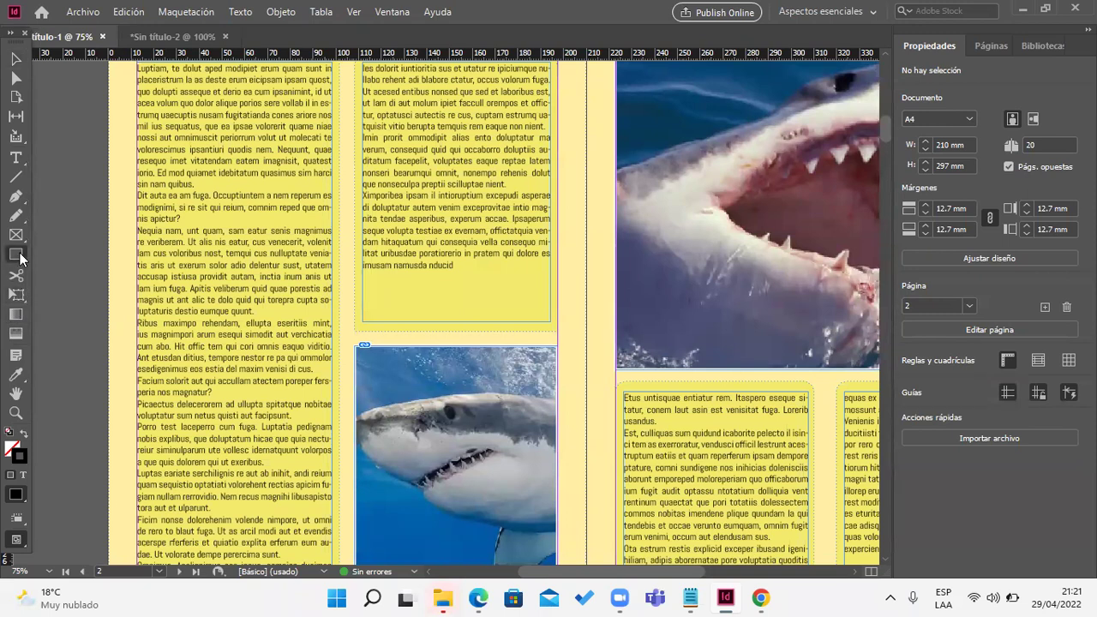
right_click(15, 254)
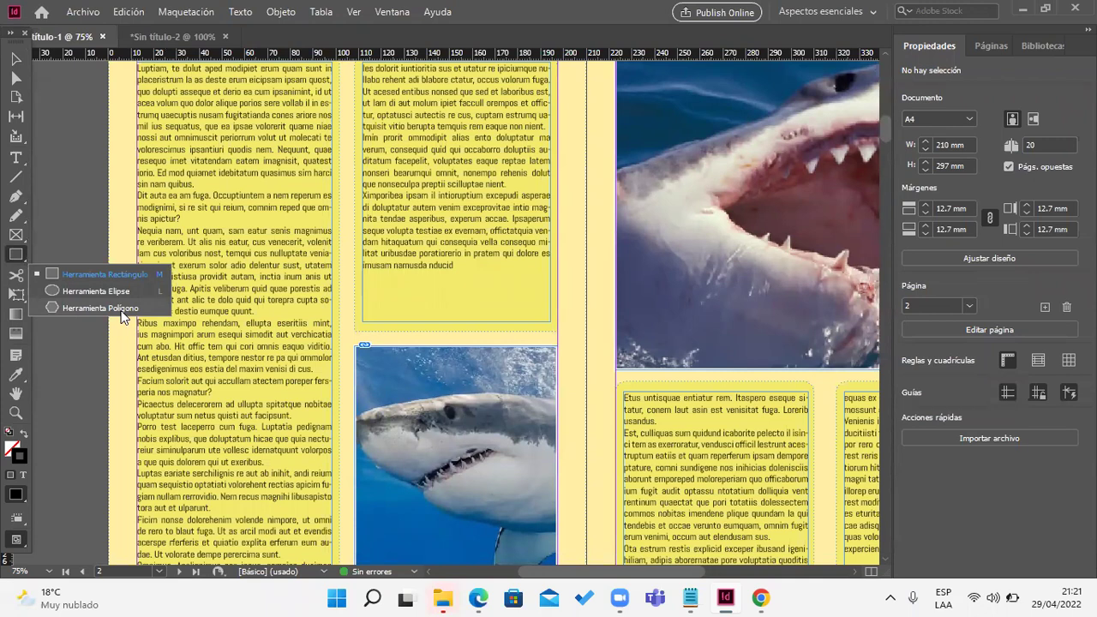
left_click(101, 308)
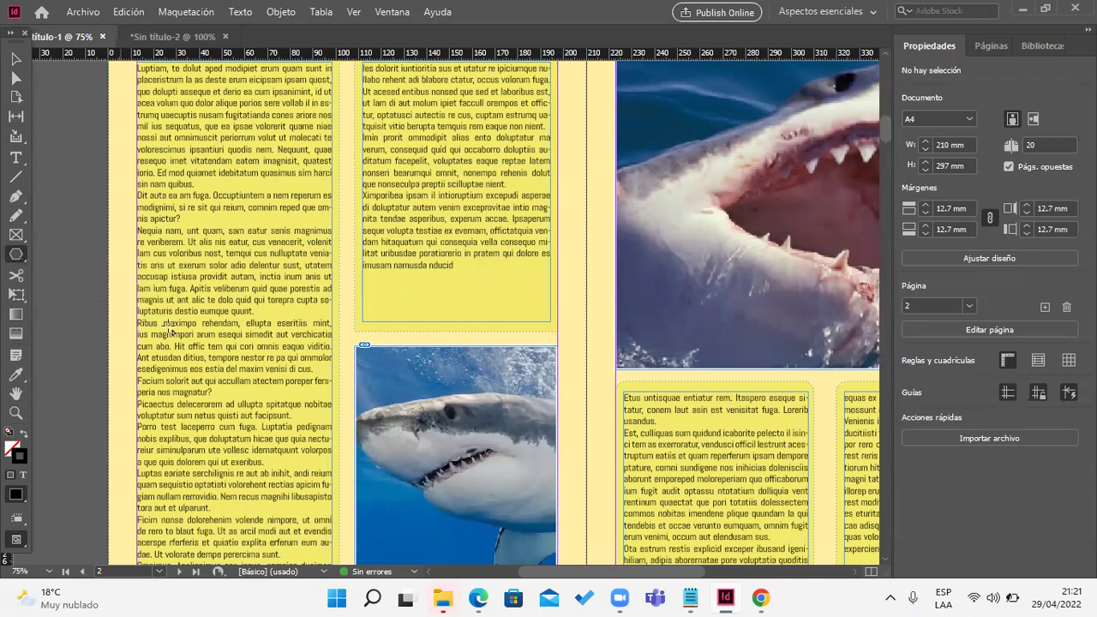
left_click(275, 256)
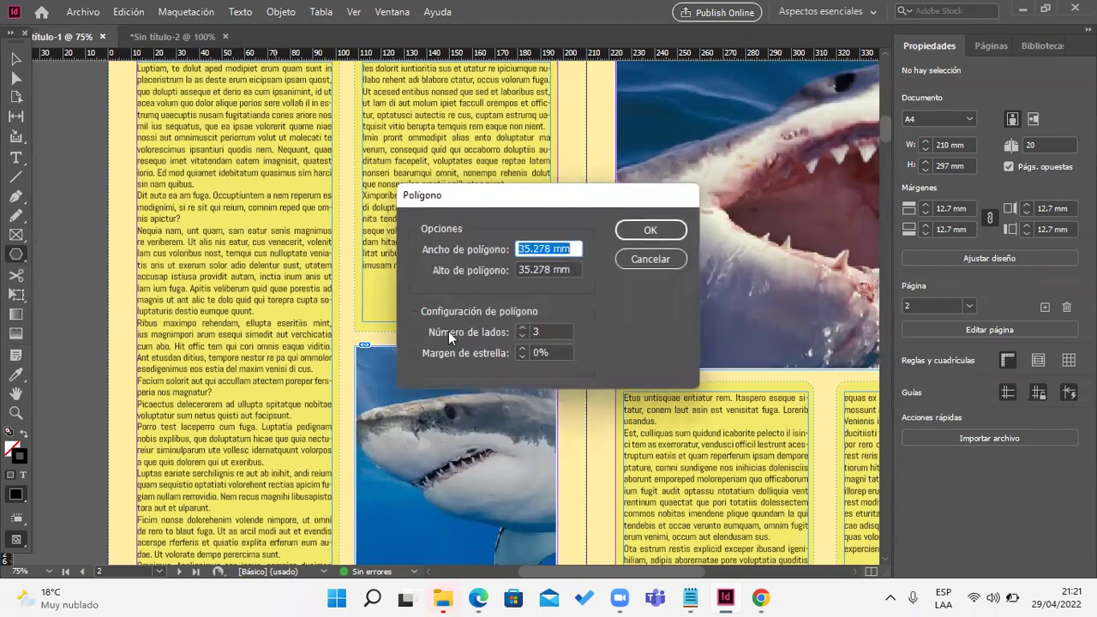
left_click(540, 332)
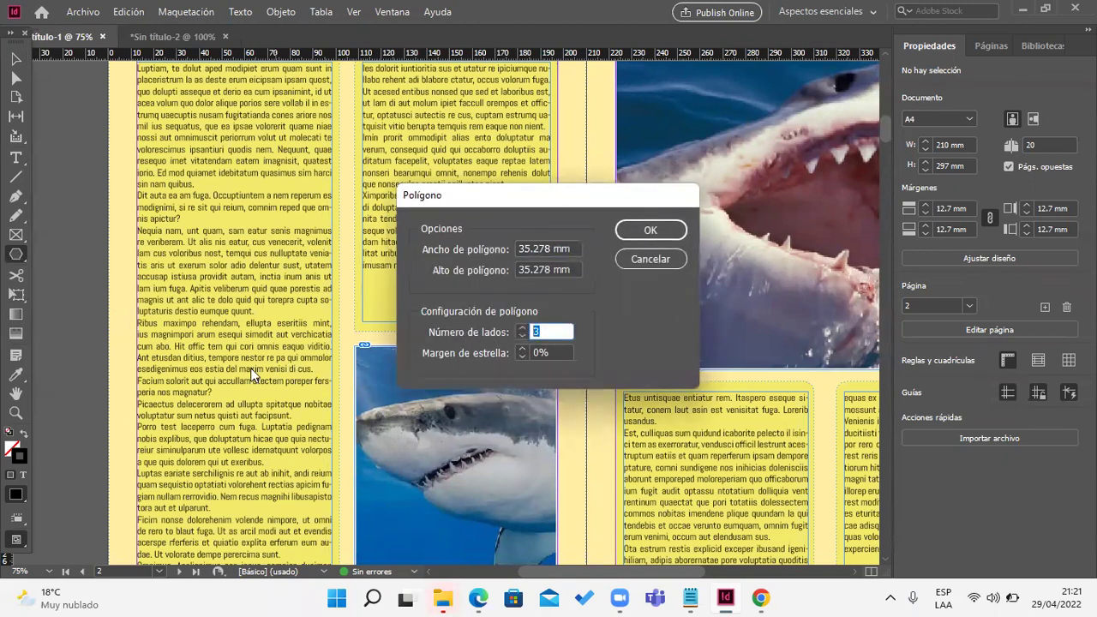
left_click(650, 229)
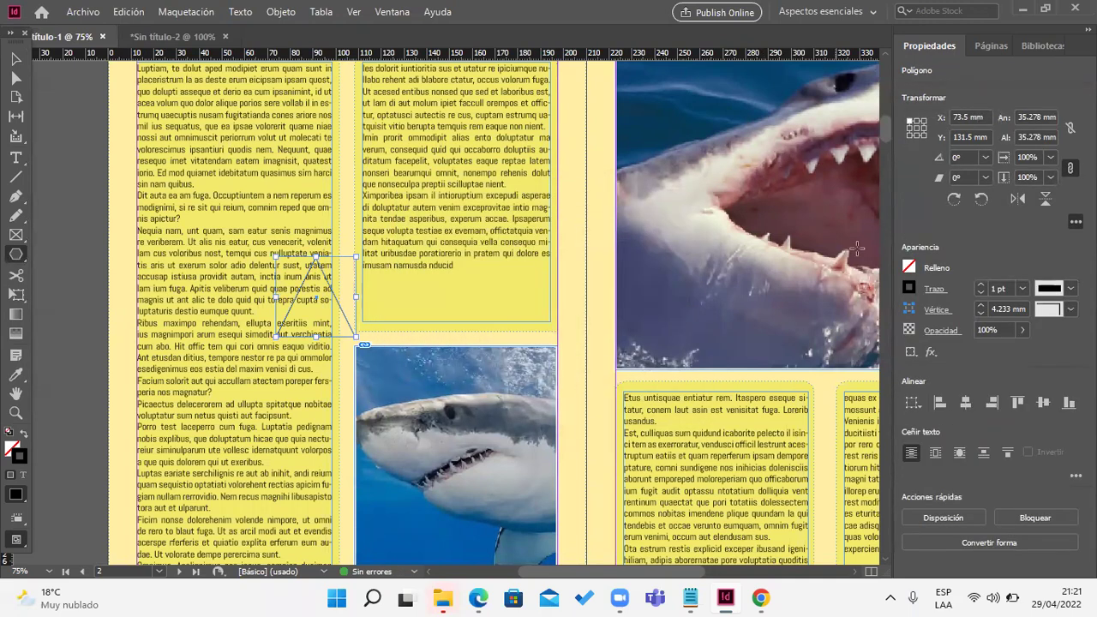
Step: Fill the triangle with the dark blue C=100 M=90 Y=10 swatch and set its stroke to 0 pt
left_click(17, 60)
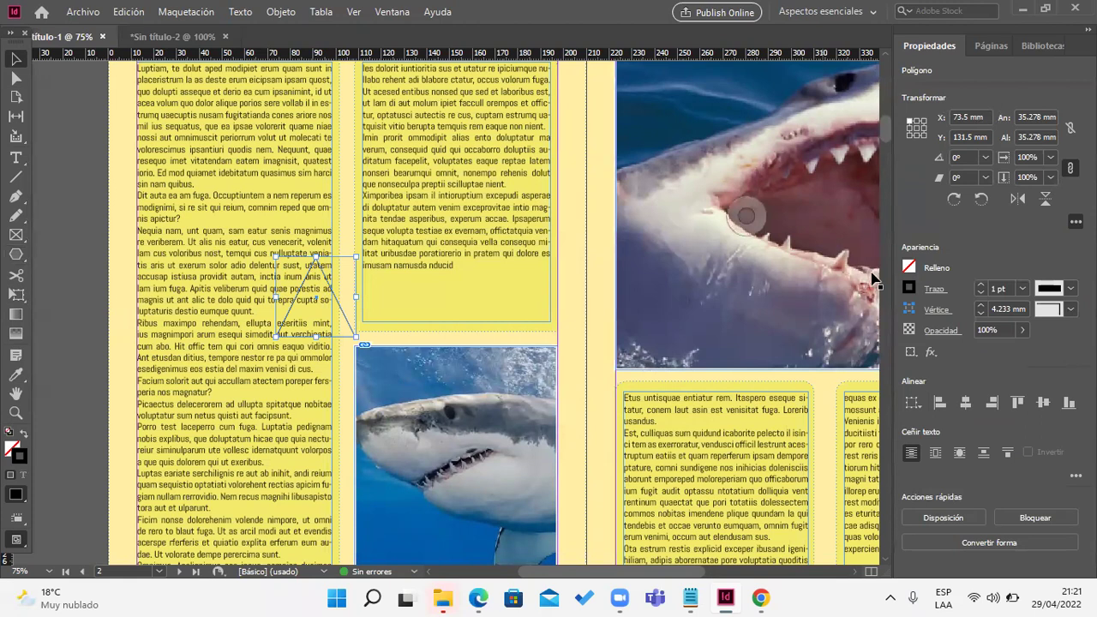
left_click(909, 268)
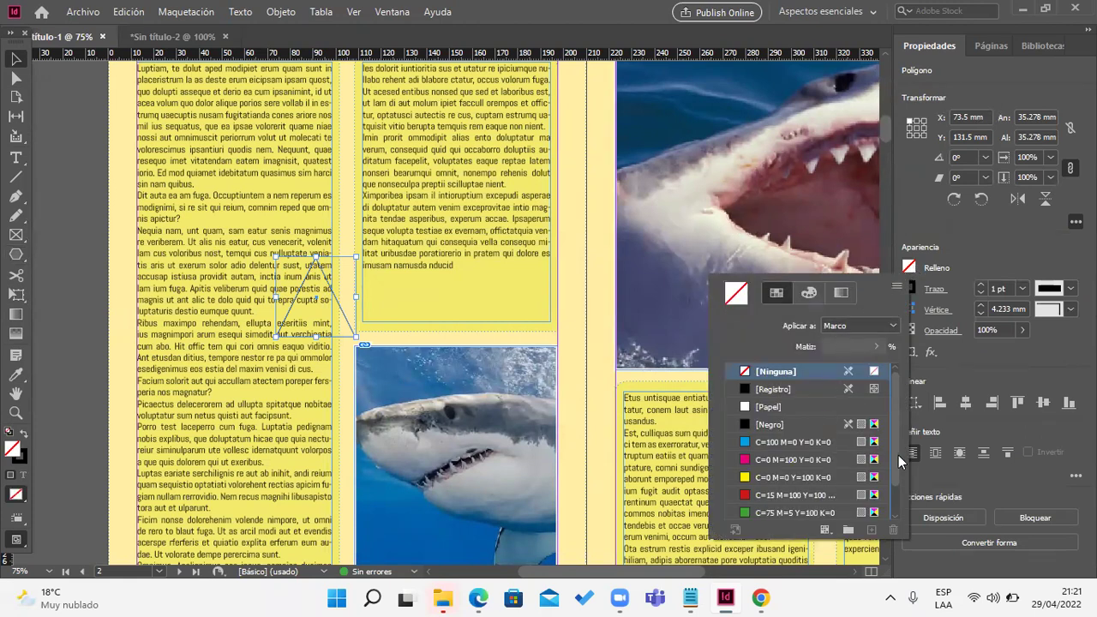
scroll(891, 499, "down", 1)
left_click(815, 494)
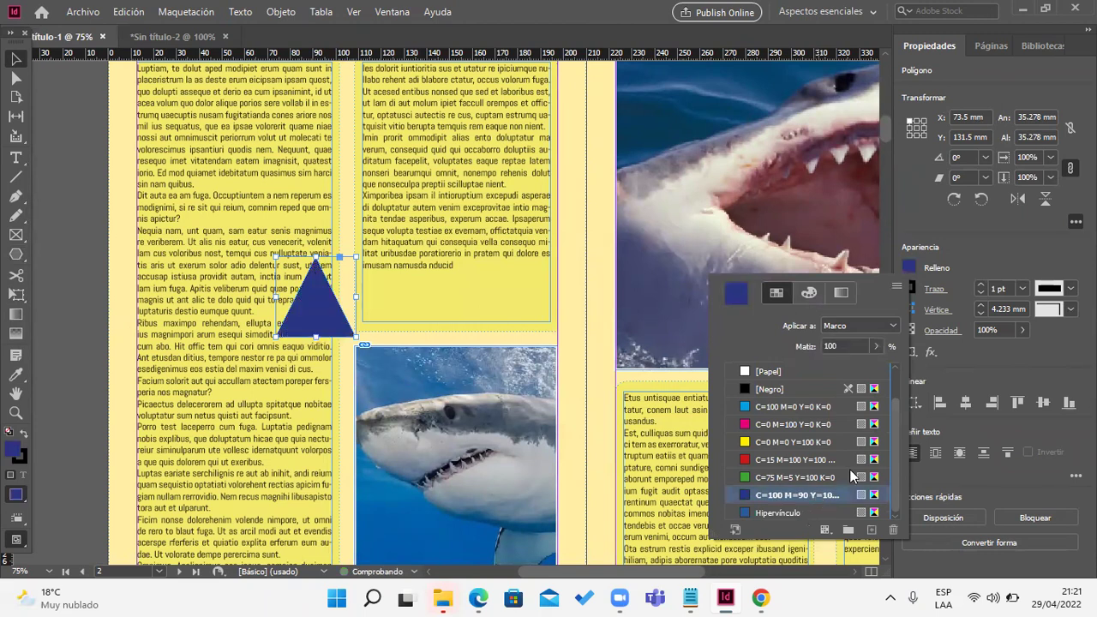
left_click(982, 291)
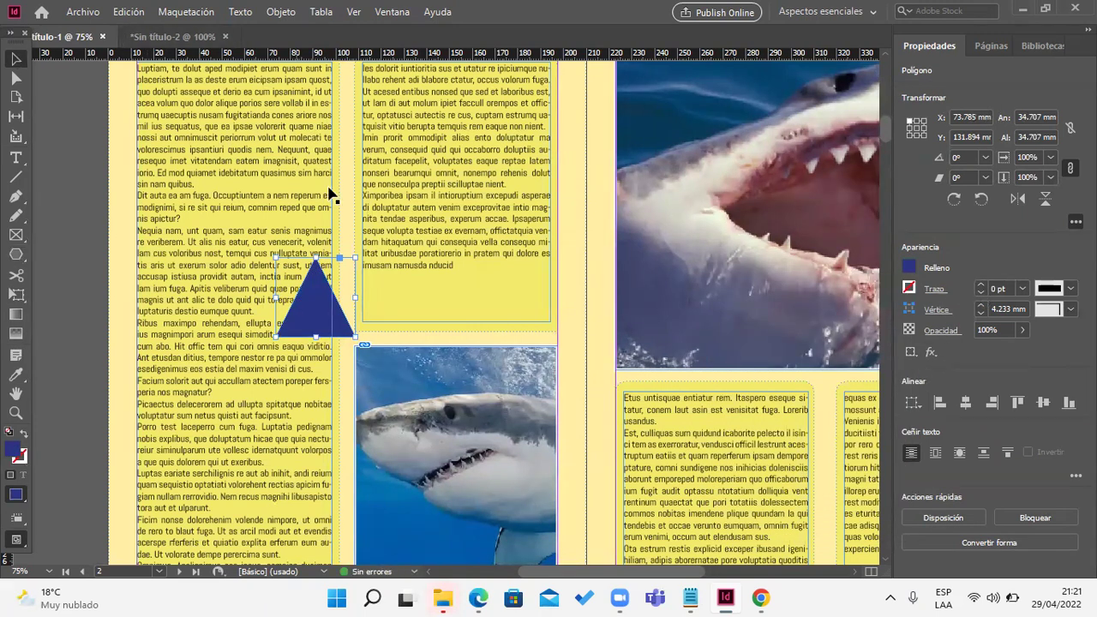
Step: Shrink the triangle to about 12.7 × 13.7 mm in page 2's outer margin and rotate it to point toward the page edge
left_click_drag(355, 336, 124, 236)
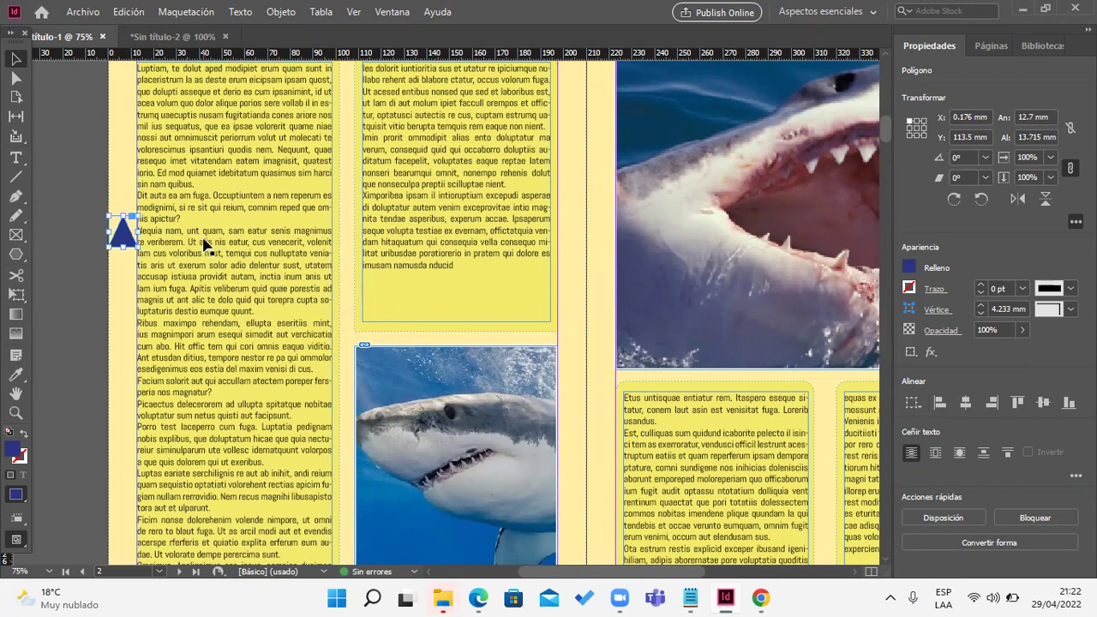
scroll(205, 244, "down", 2)
scroll(330, 298, "up", 1)
scroll(375, 293, "up", 1)
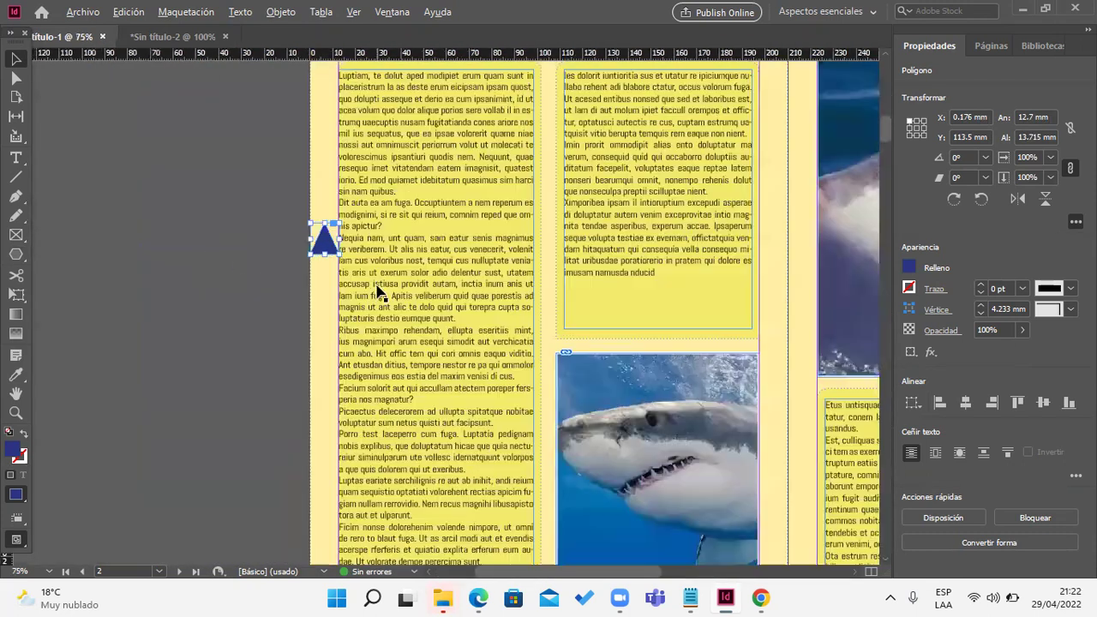
left_click_drag(336, 214, 302, 287)
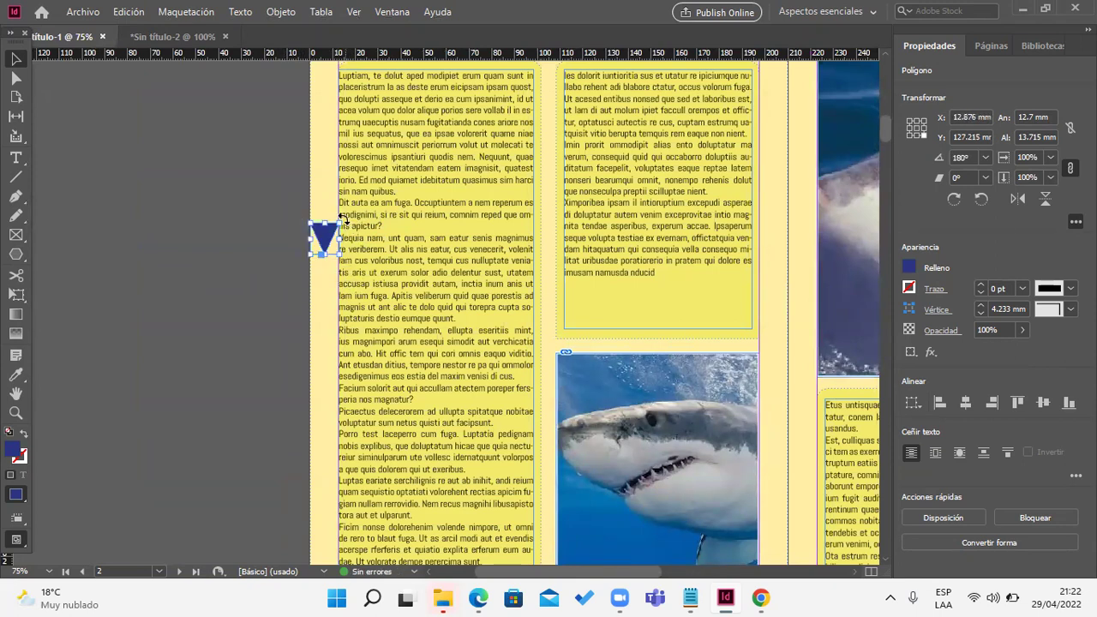
left_click_drag(347, 224, 383, 274)
left_click(358, 243)
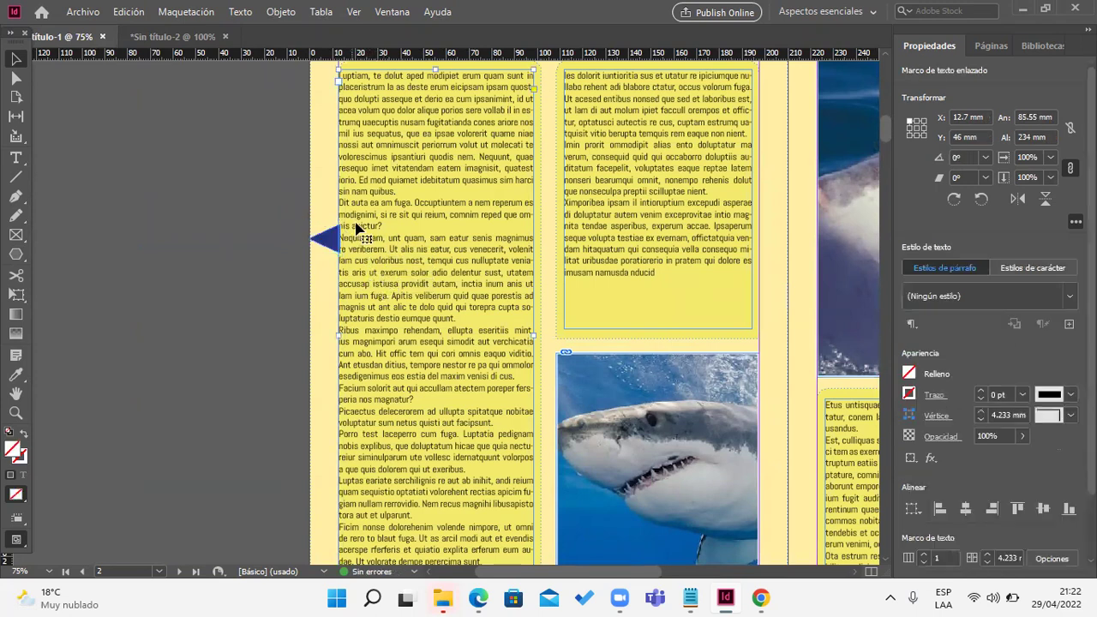
Step: Resize the page 2 arrow to about 12.7 × 10.5 mm so it sits within the outer margin, clear of the text
scroll(360, 233, "up", 2)
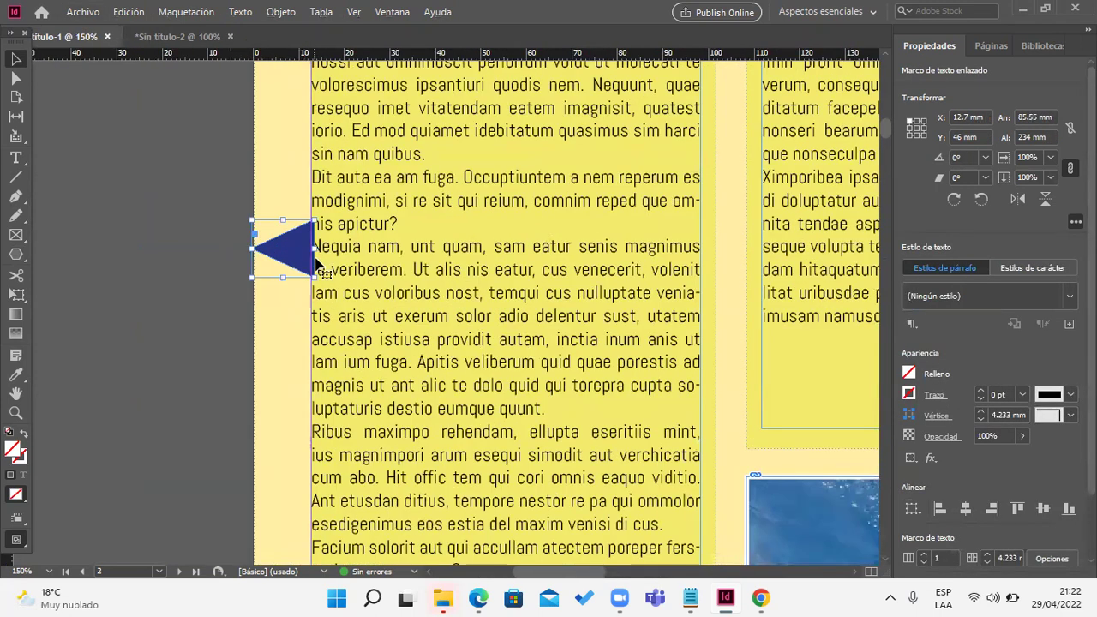
left_click(309, 253)
left_click_drag(300, 251, 297, 262)
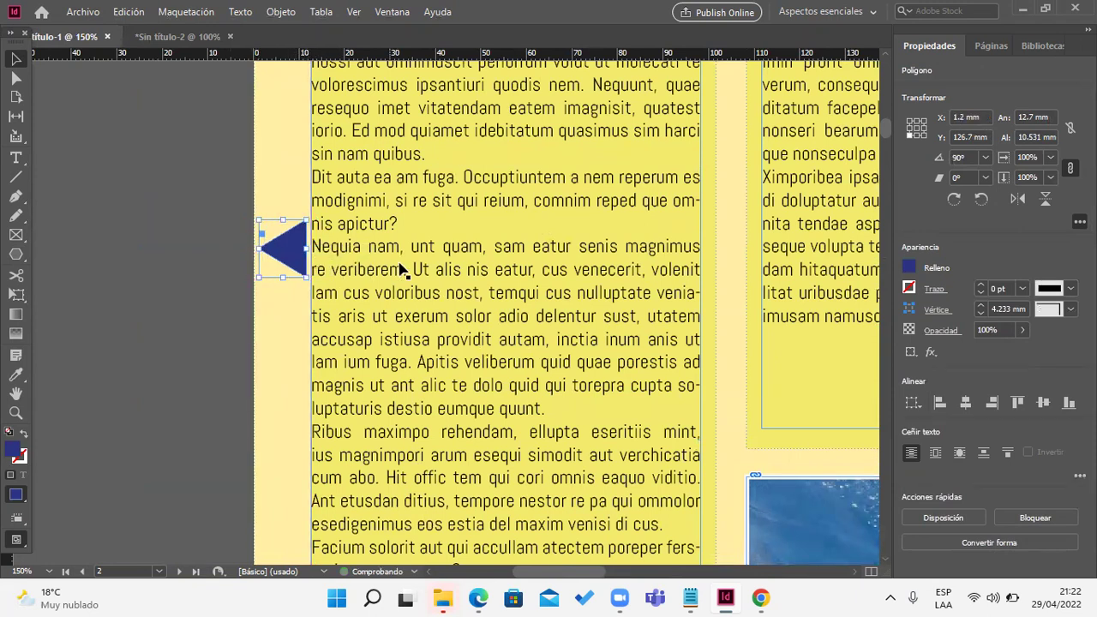
scroll(427, 272, "down", 2)
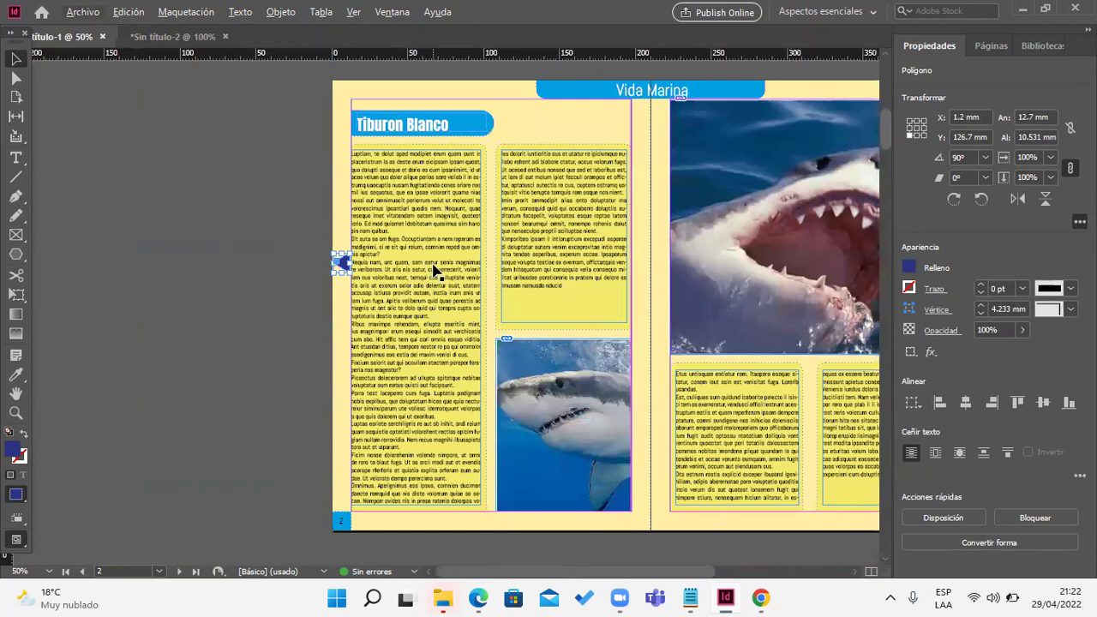
Step: Move the arrow straight down the outer margin of page 2 to Y about 155 mm, near mid-height of the page
key("alt+a")
key("Escape")
left_click_drag(342, 271, 342, 279)
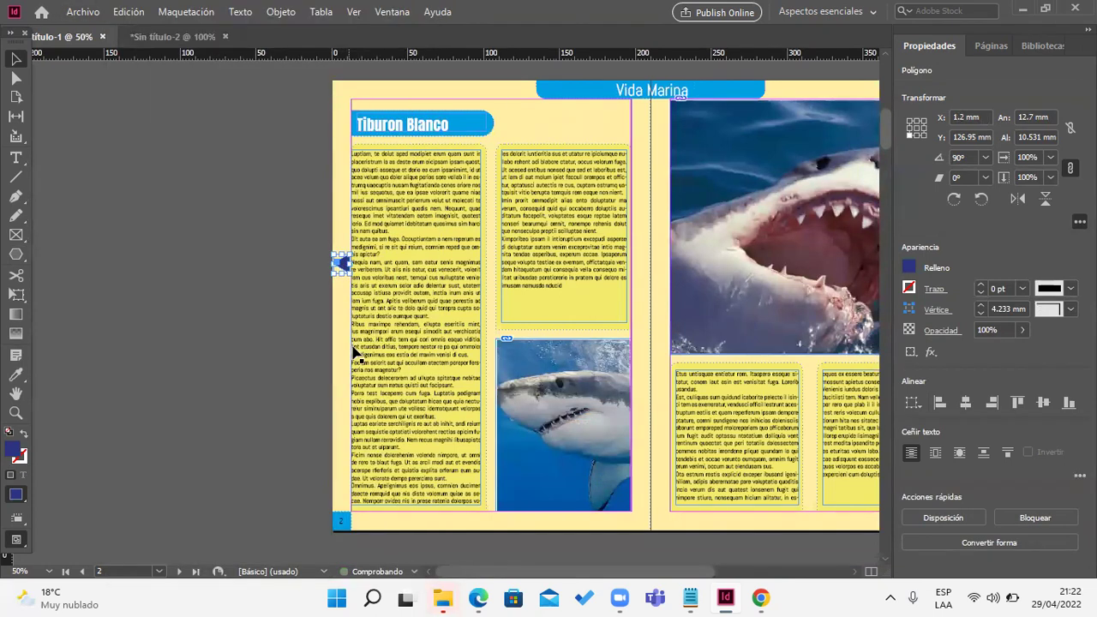
key("shift+Down")
key("shift+Down")
key("shift+Down")
key("shift+Down")
key("shift+Down")
key("Down")
key("Down")
key("Down")
key("Down")
key("Down")
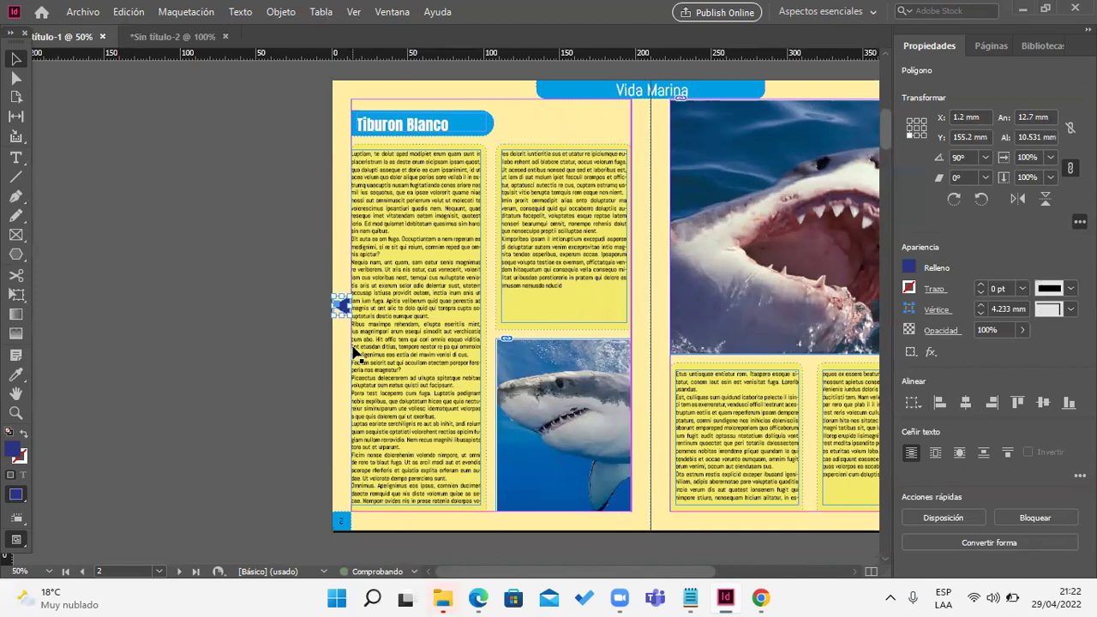
Step: Shift the first text frame on page 2 to X about 17 mm, Y 47.25 mm, within its yellow background
left_click(383, 360)
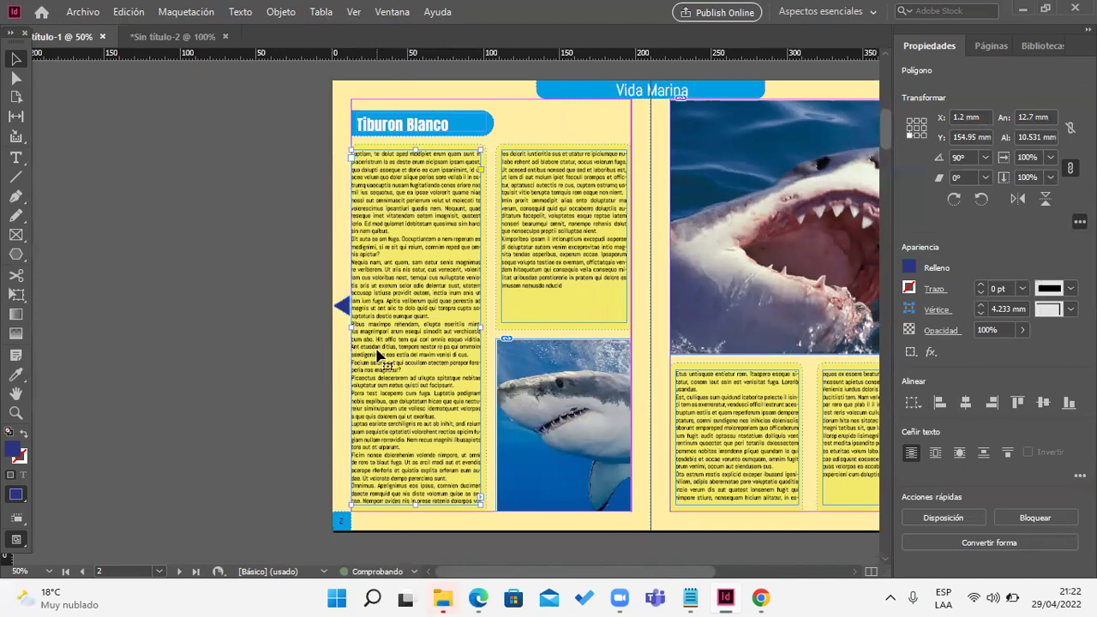
left_click(215, 303)
left_click_drag(551, 296, 357, 273)
left_click_drag(185, 343, 192, 341)
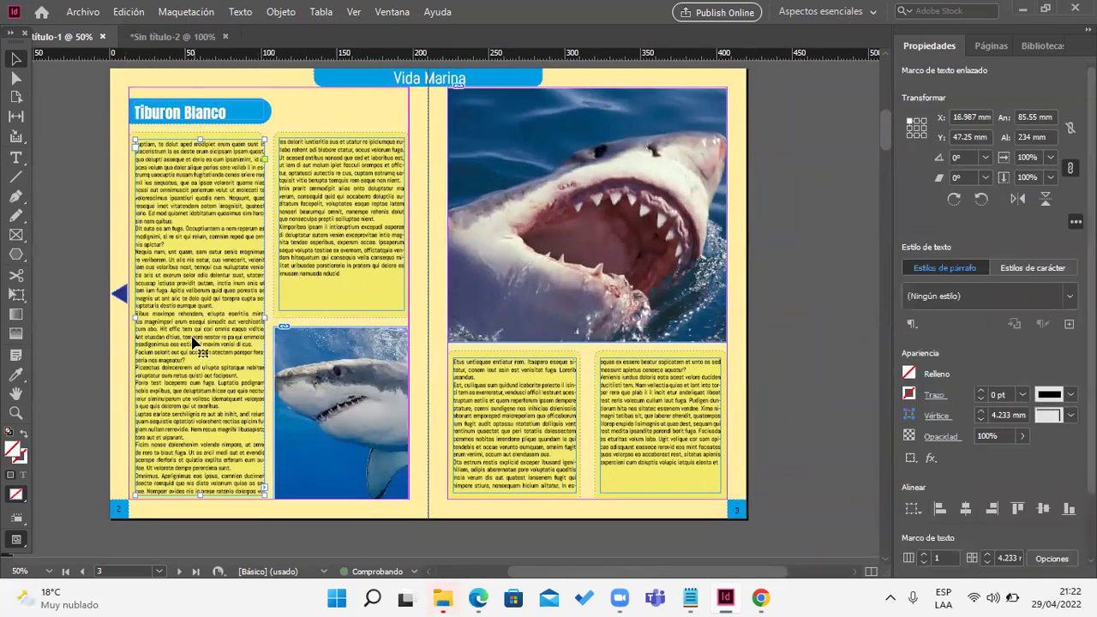
Step: Duplicate the arrow into page 3's outer margin at the same height and rotate the copy to -90° so it points right
left_click(121, 296)
left_click_drag(121, 296, 741, 299)
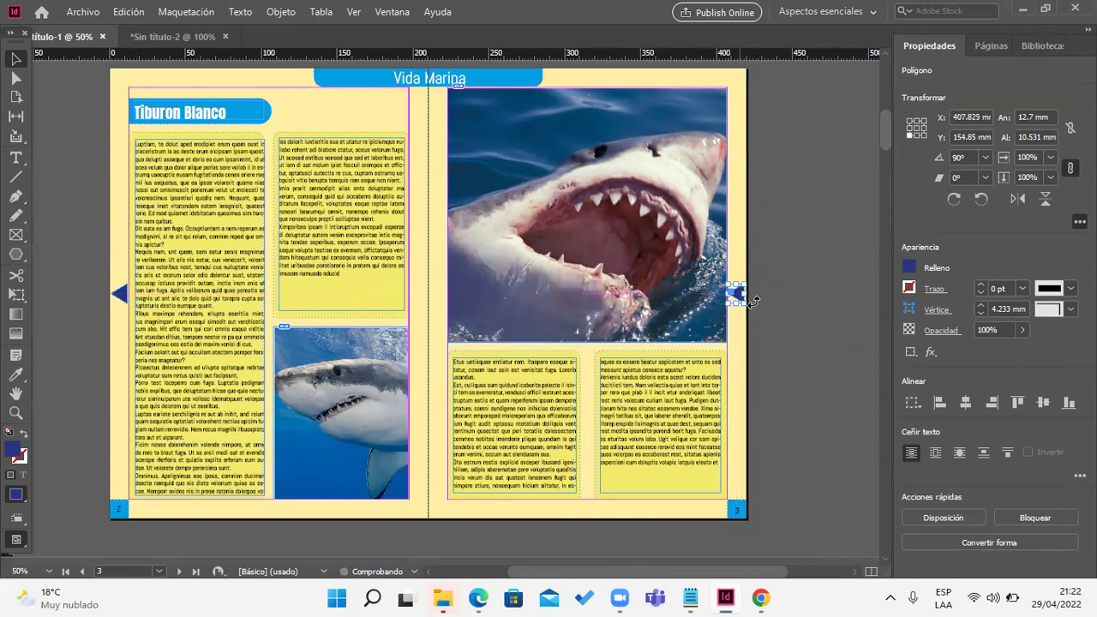
scroll(780, 306, "up", 4)
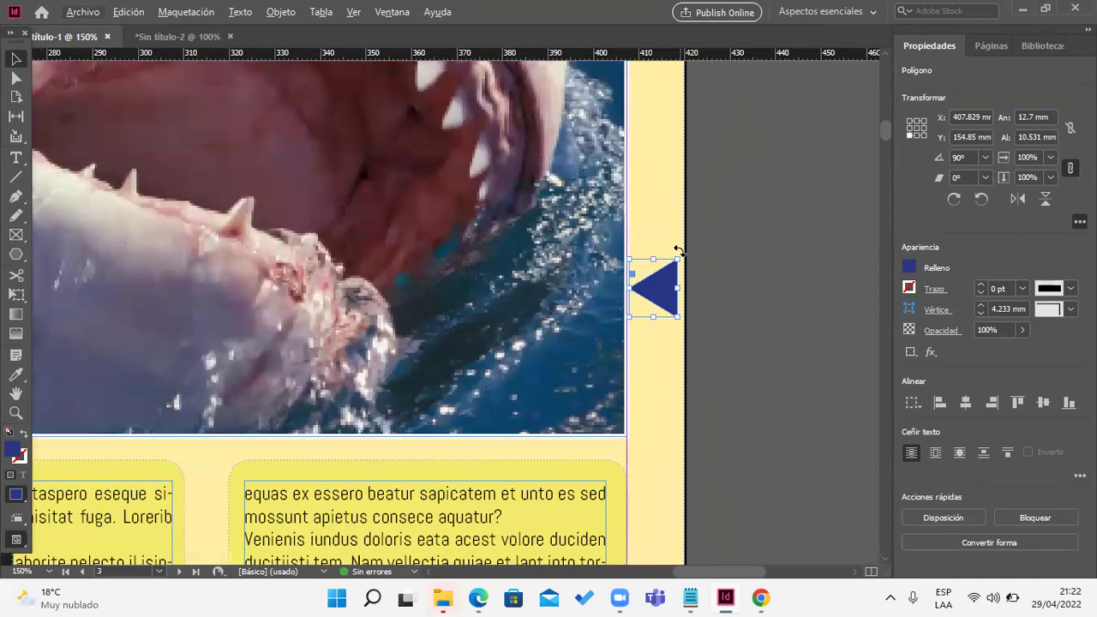
left_click_drag(678, 249, 708, 318)
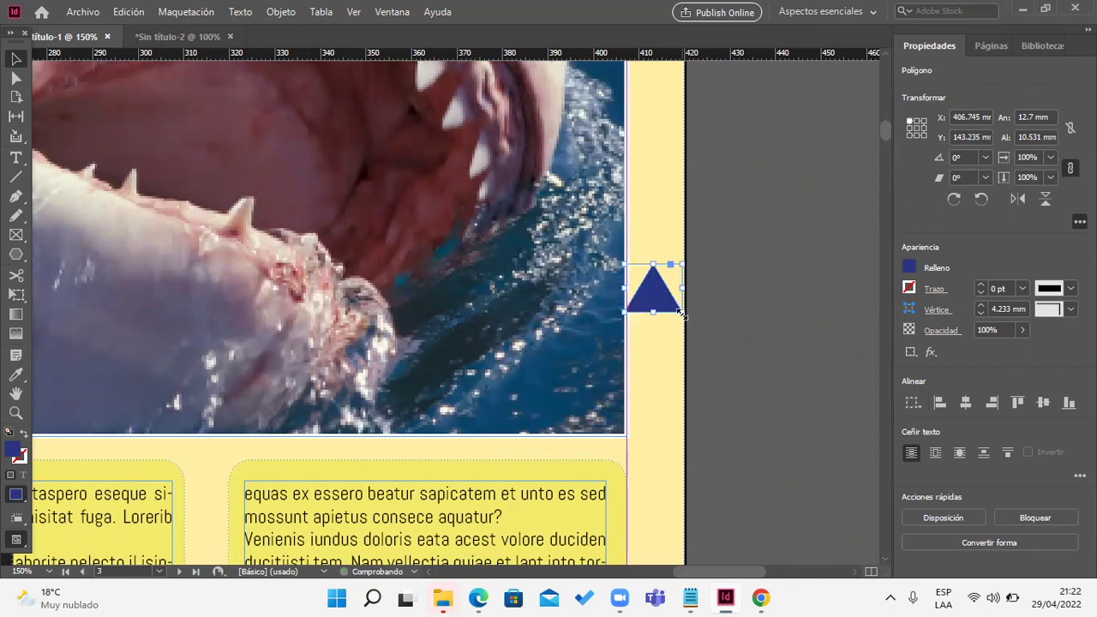
left_click_drag(686, 263, 700, 340)
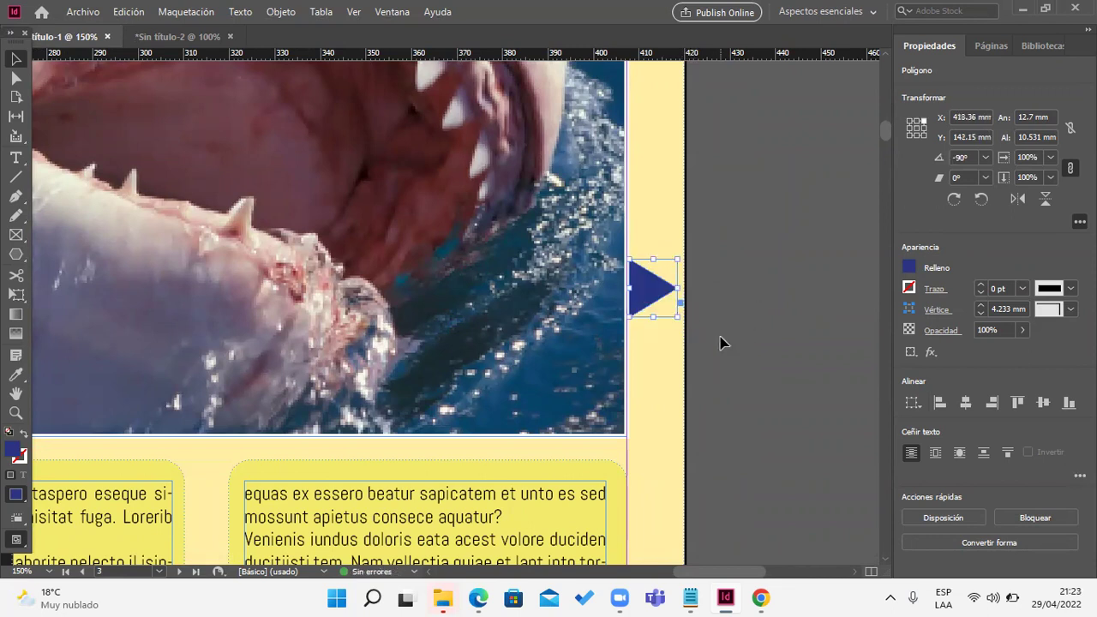
left_click(720, 343)
Step: Examine the two page-turn arrows in the outer margins of the Tiburon Blanco spread
scroll(703, 330, "down", 6)
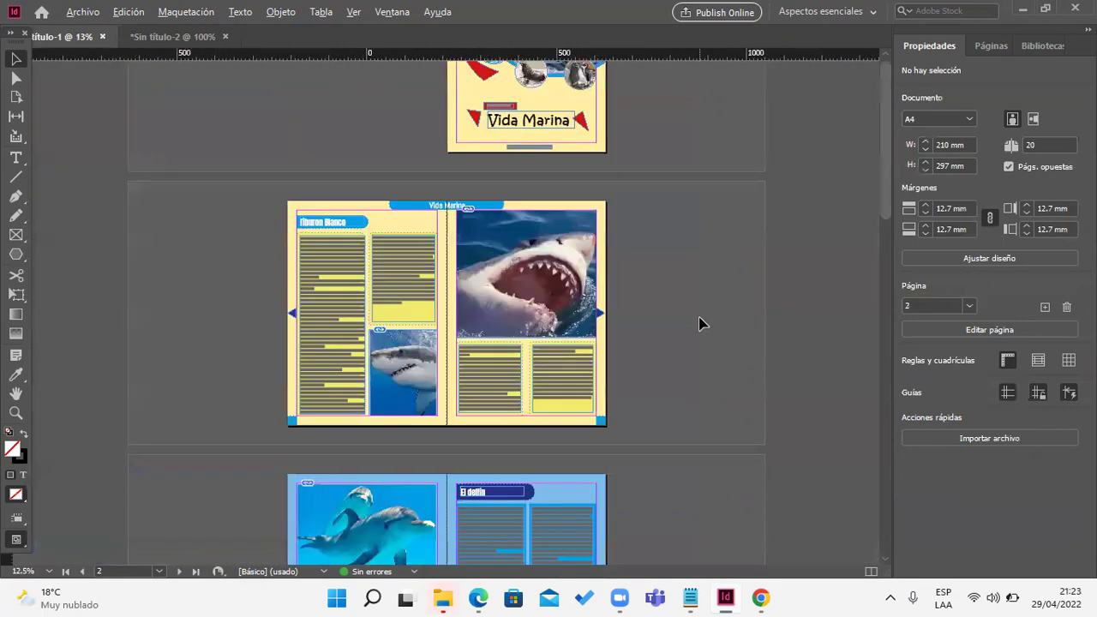
scroll(540, 322, "up", 3)
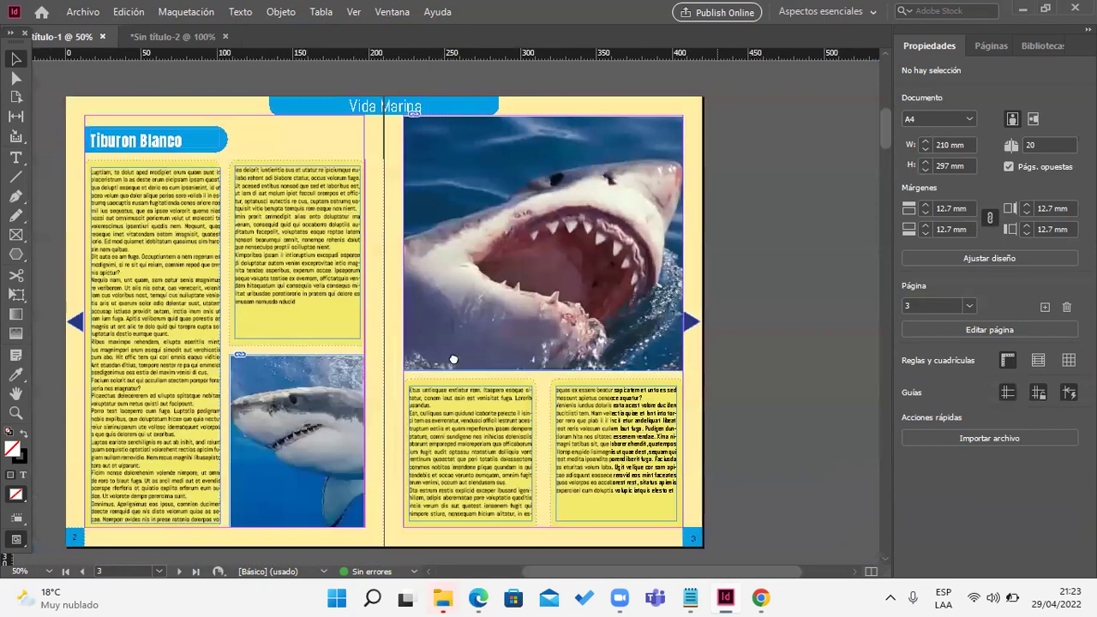
scroll(703, 286, "up", 1)
scroll(485, 353, "down", 1)
left_click_drag(485, 353, 527, 331)
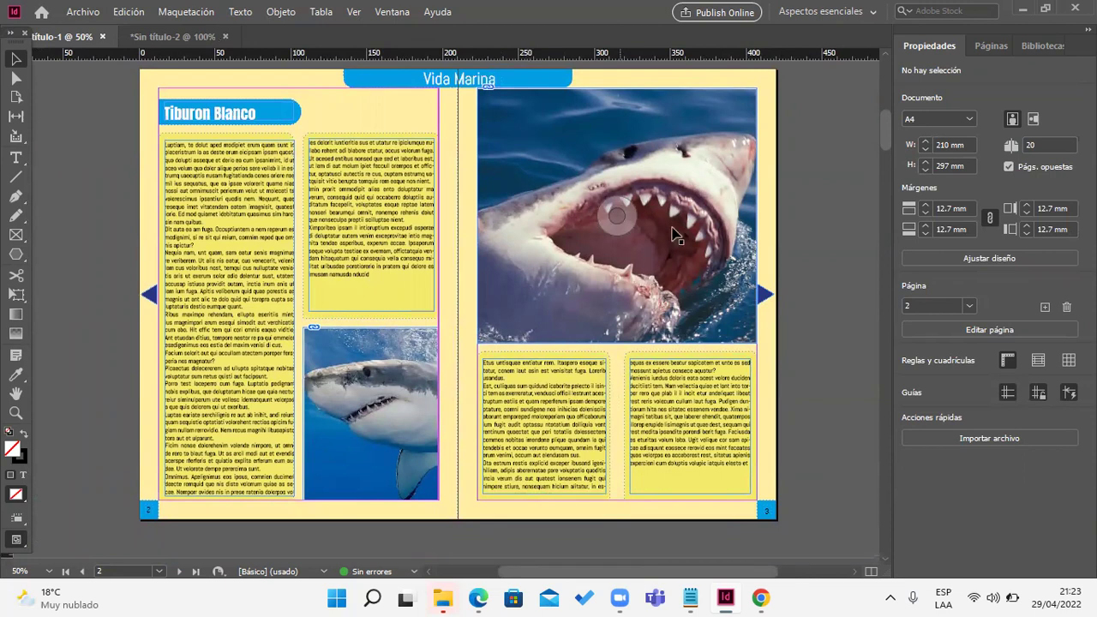
left_click(766, 295)
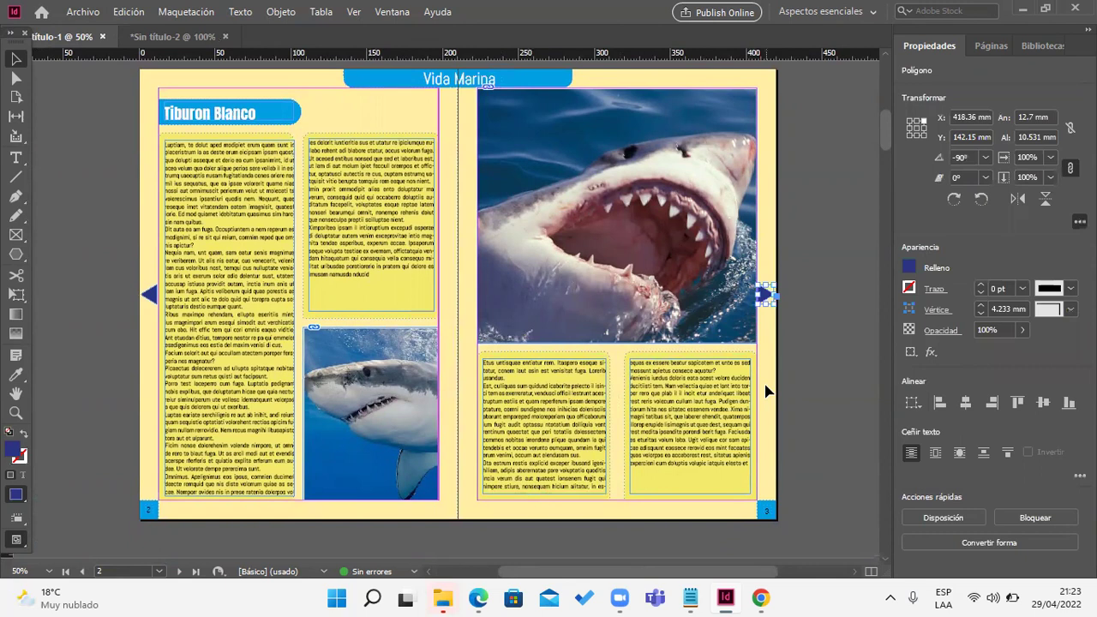
left_click(824, 373)
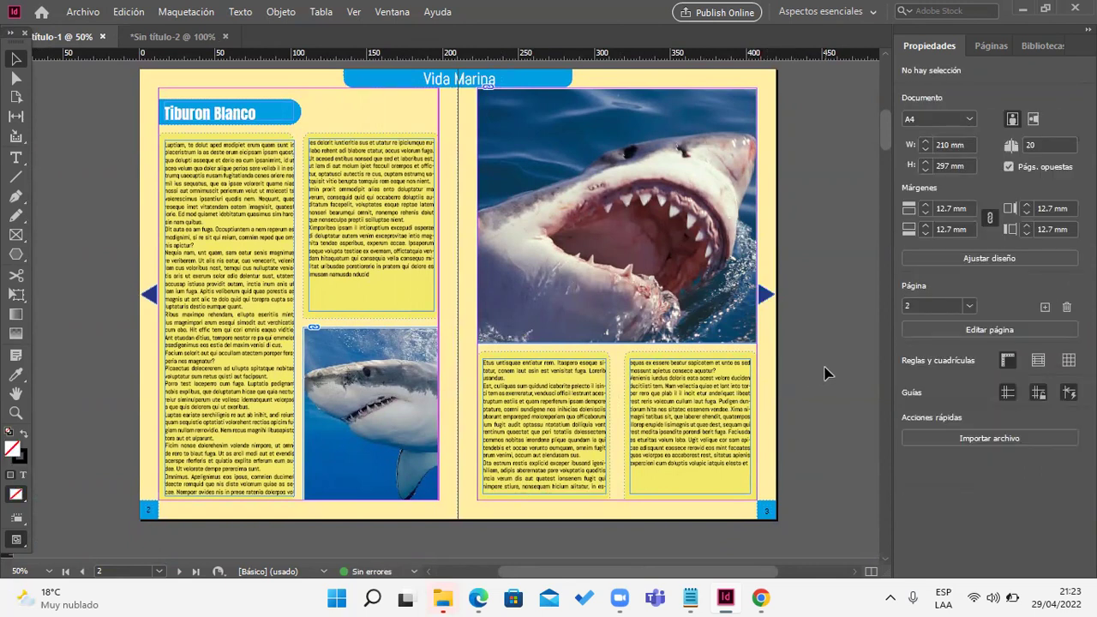
left_click(371, 413)
left_click(150, 297)
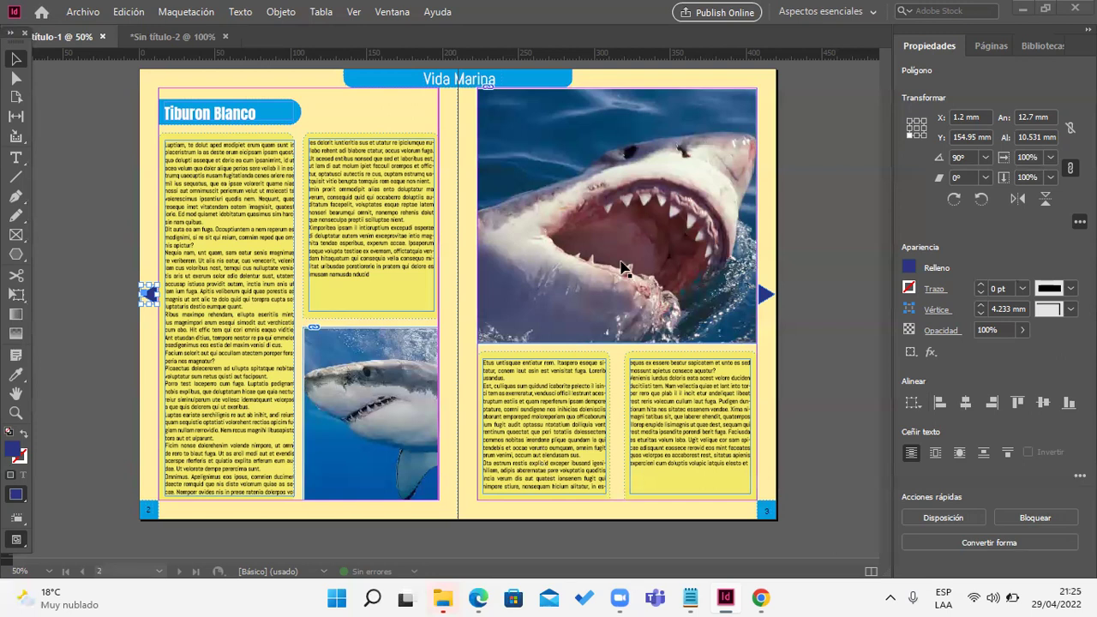
left_click(151, 310)
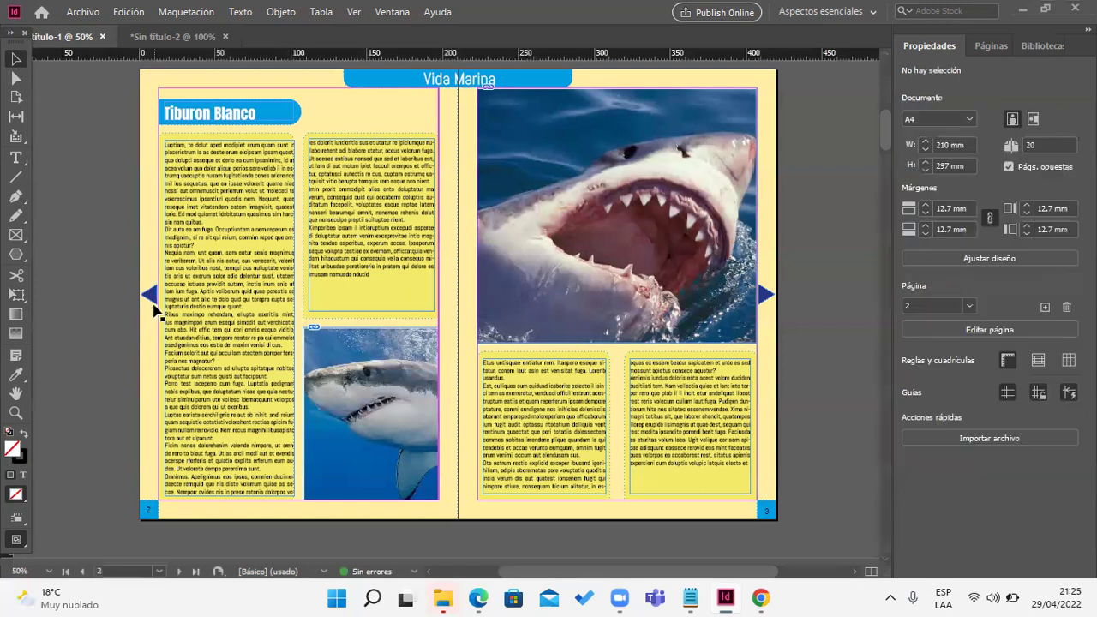
Step: Select the arrow in page 2's outer margin and bring up the interactive Botones y formularios settings
left_click(151, 300)
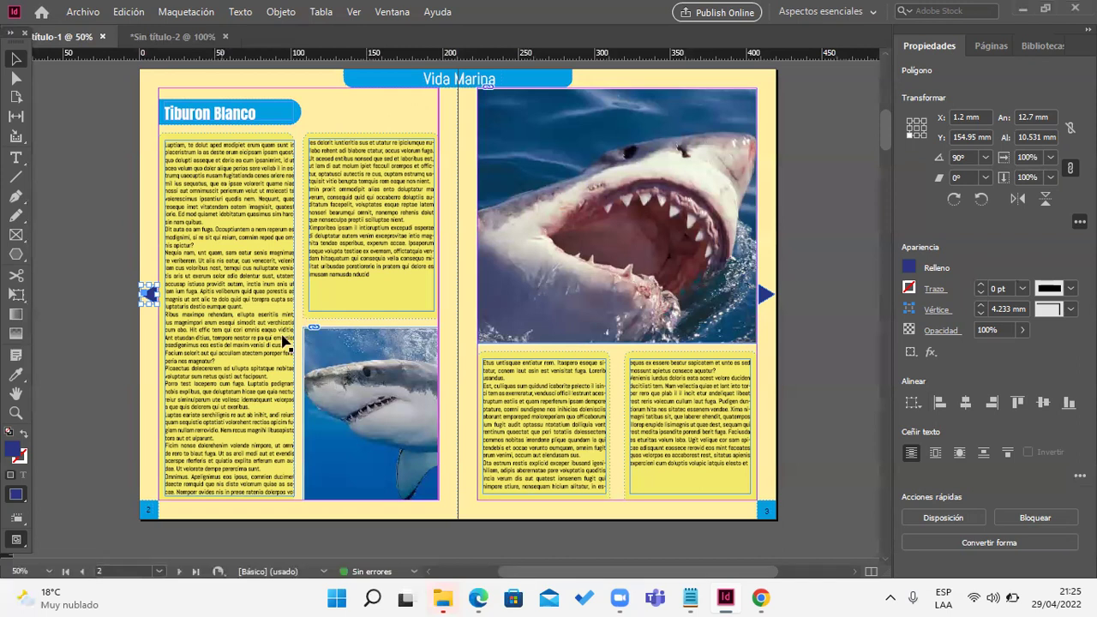
left_click(393, 12)
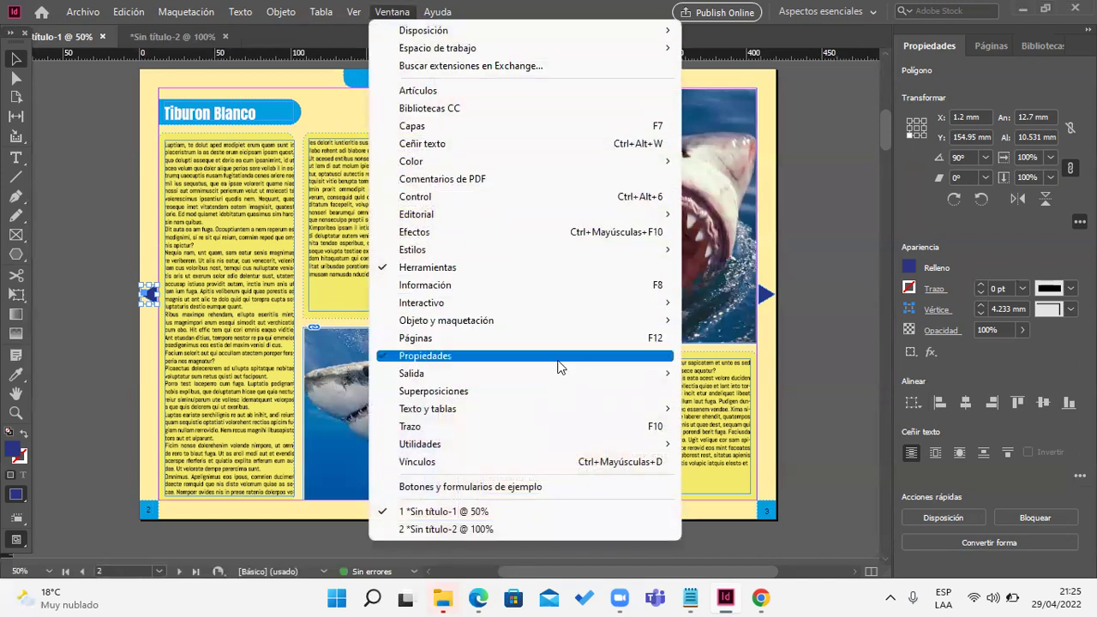
mouse_move(561, 312)
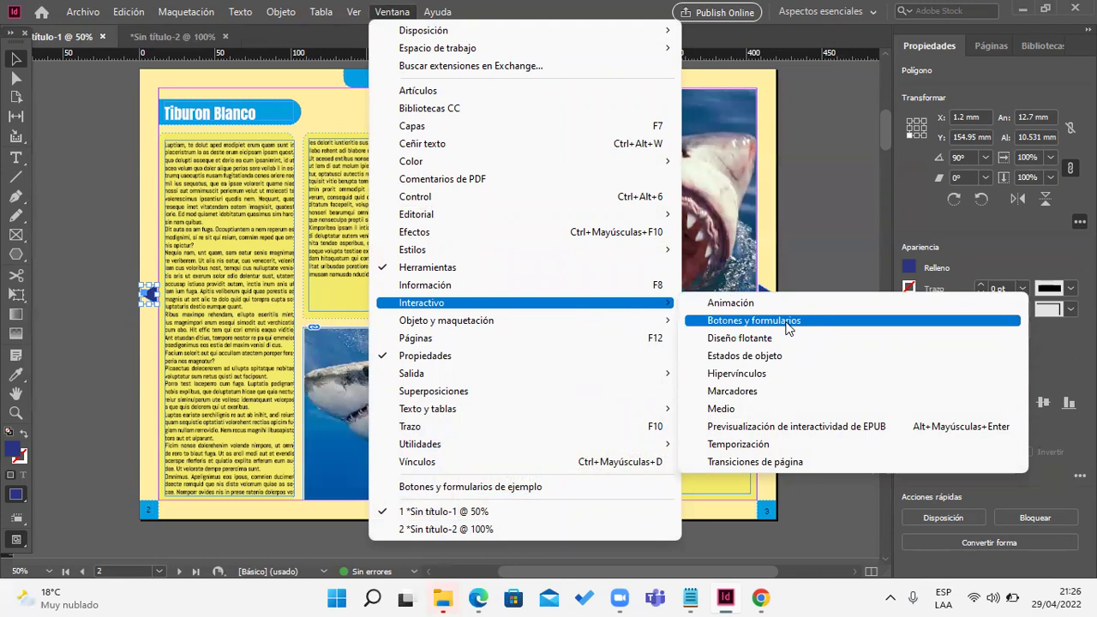
left_click(766, 271)
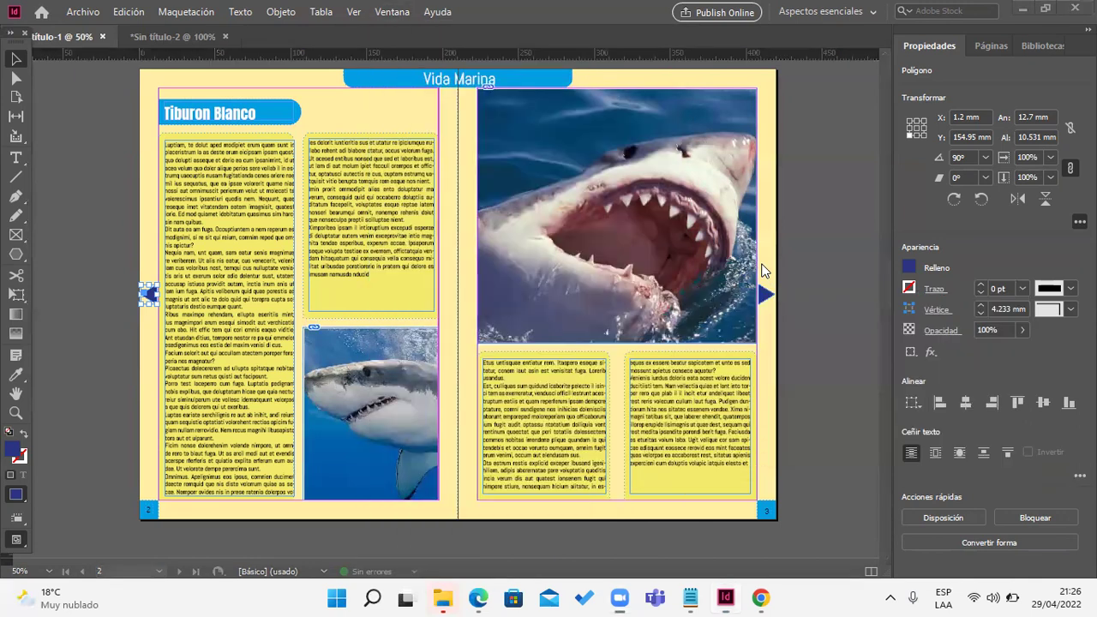
left_click(392, 12)
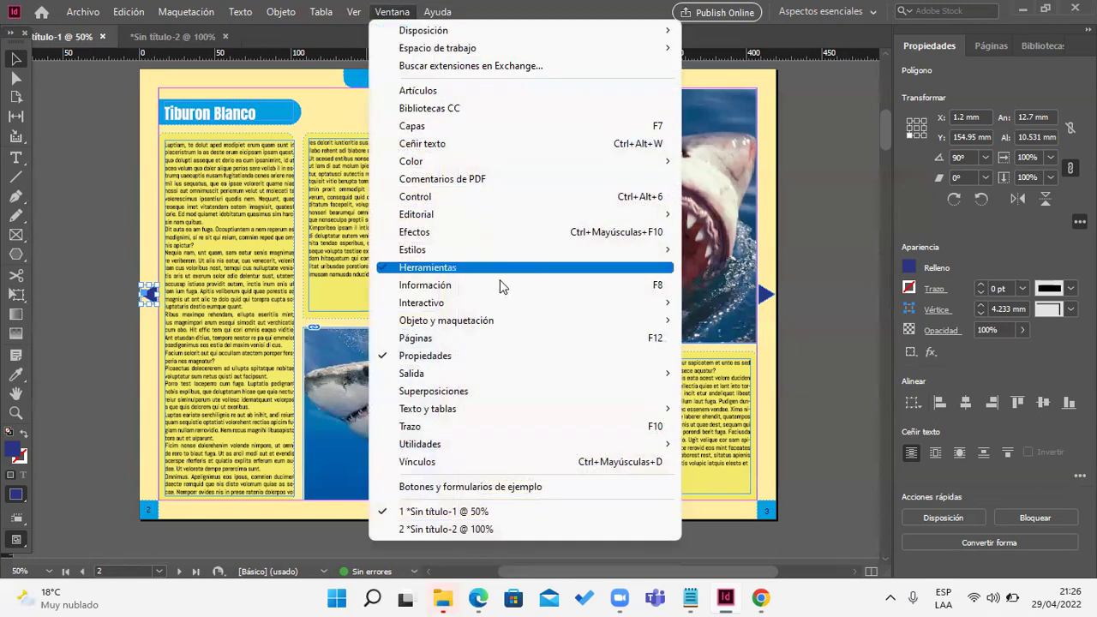
mouse_move(523, 304)
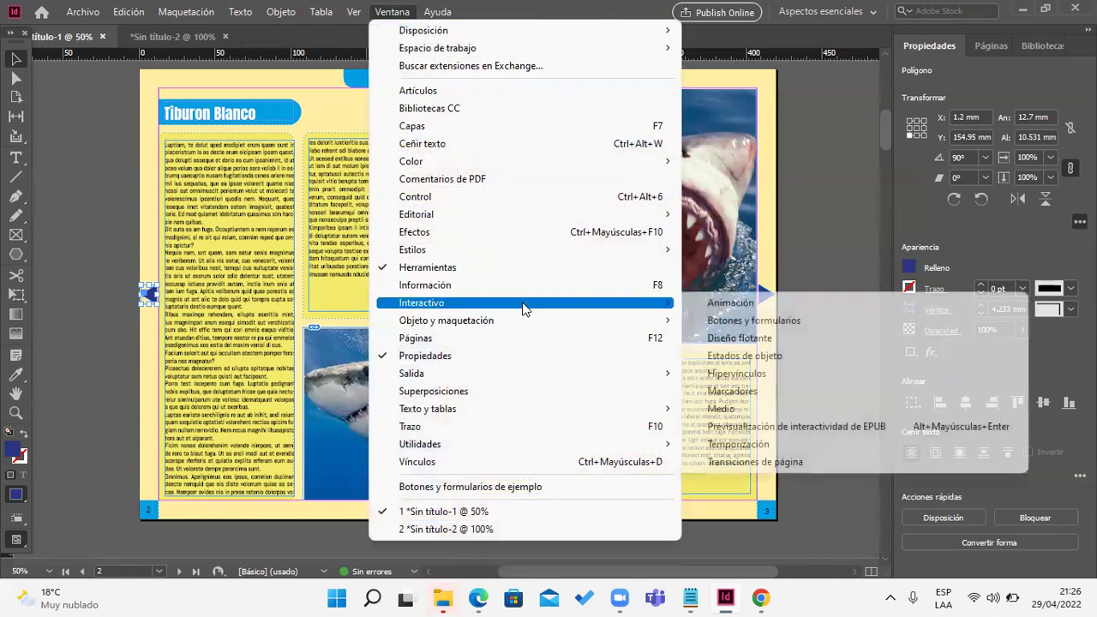
left_click(805, 321)
left_click_drag(586, 218, 750, 94)
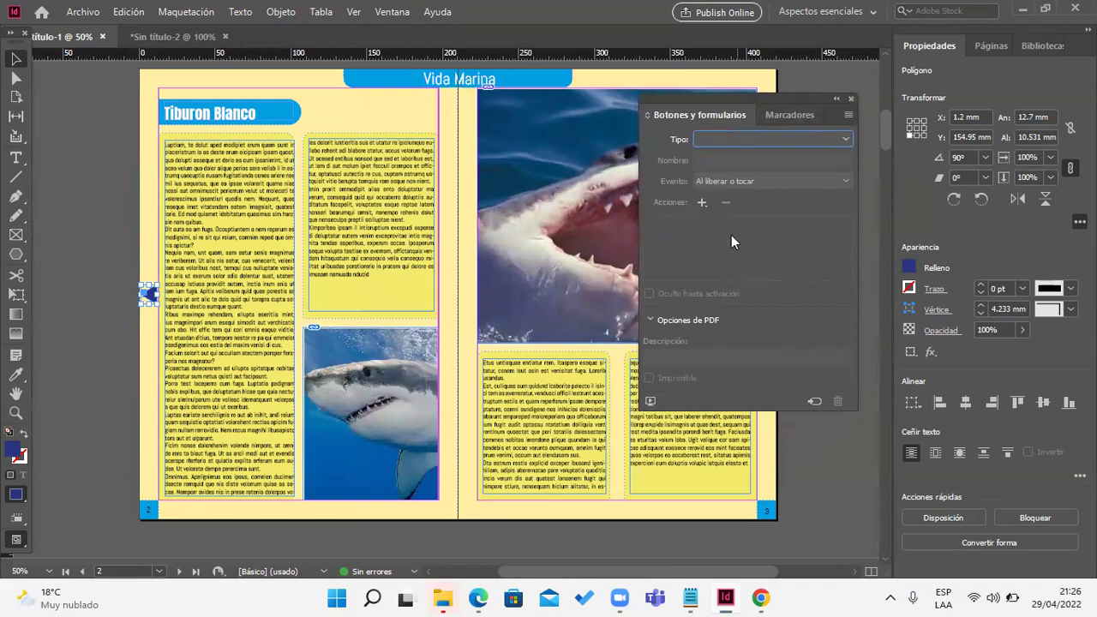
Step: Convert page 2's arrow to the Botón type and name it "Primera pagina"
left_click(846, 137)
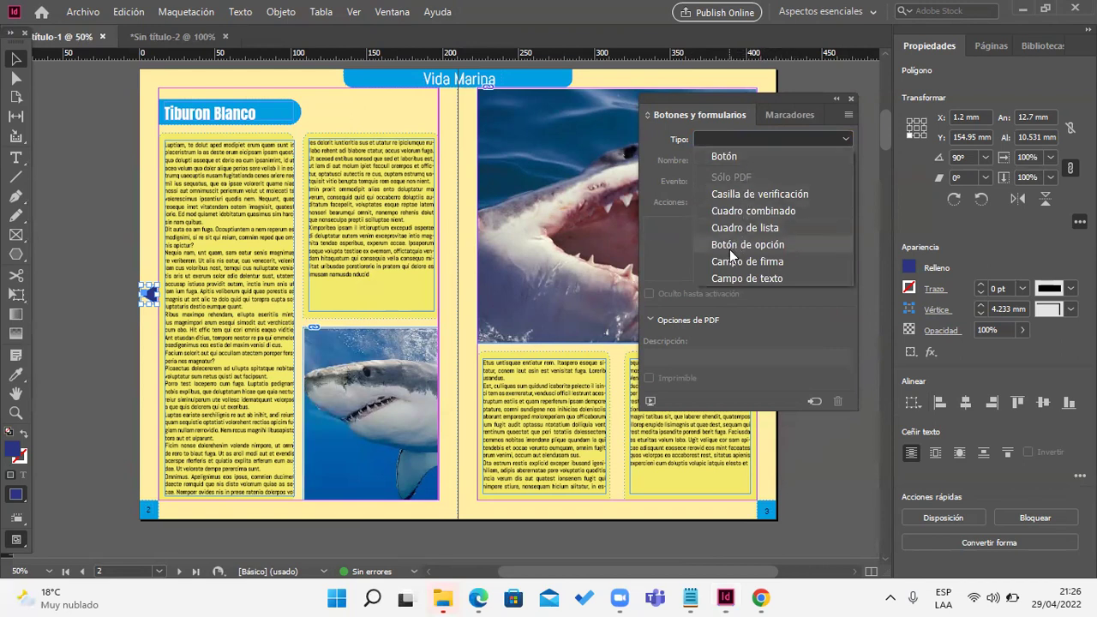
left_click(725, 158)
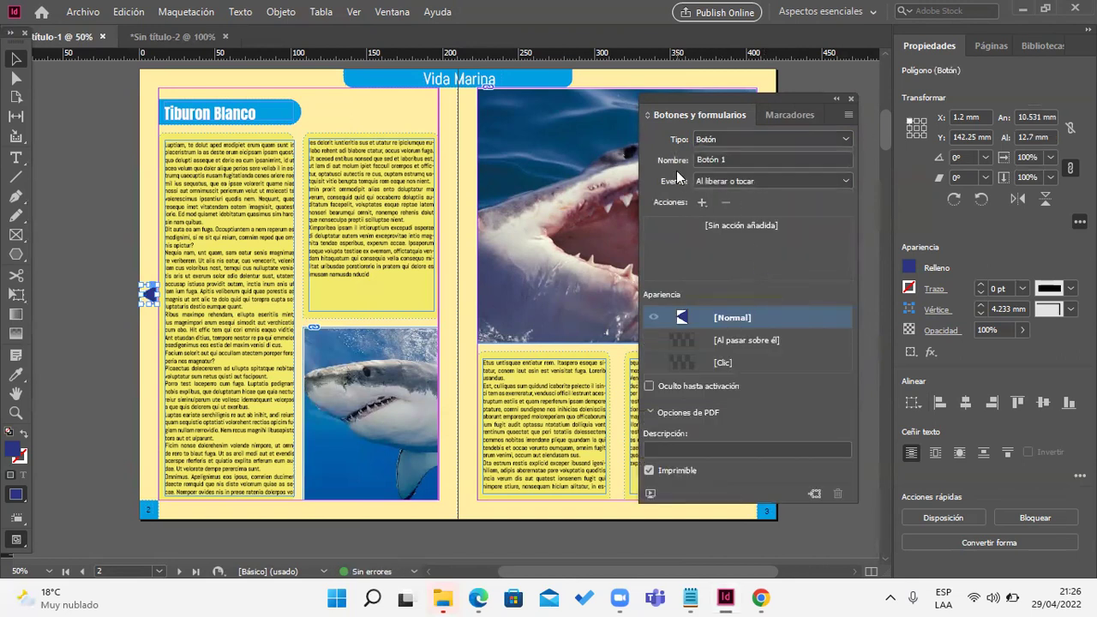
left_click_drag(733, 159, 660, 159)
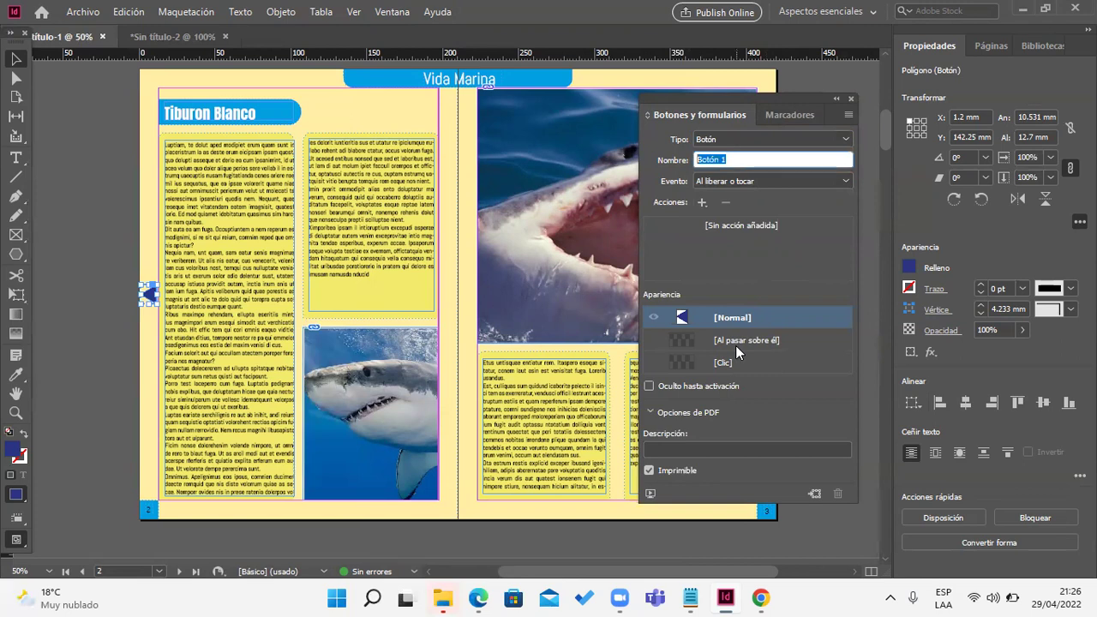
type("Primera pagina")
Step: Set the page 2 button's event to Al hacer clic and add the action Ir a página anterior
left_click(847, 180)
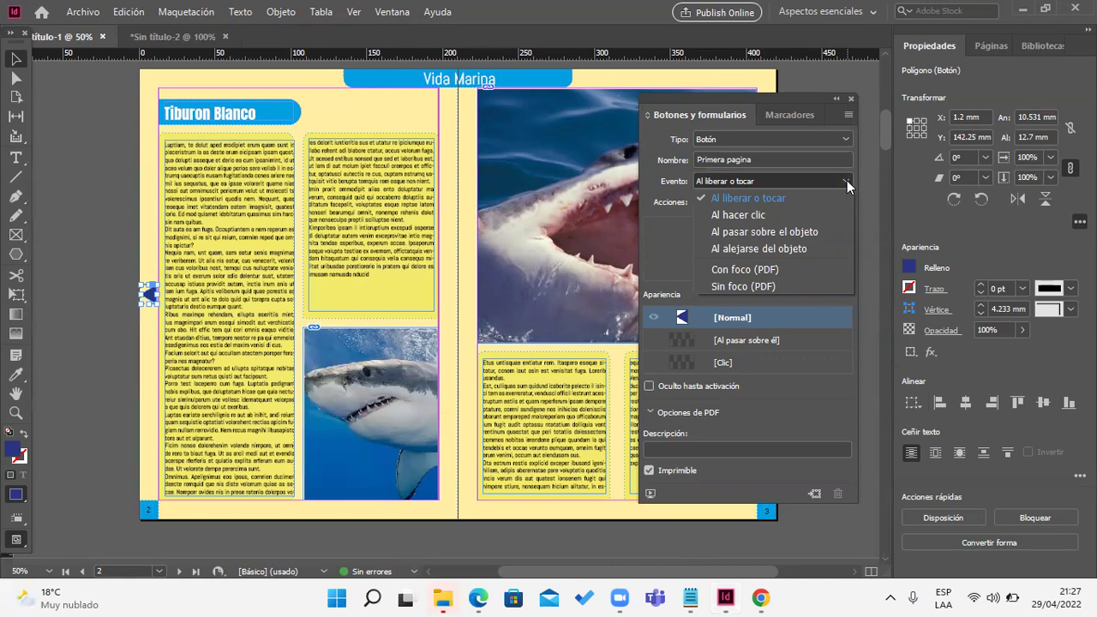
left_click(763, 215)
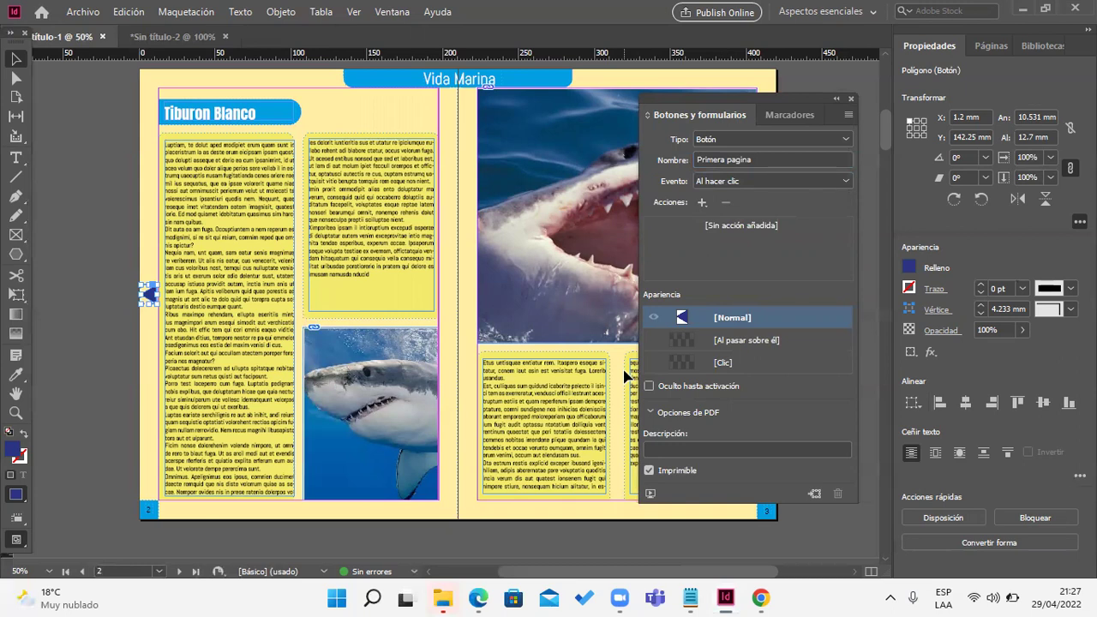
left_click(702, 202)
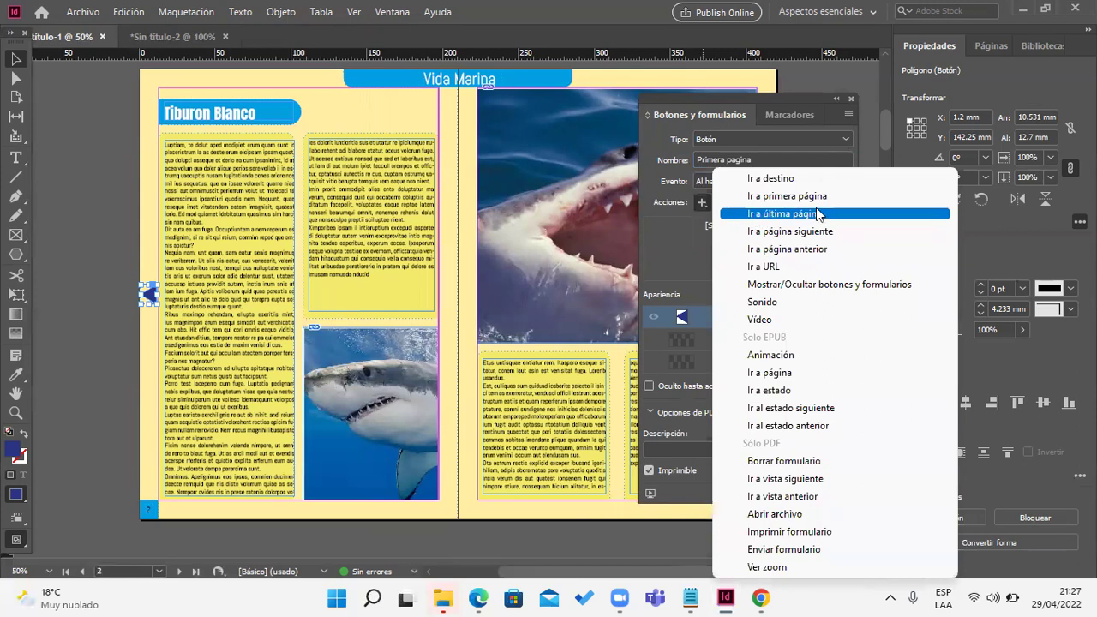
left_click(862, 248)
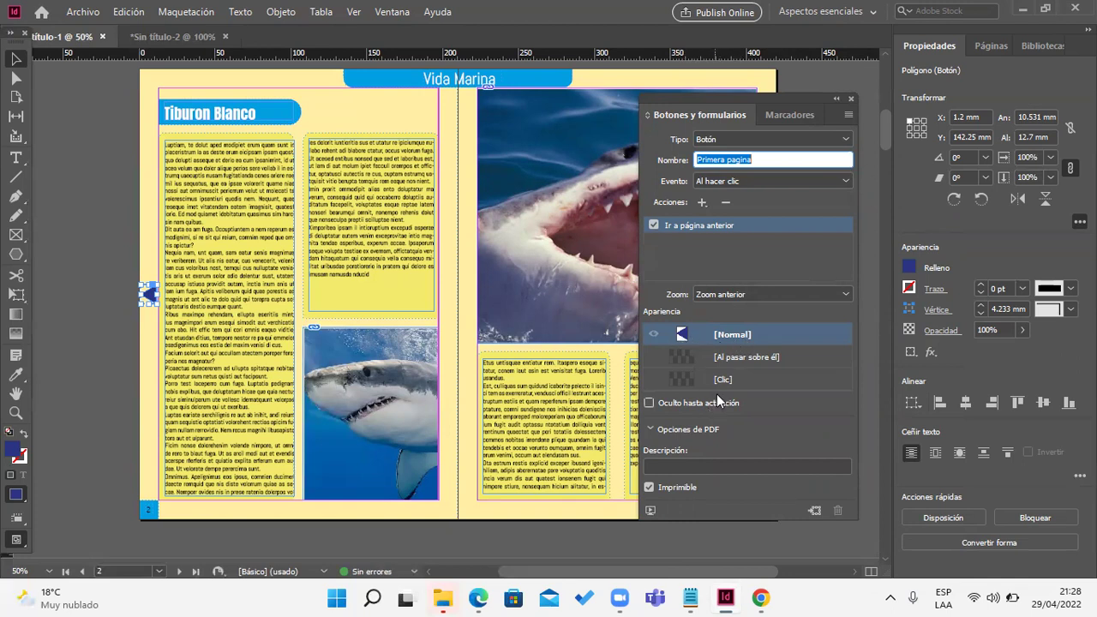
Step: Add an Al pasar sobre él appearance to the page 2 button, filled with the red C=15 M=100 Y=100 swatch
left_click(730, 362)
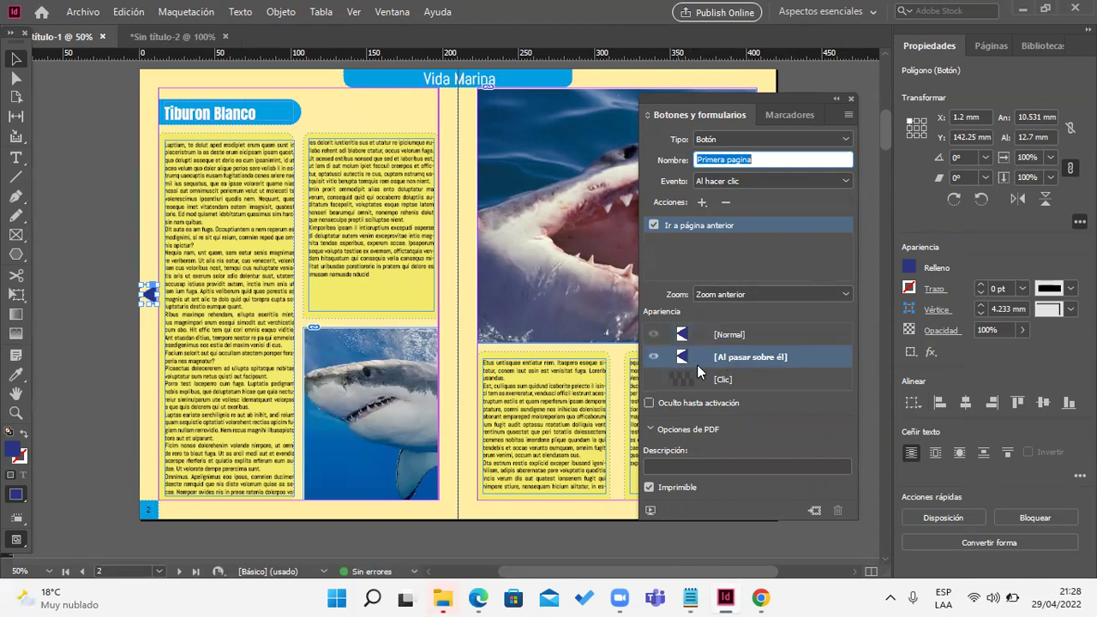
left_click(910, 267)
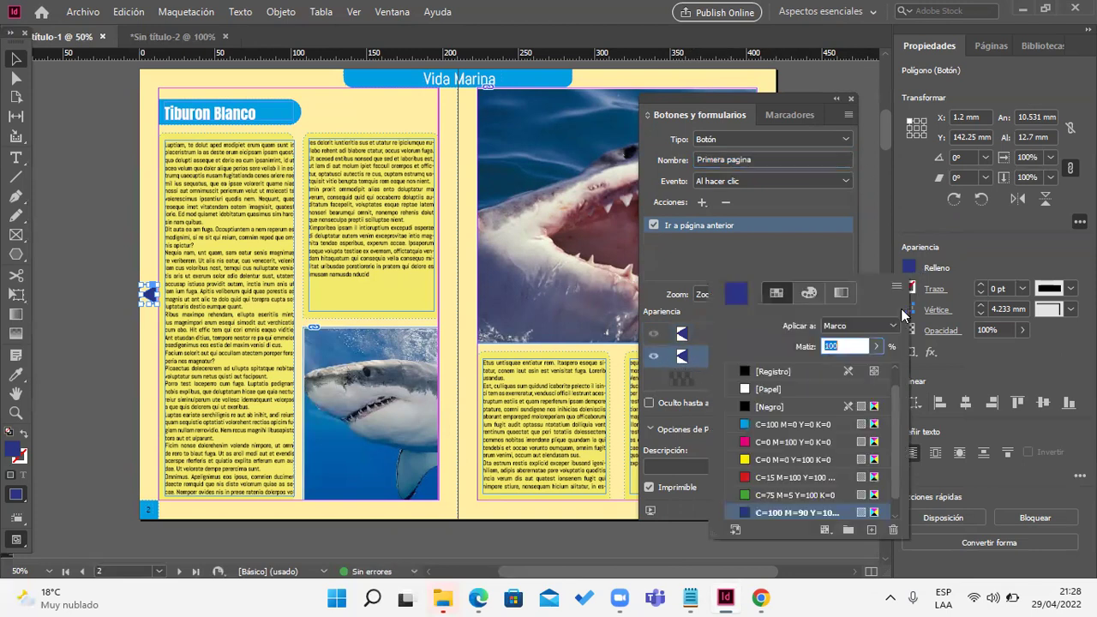
left_click(761, 477)
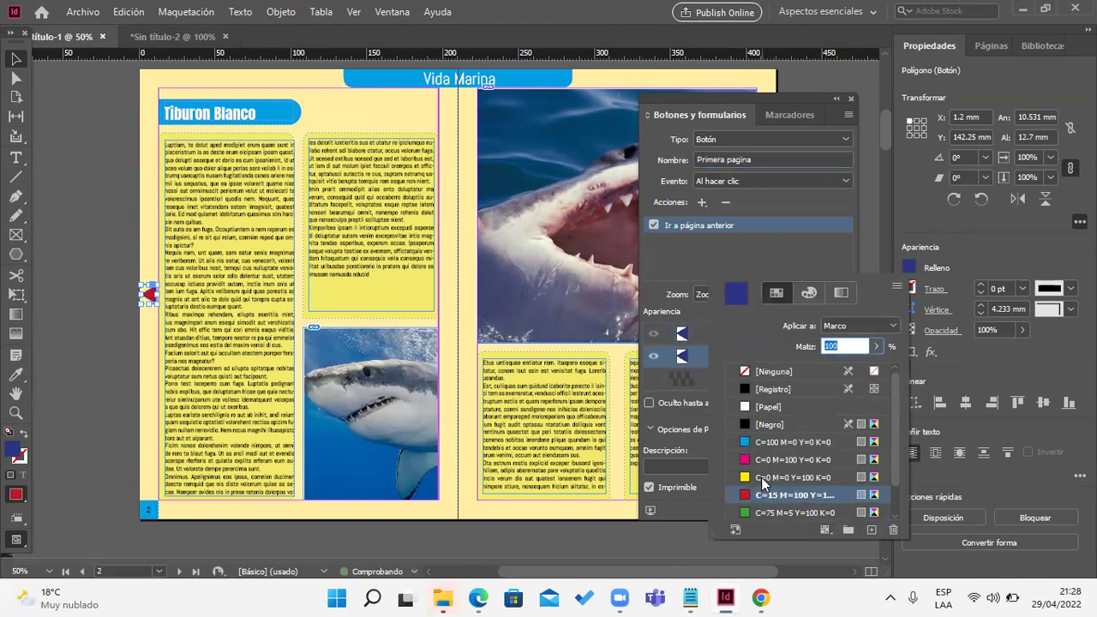
left_click(686, 384)
Step: Add a Clic appearance filled with [Papel] to the page 2 button, and return to its Normal appearance
left_click(725, 378)
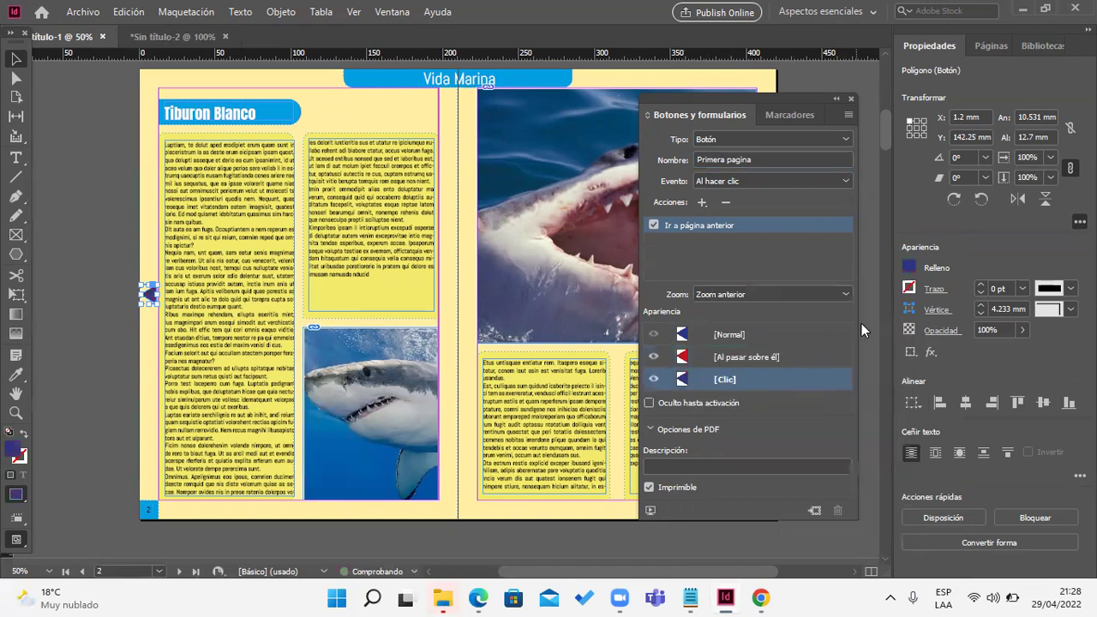
left_click(909, 269)
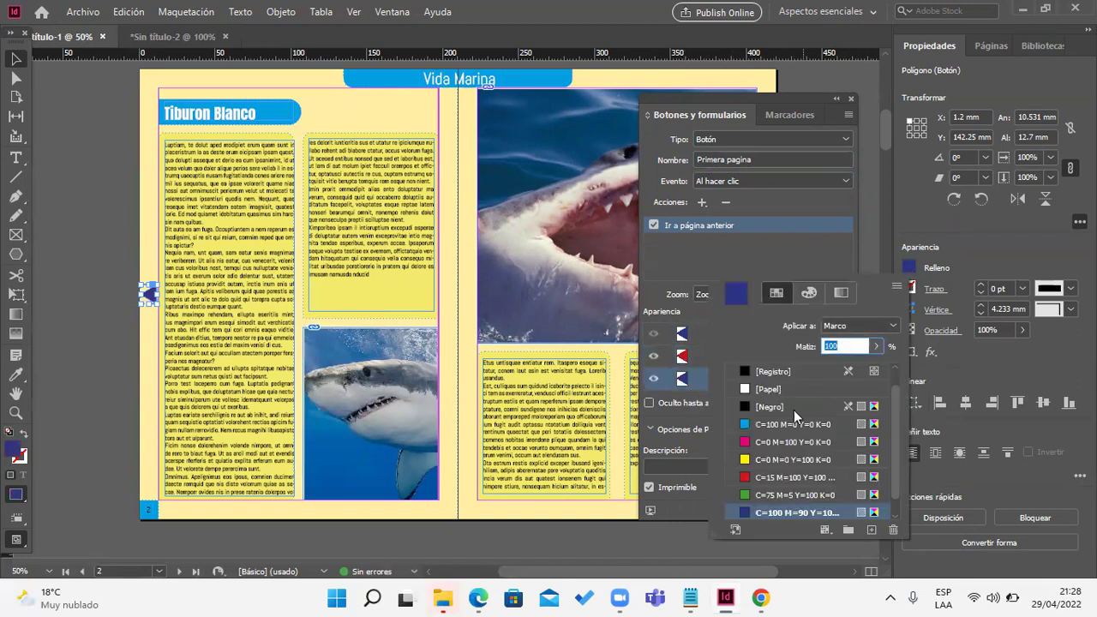
left_click(750, 390)
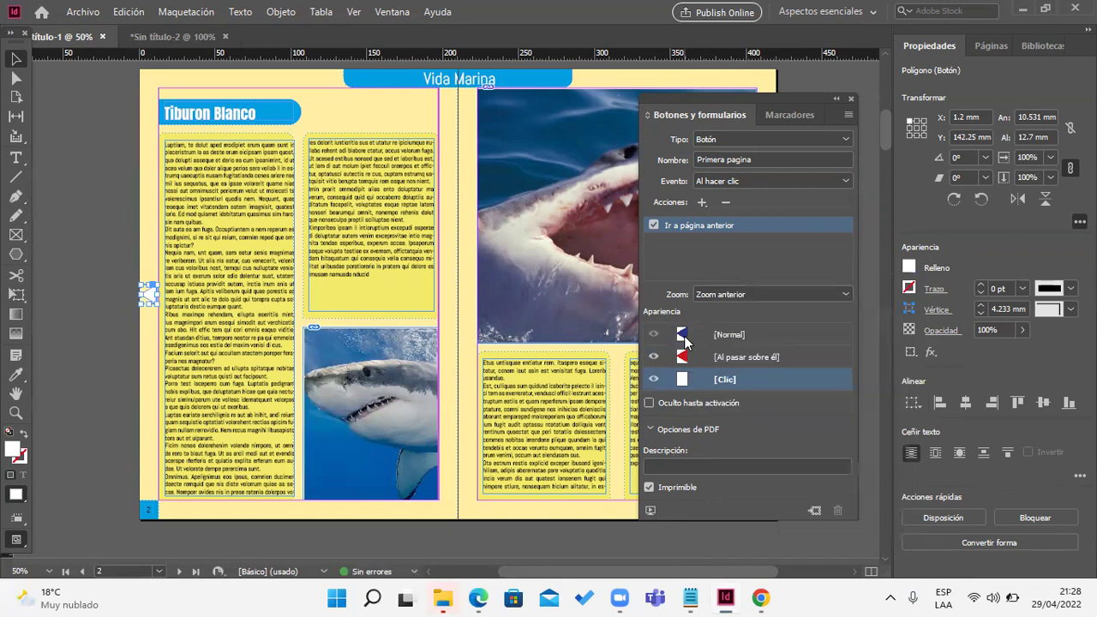
left_click(748, 338)
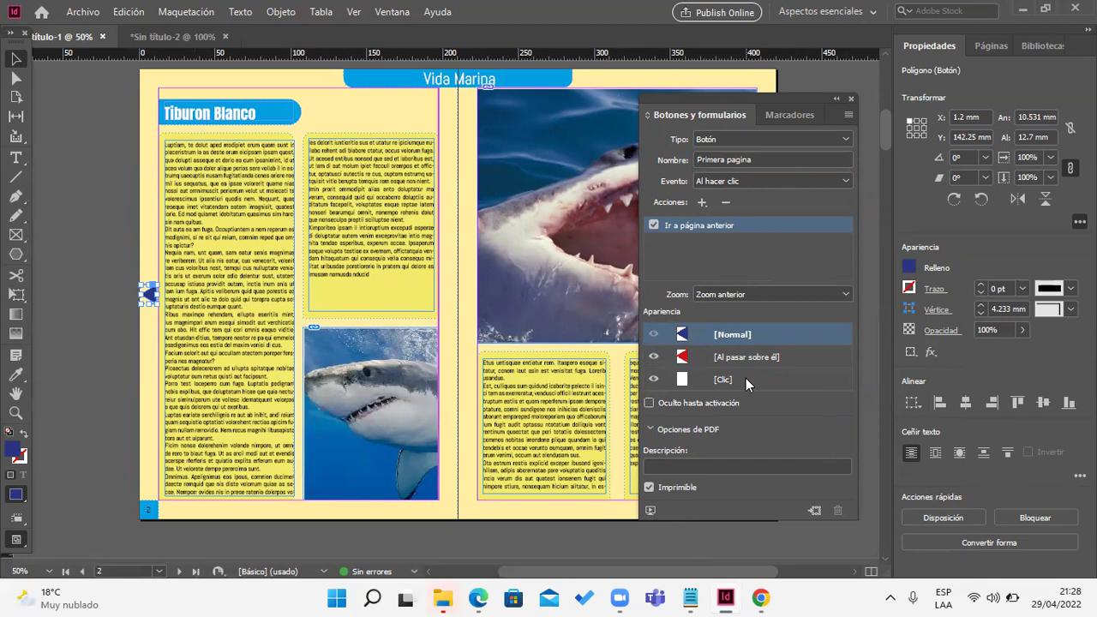
left_click(846, 139)
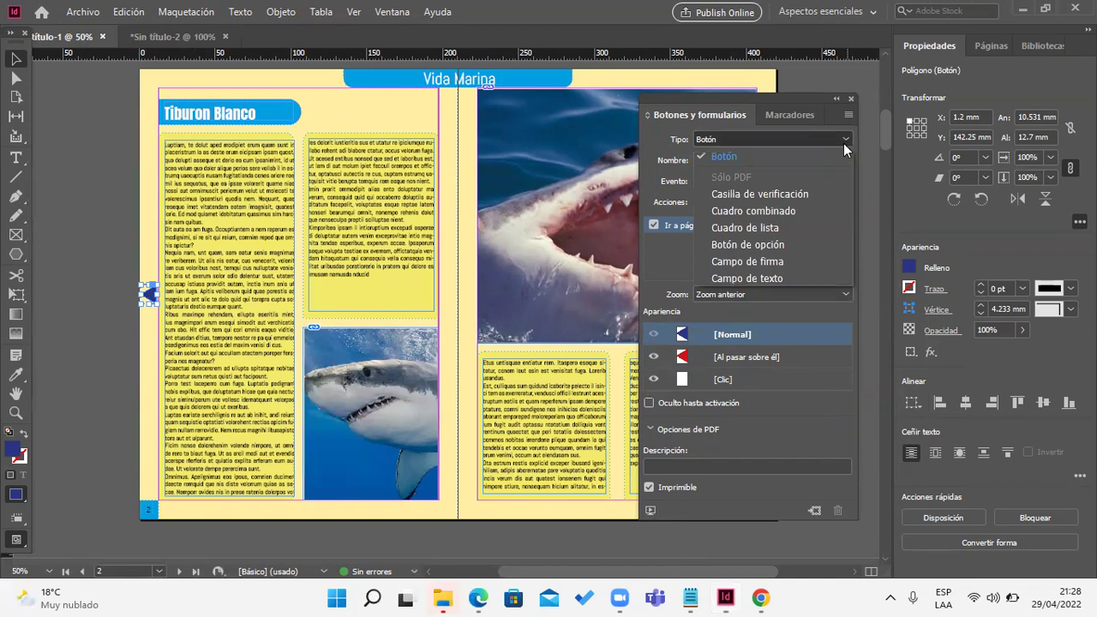
left_click(833, 151)
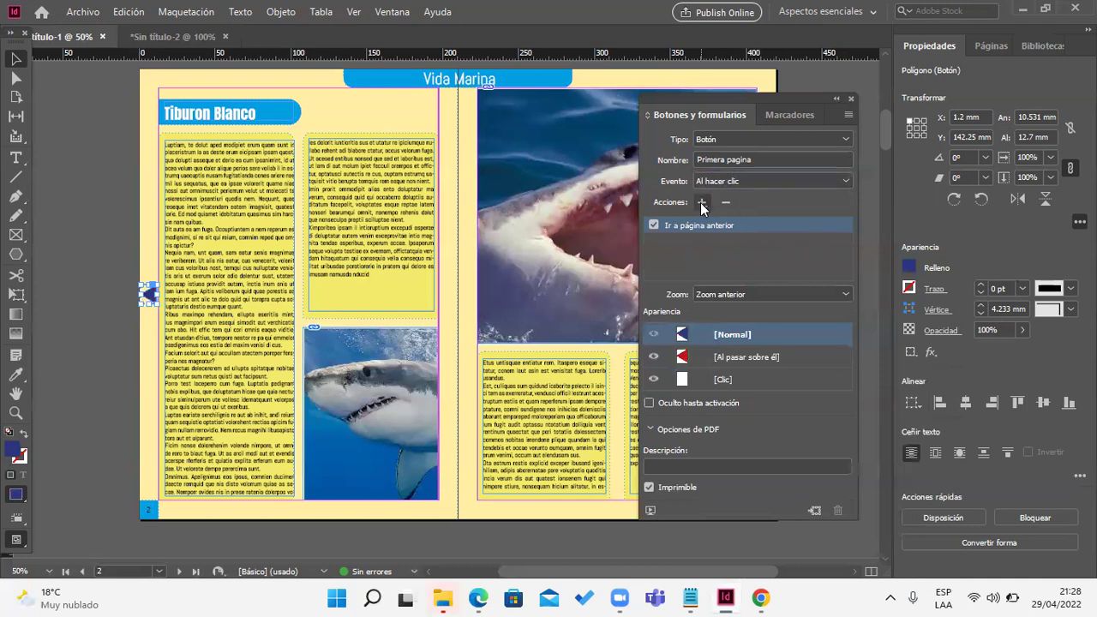
left_click(701, 202)
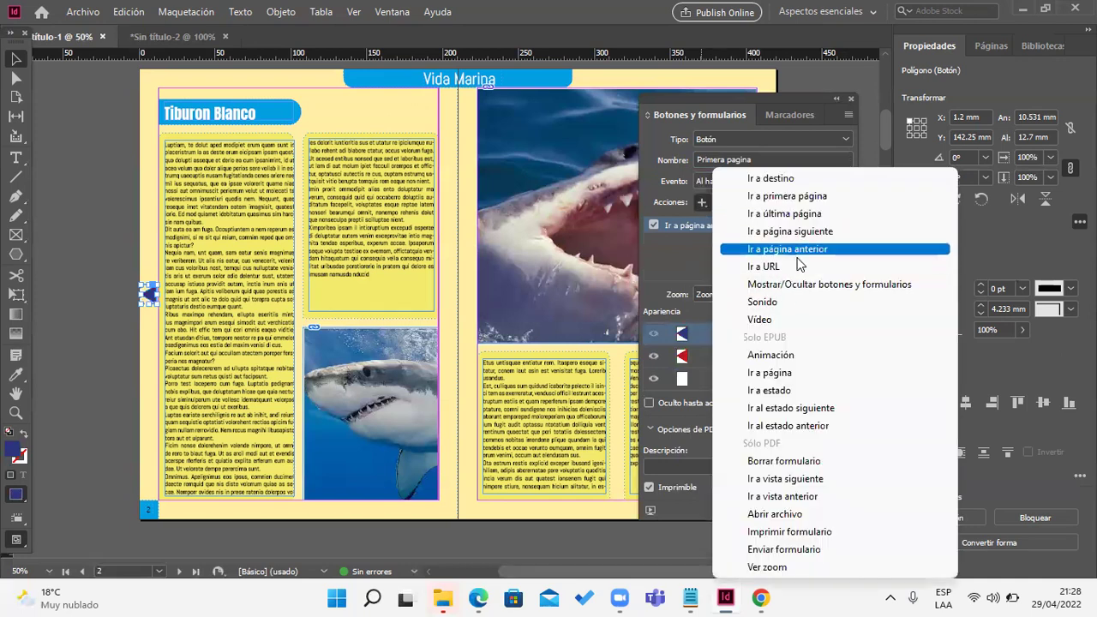
left_click(790, 101)
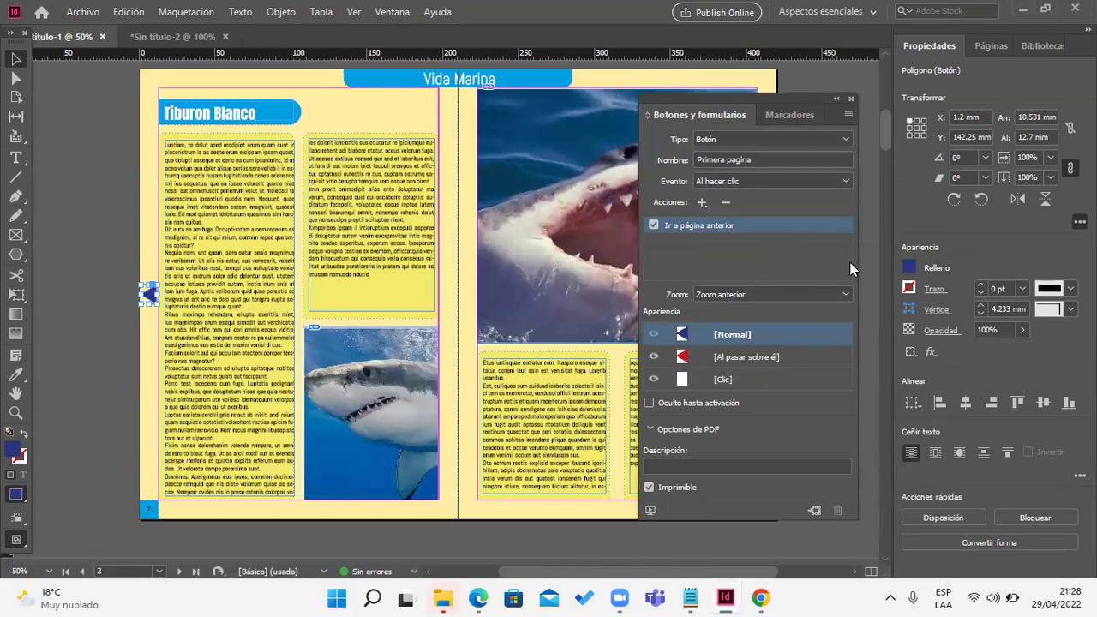
Step: Convert the arrow in page 3's outer margin to the Botón type and name it "Pagina siguiente"
left_click_drag(786, 99, 497, 96)
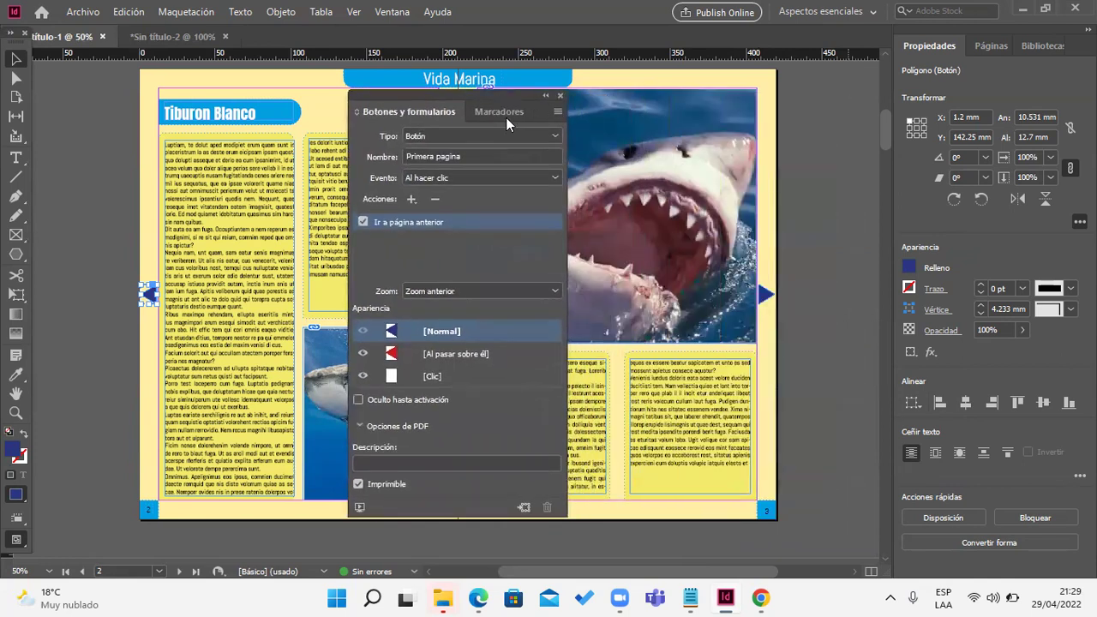
left_click(770, 298)
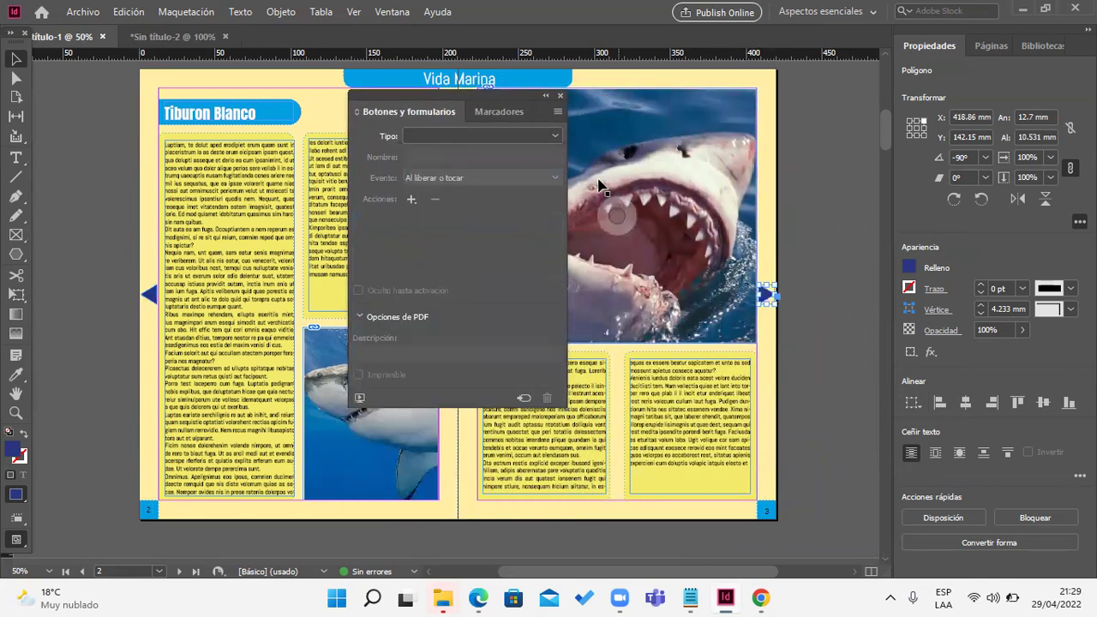
left_click(555, 135)
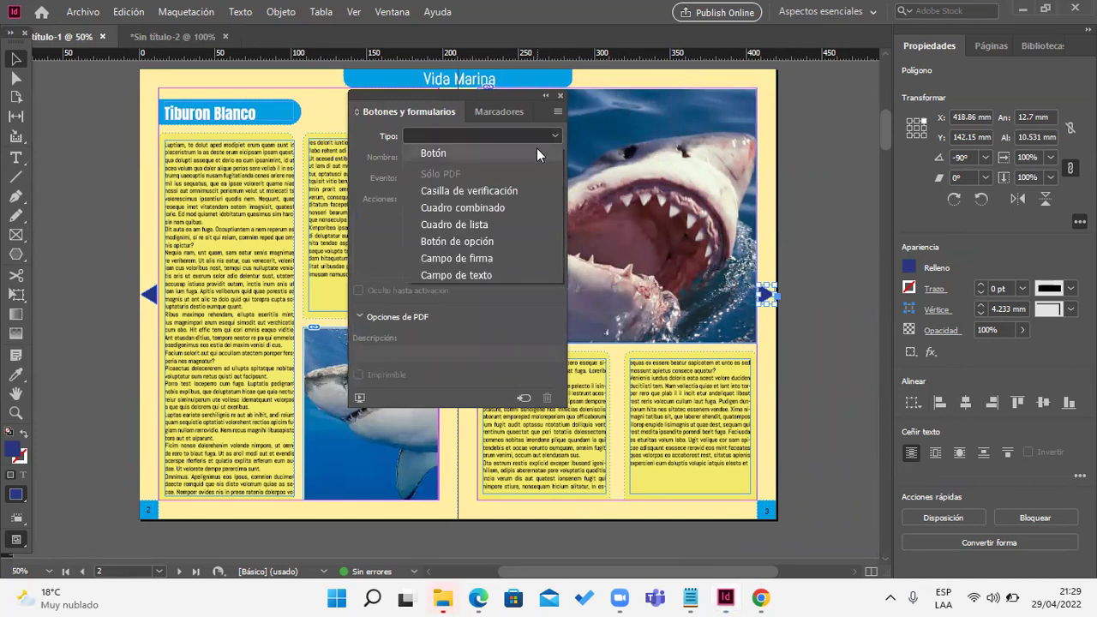
left_click(536, 153)
left_click(541, 152)
triple_click(540, 152)
type("P")
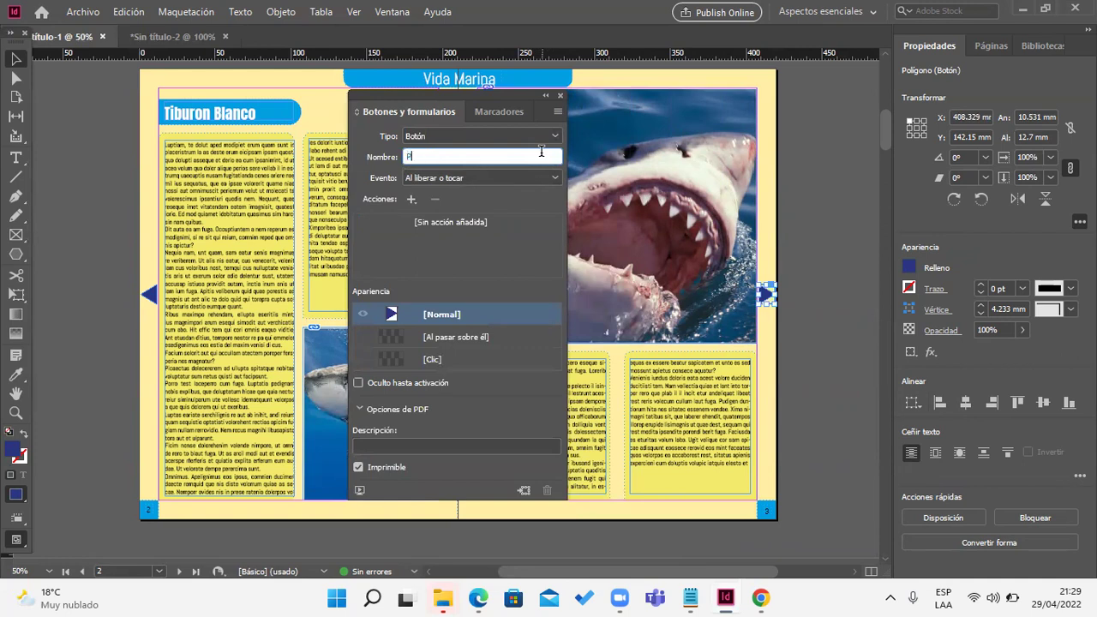
type("agina siguiente")
Step: Set the page 3 button's event to Al hacer clic and add the action Ir a página siguiente
left_click(551, 181)
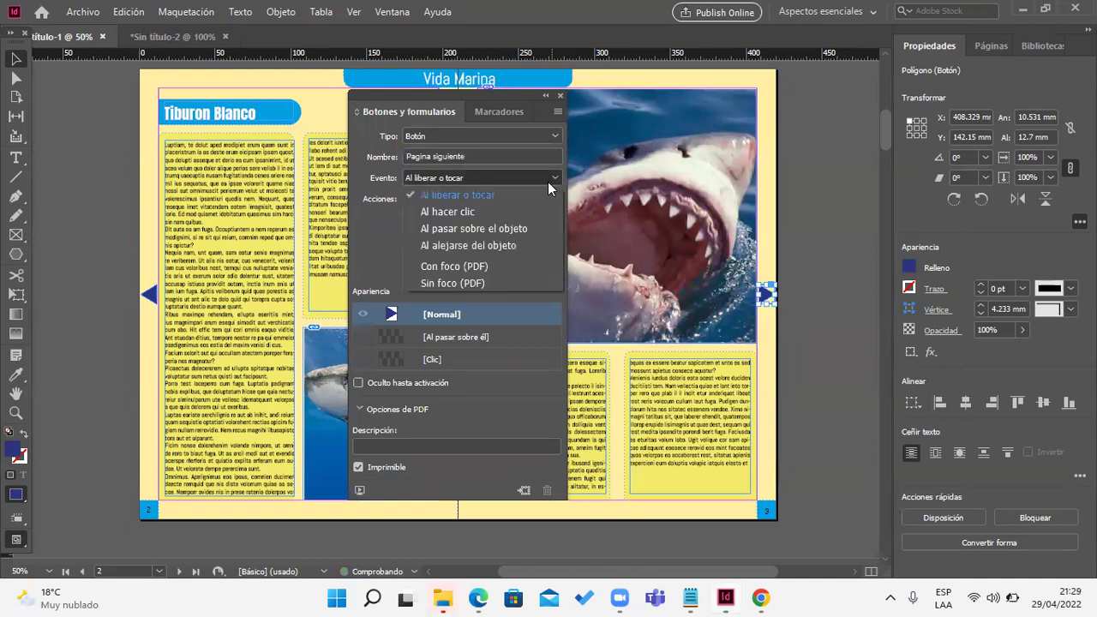
left_click(511, 213)
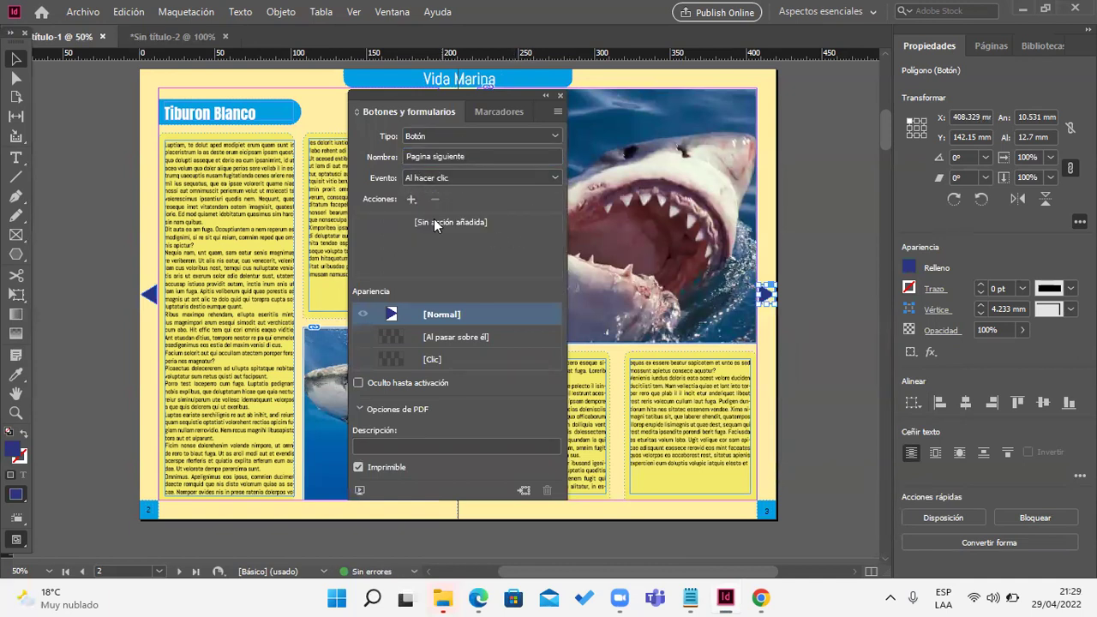
left_click(409, 199)
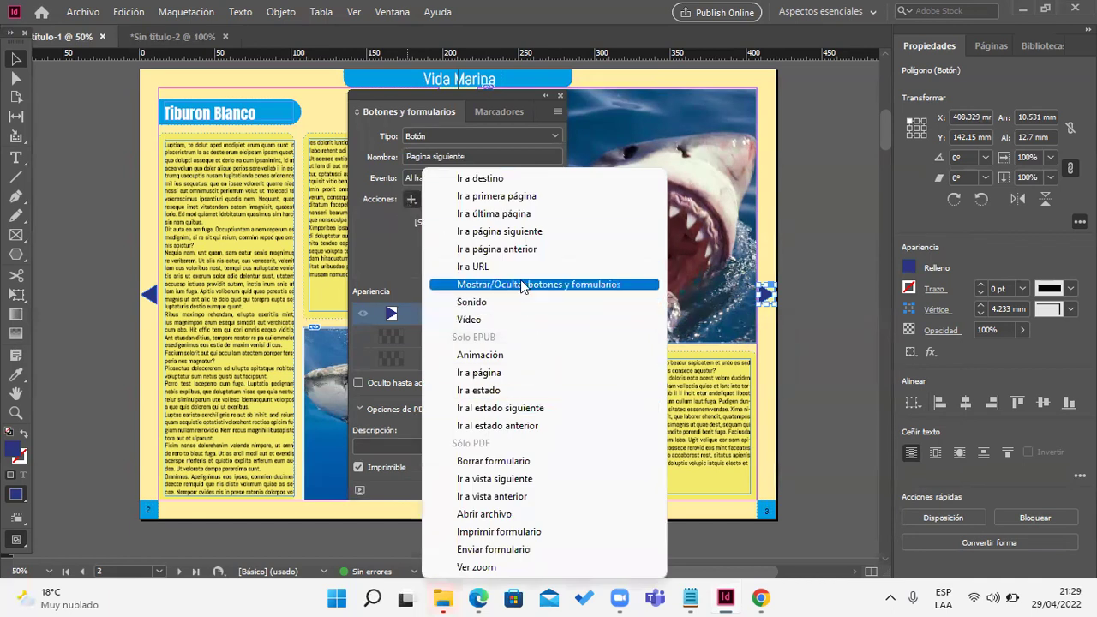
left_click(505, 231)
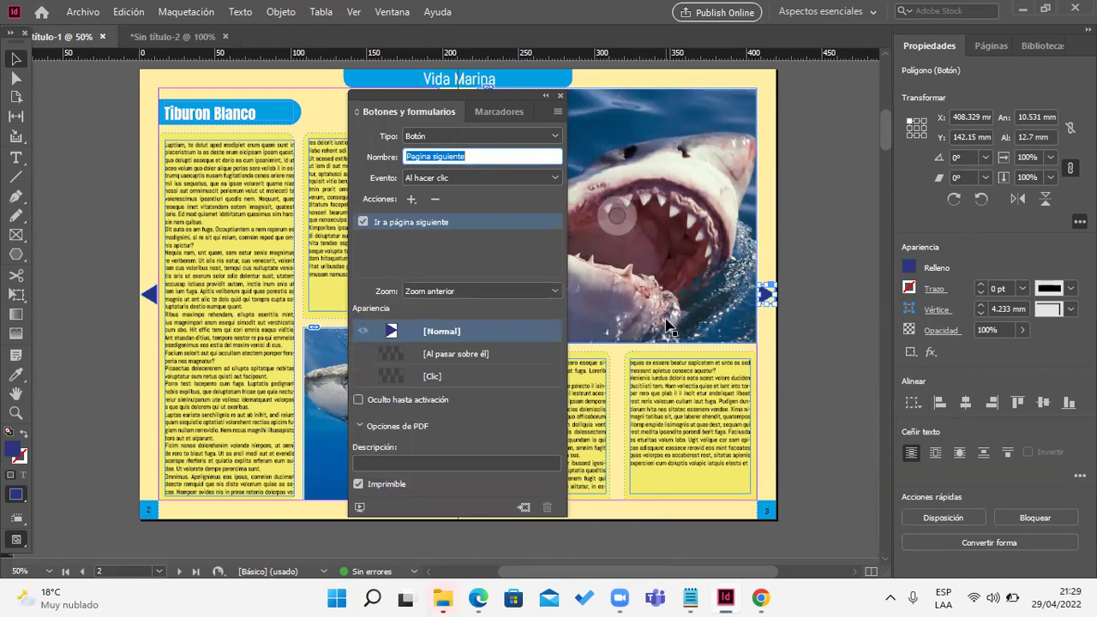
Step: Add an Al pasar sobre él appearance to the page 3 button, filled with the red C=15 M=100 Y=100 swatch
left_click(484, 361)
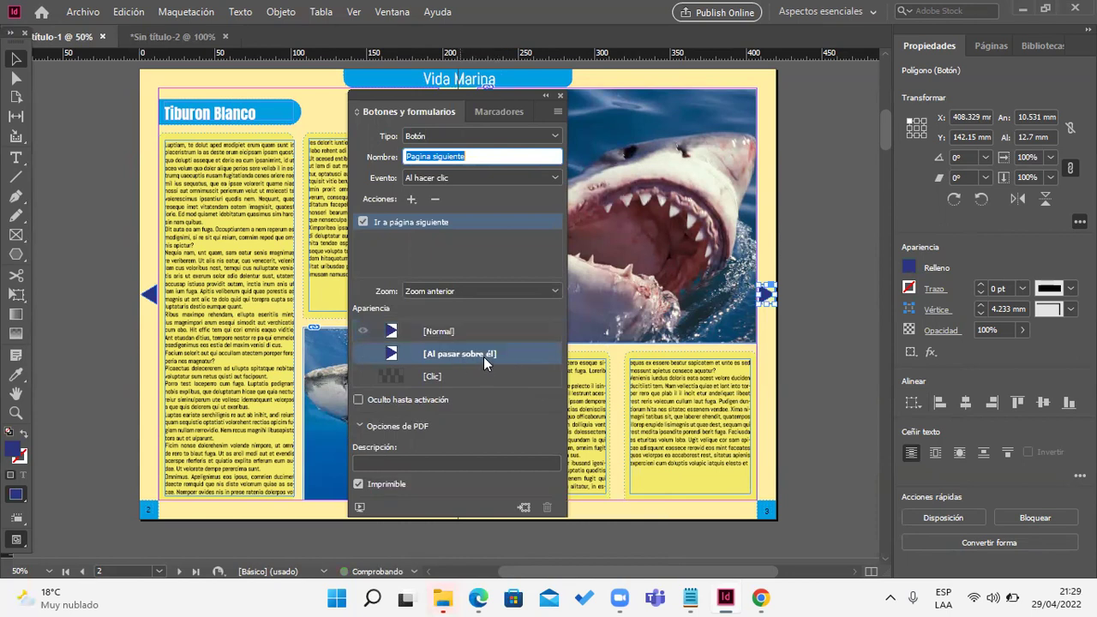
left_click(910, 268)
left_click(752, 480)
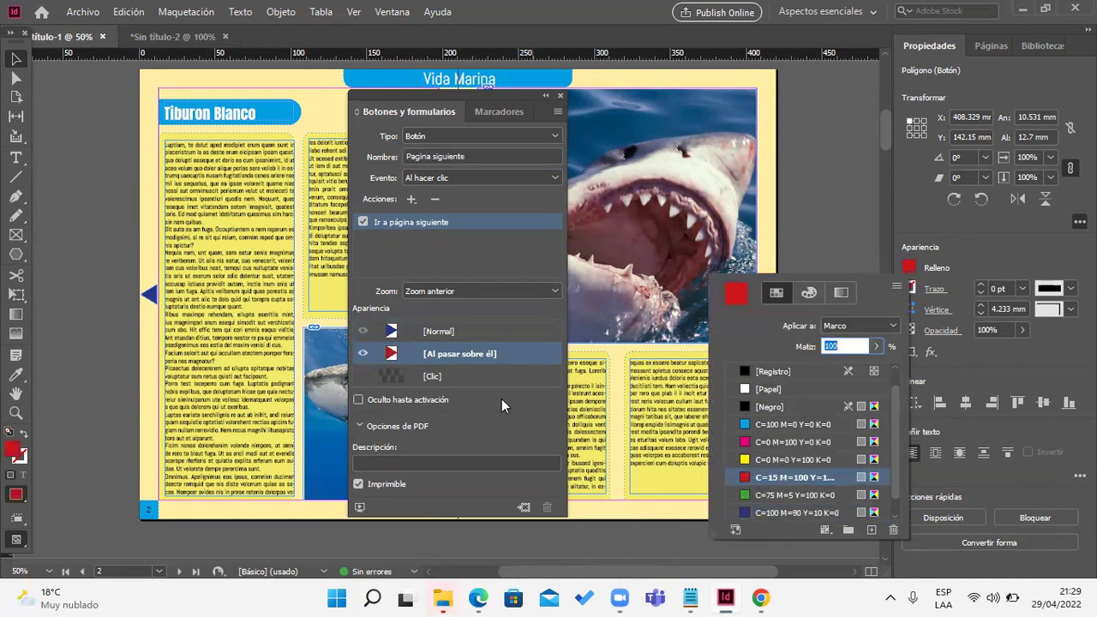
Step: Add a Clic appearance filled with [Papel] to the page 3 button, return to its Normal appearance and close the button settings
left_click(432, 380)
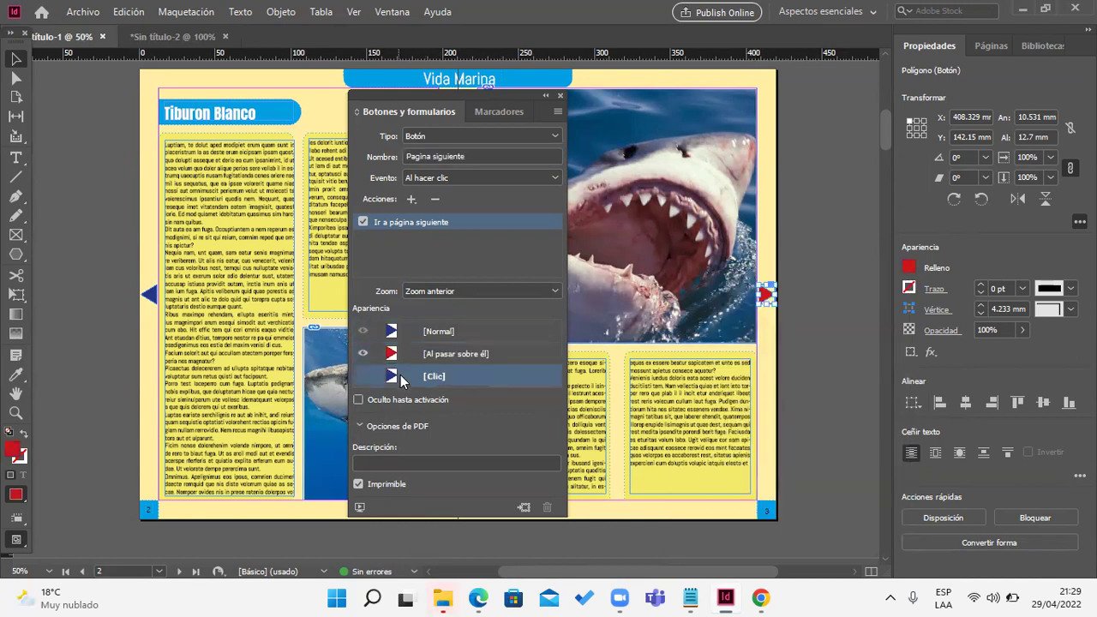
left_click(913, 268)
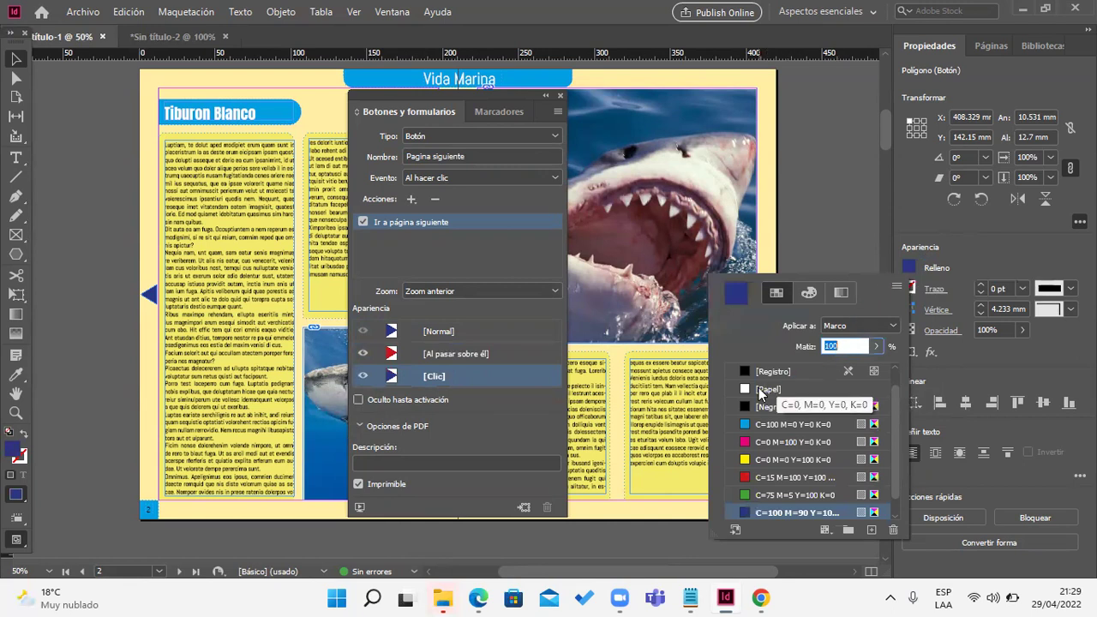
left_click(771, 389)
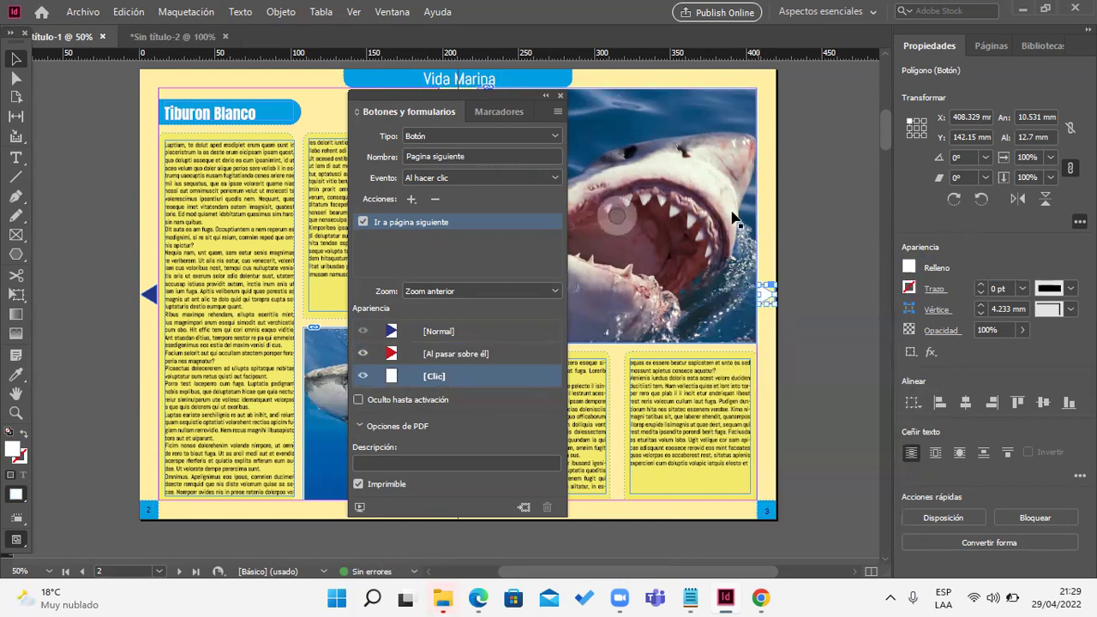
left_click(435, 341)
left_click(560, 95)
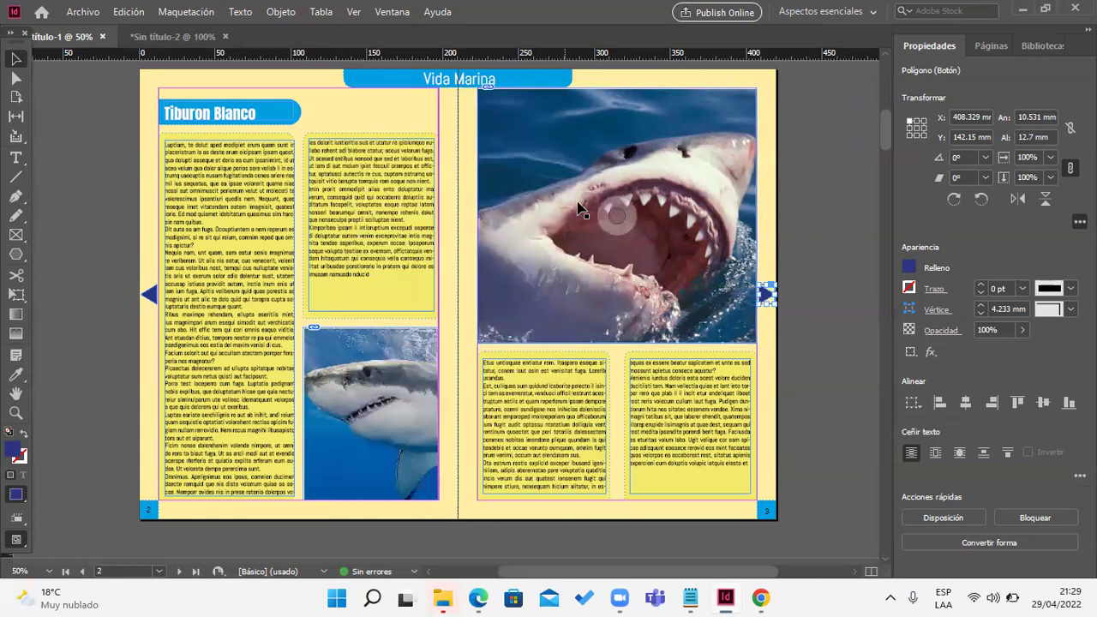
Step: Copy the page 2 arrow button to page 4's outer margin, at about X 1.4 mm and Y 130.4 mm
scroll(296, 343, "down", 1)
key("ctrl+minus")
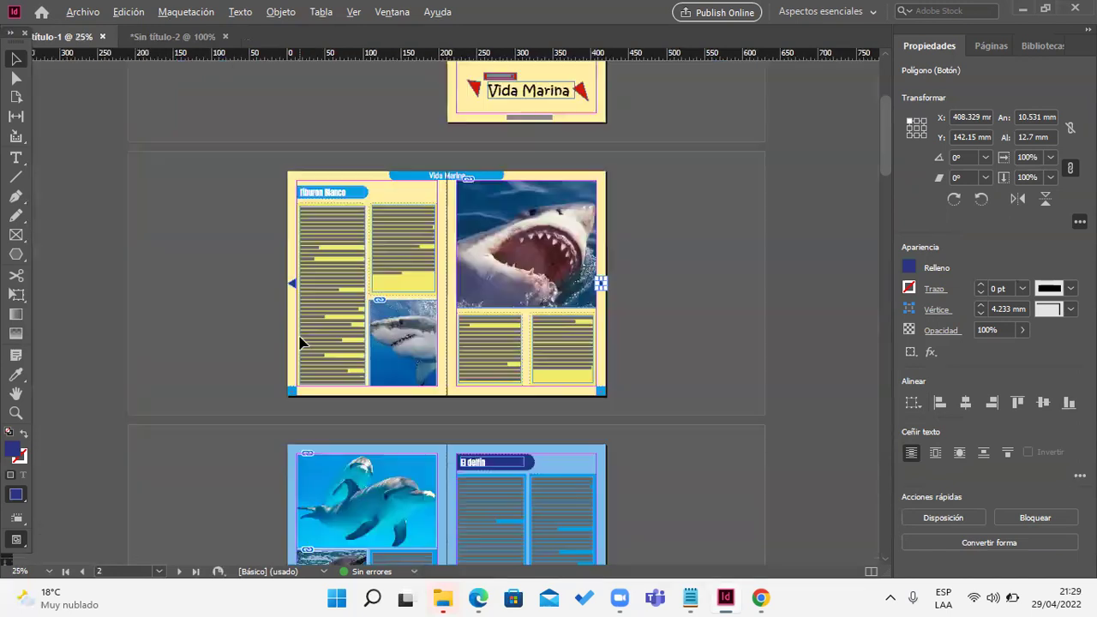
key("ctrl+plus")
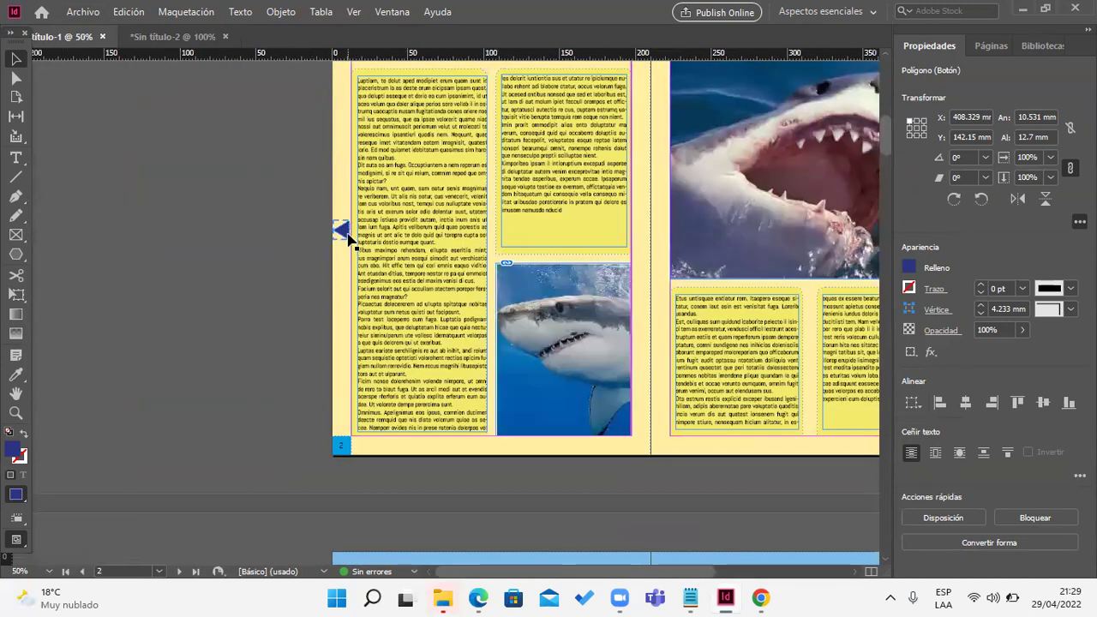
left_click_drag(349, 240, 343, 502)
scroll(389, 478, "down", 3)
scroll(404, 465, "up", 2)
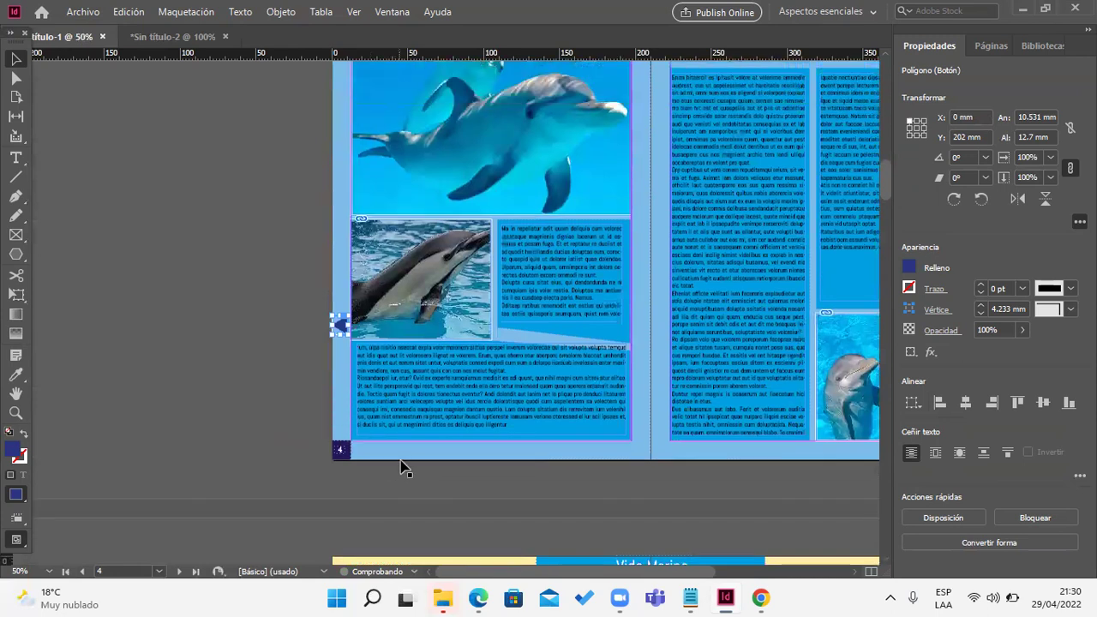
left_click_drag(343, 375, 345, 261)
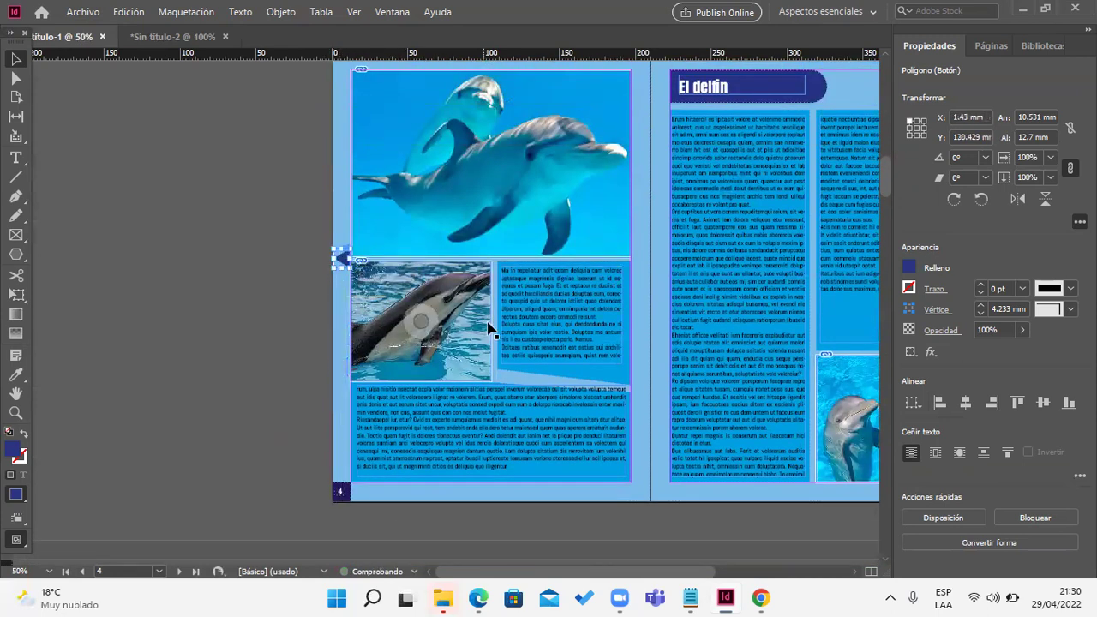
Step: Nudge the page 4 arrow button down to about Y 136.9 mm and deselect it
scroll(617, 368, "up", 2)
scroll(674, 362, "down", 3)
scroll(632, 363, "up", 2)
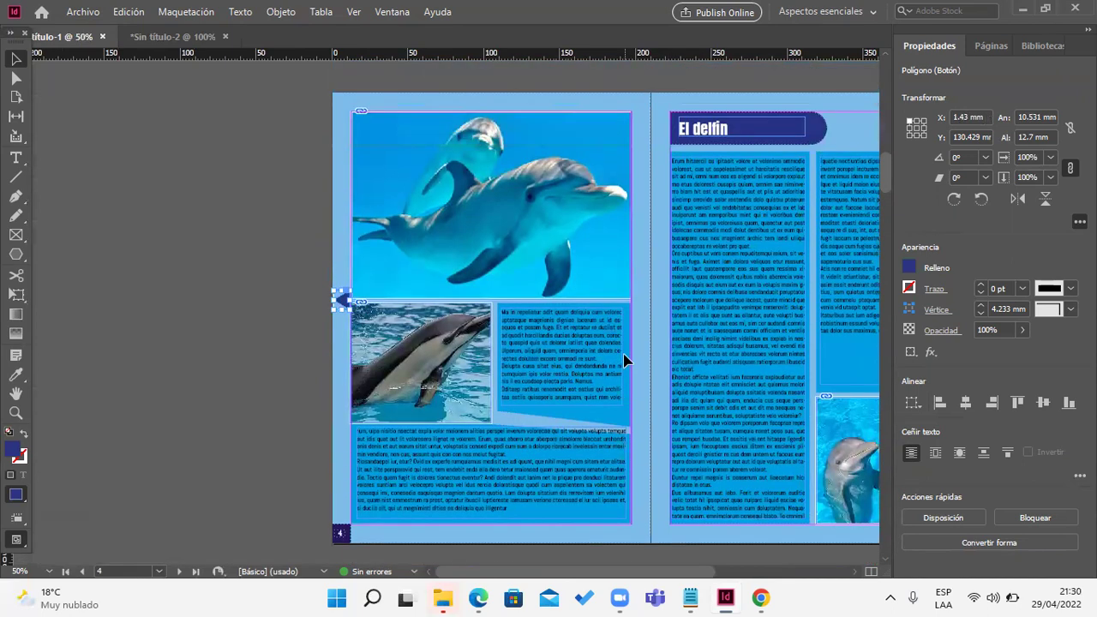
key("Down")
key("Down")
key("Down")
key("Down")
key("Down")
key("Down")
key("Down")
key("Down")
key("Down")
key("Down")
key("Down")
key("Down")
key("Down")
key("Down")
key("Down")
key("Down")
key("Down")
key("Down")
key("Down")
key("Down")
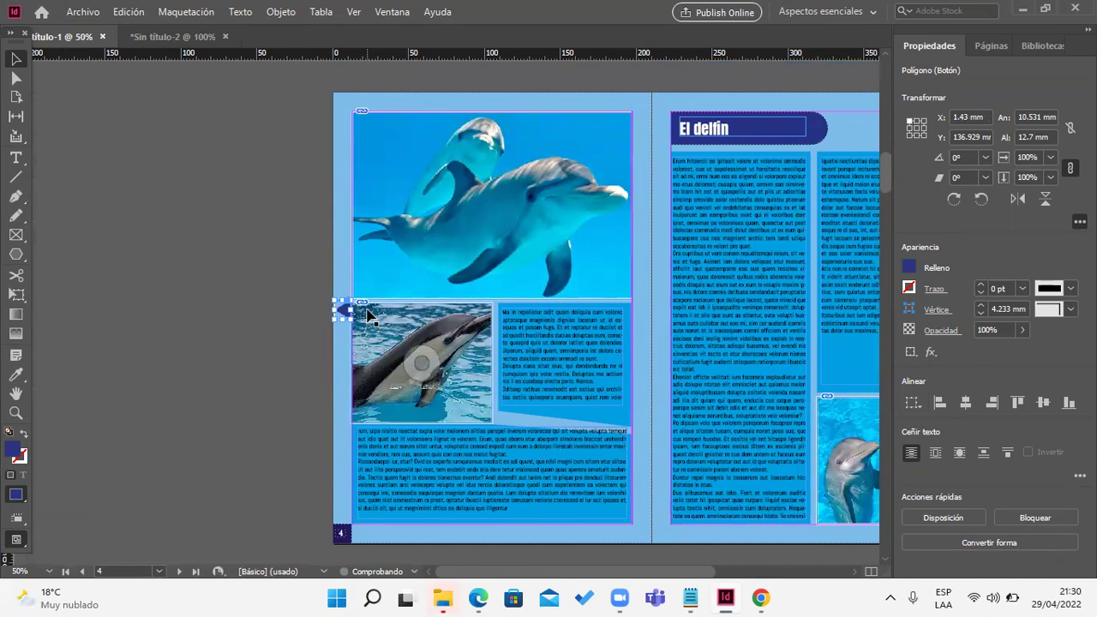
left_click(235, 326)
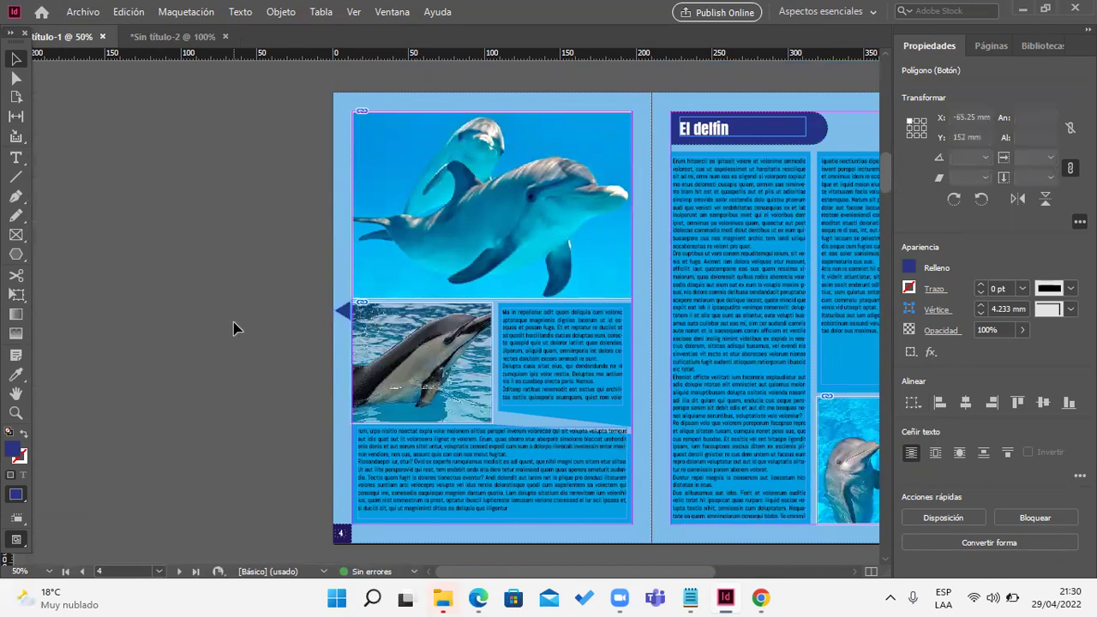
Step: Copy the page 3 arrow button to page 5's outer margin, at about X 407.3 mm and Y 143.8 mm
scroll(746, 279, "right", 5)
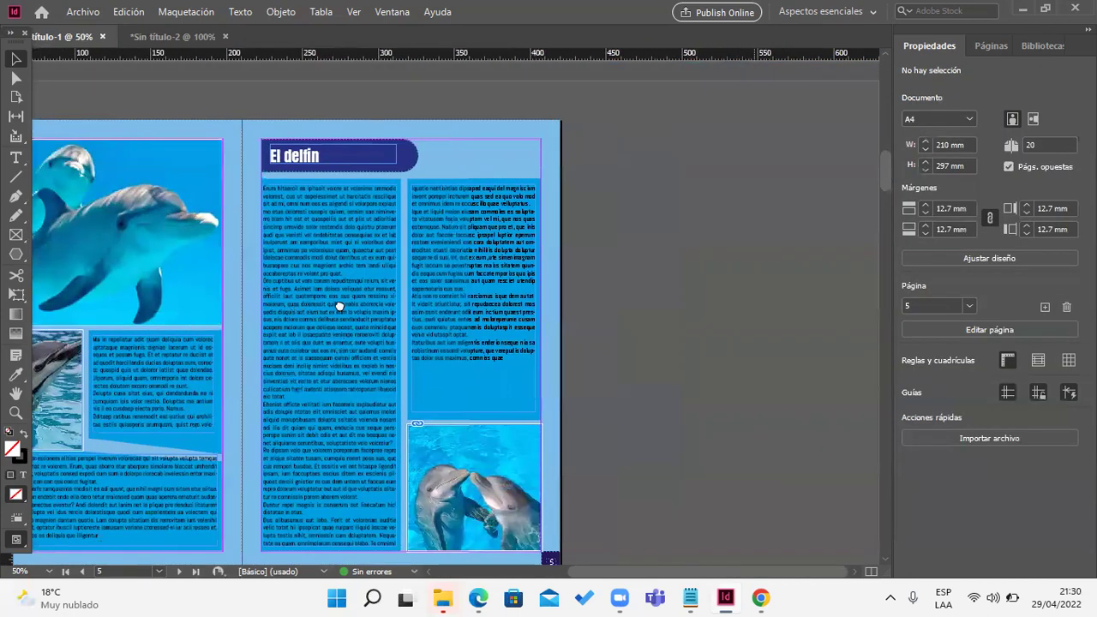
scroll(338, 306, "left", 2)
scroll(568, 314, "up", 4)
scroll(628, 288, "up", 3)
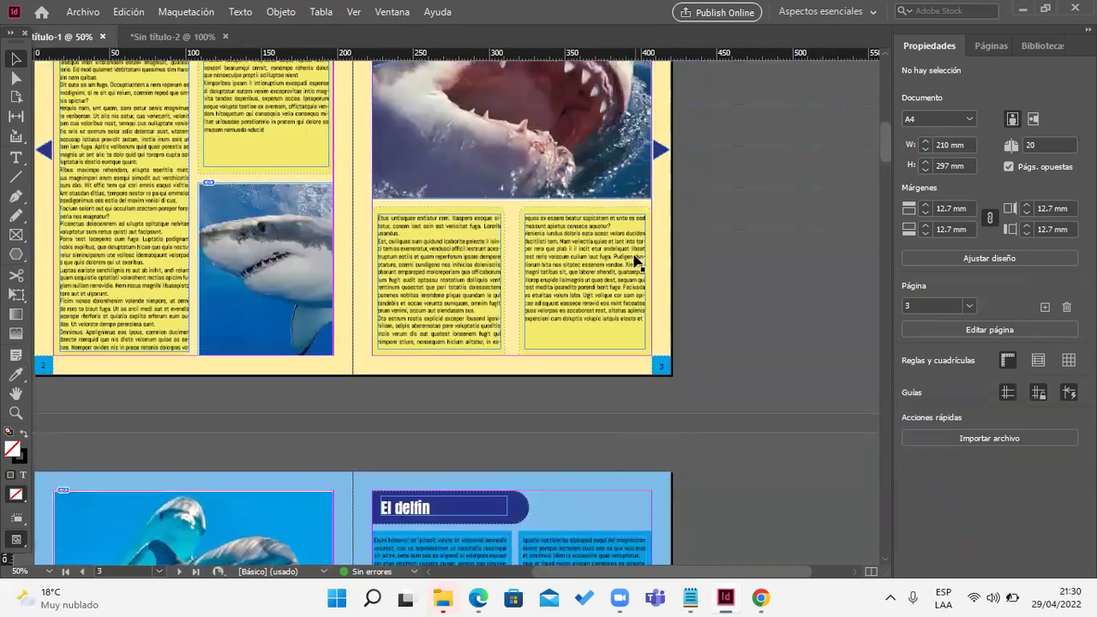
left_click(660, 155)
left_click_drag(664, 158, 665, 506)
scroll(733, 436, "down", 3)
scroll(733, 436, "down", 4)
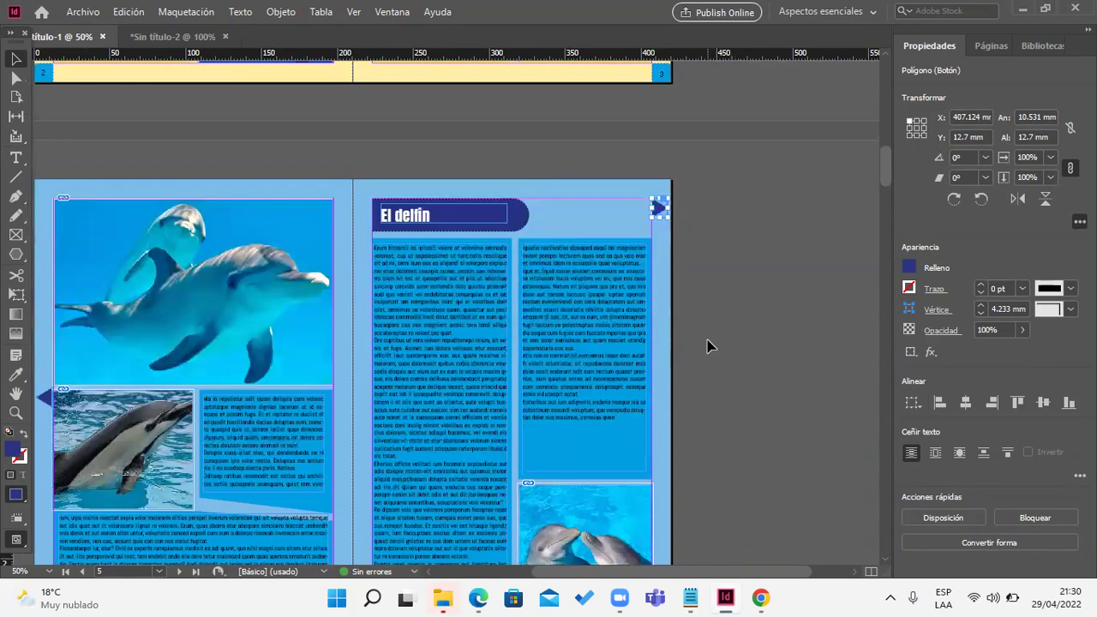
left_click_drag(658, 127, 663, 328)
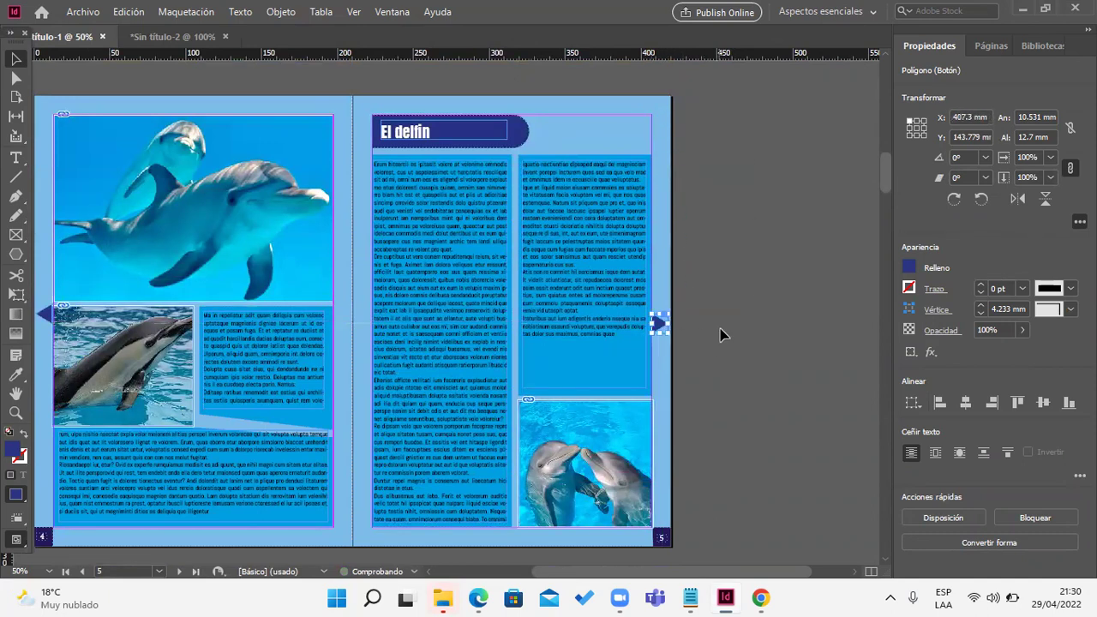
Step: Nudge the page 5 arrow button outward to X 408.3 mm
left_click(723, 340)
left_click(666, 326)
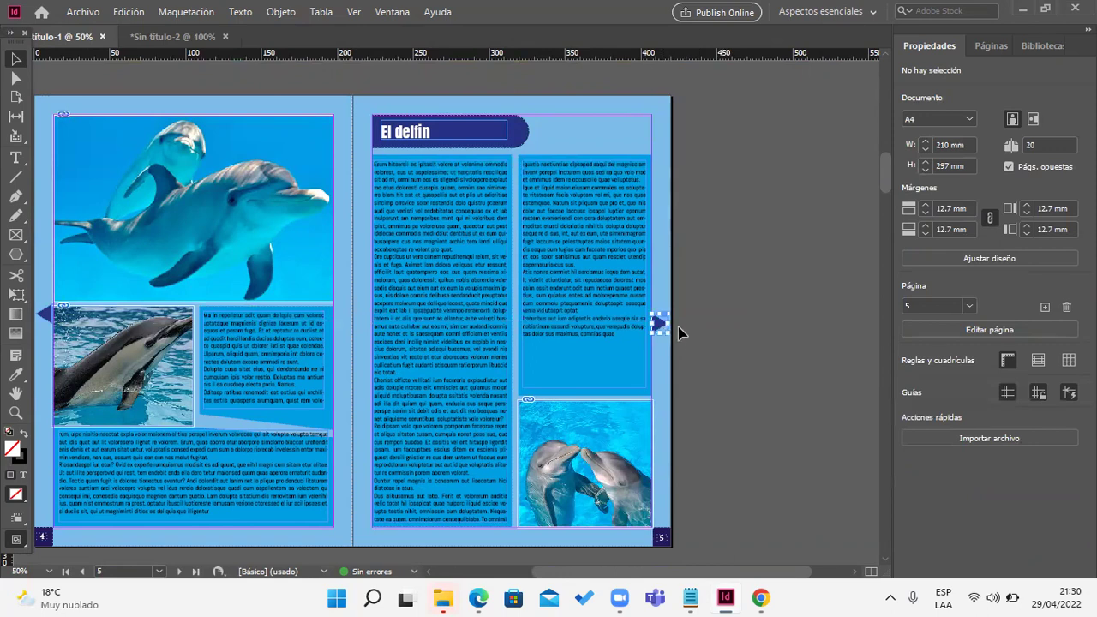
key("Right")
key("Right")
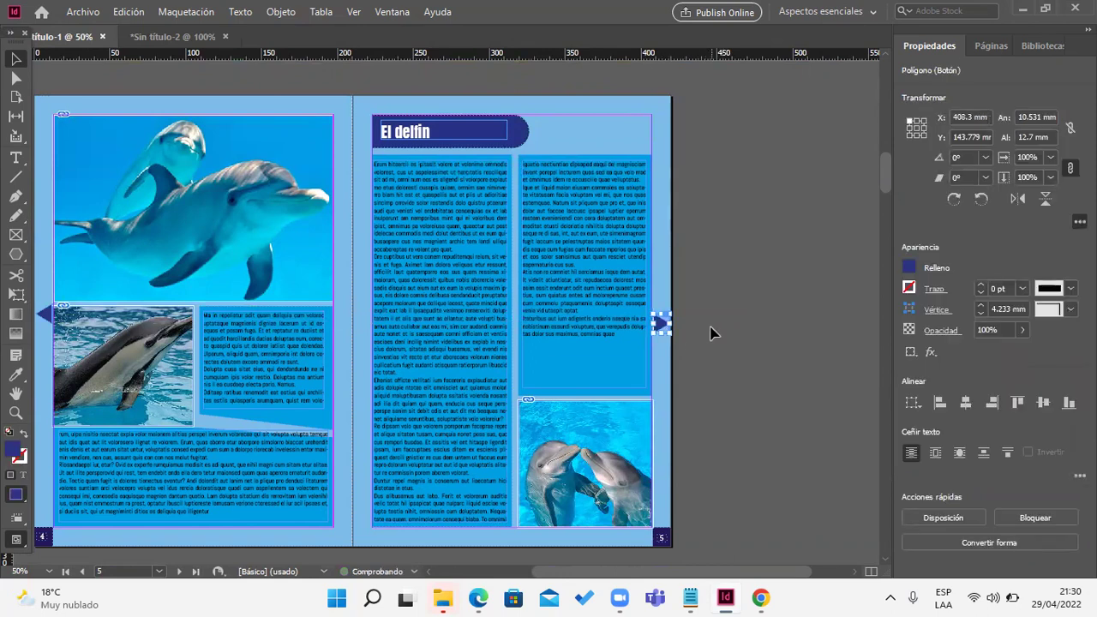
Step: Move the page 4 arrow button slightly down to line it up with the page 5 arrow
left_click(729, 346)
key("ctrl+minus")
key("ctrl+minus")
key("ctrl+minus")
key("ctrl+minus")
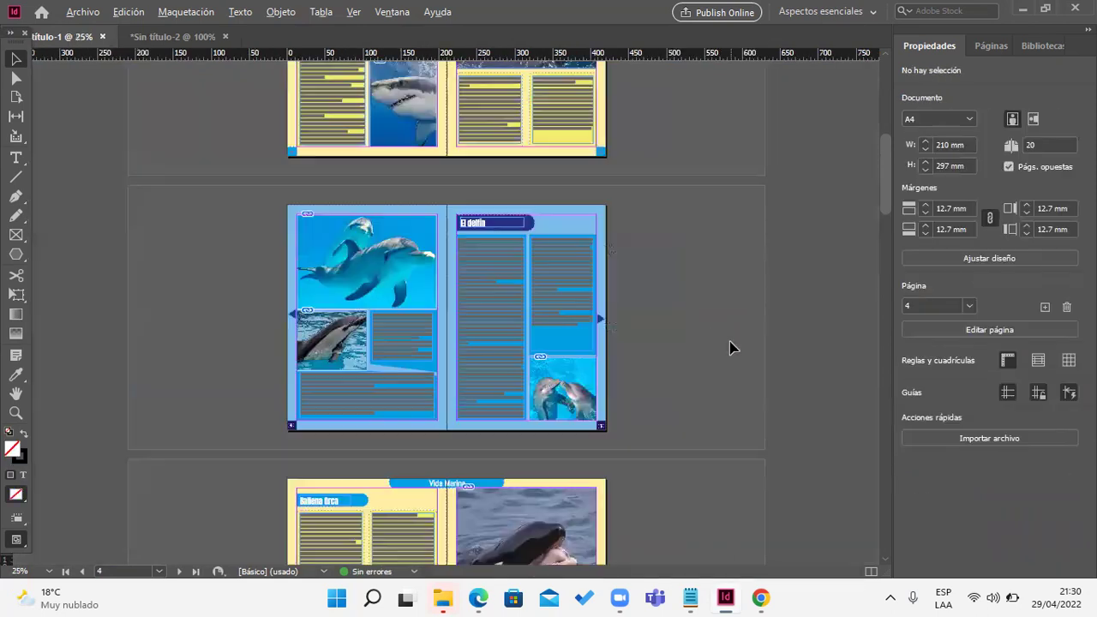
key("ctrl+plus")
key("ctrl+plus")
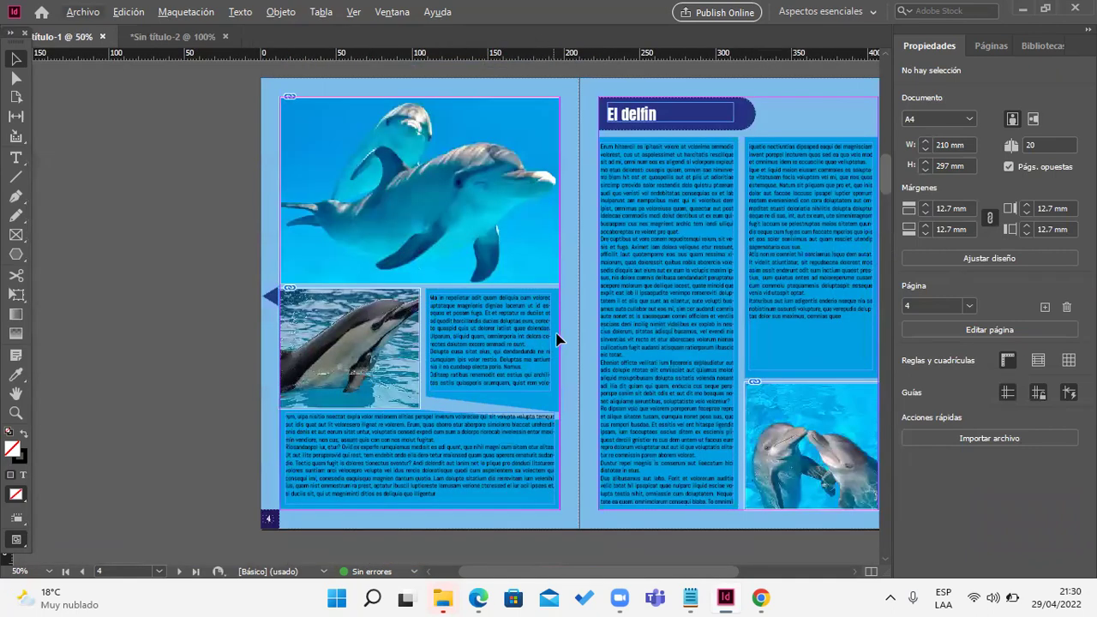
scroll(610, 343, "right", 2)
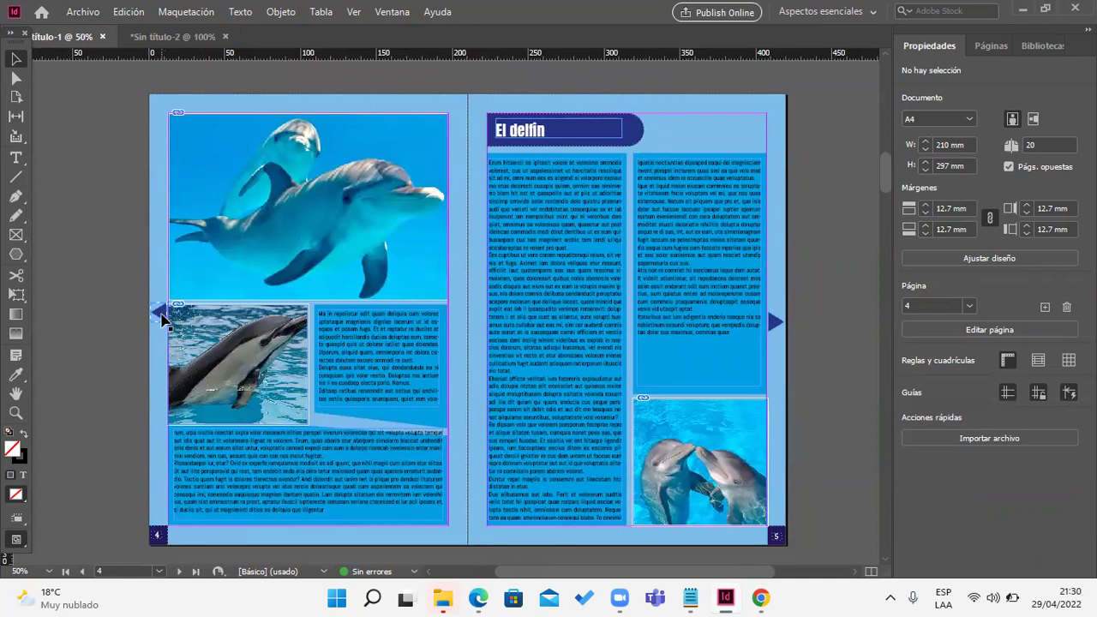
left_click(162, 317)
left_click_drag(162, 326, 162, 333)
left_click(815, 335)
Step: Copy the page 4 arrow button to page 6's outer margin, at about X 1.5 mm and Y 142.2 mm
scroll(806, 326, "down", 5)
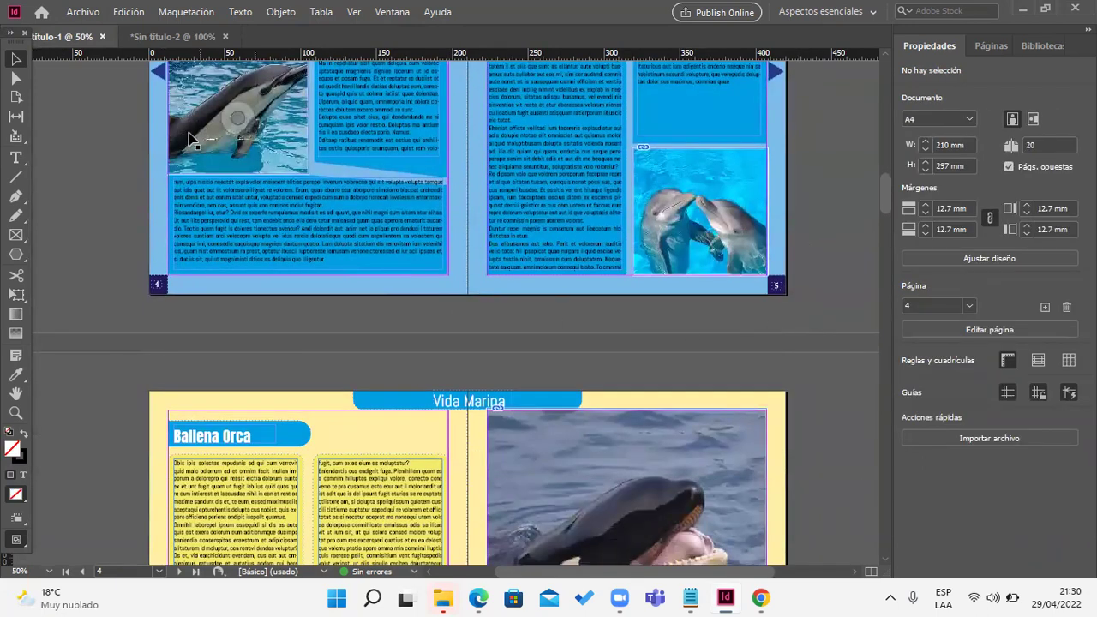
left_click(162, 75)
left_click_drag(162, 74, 162, 488)
scroll(204, 410, "down", 3)
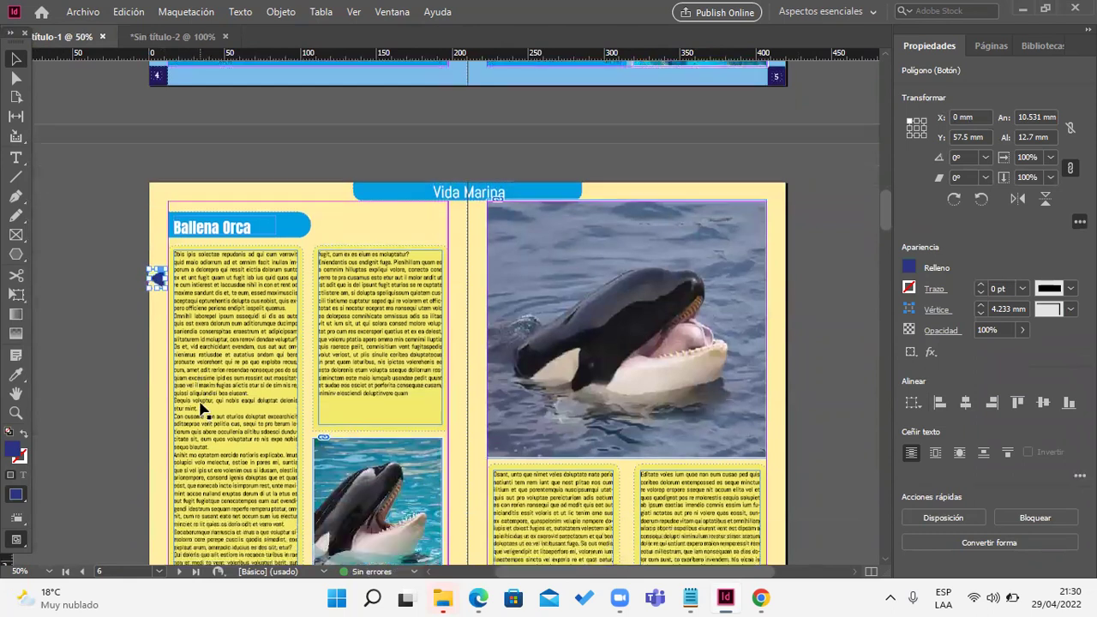
scroll(175, 315, "down", 2)
left_click_drag(159, 200, 161, 328)
Step: Copy the page 5 arrow button to page 7's outer margin, level with the arrow on page 6
scroll(798, 183, "up", 7)
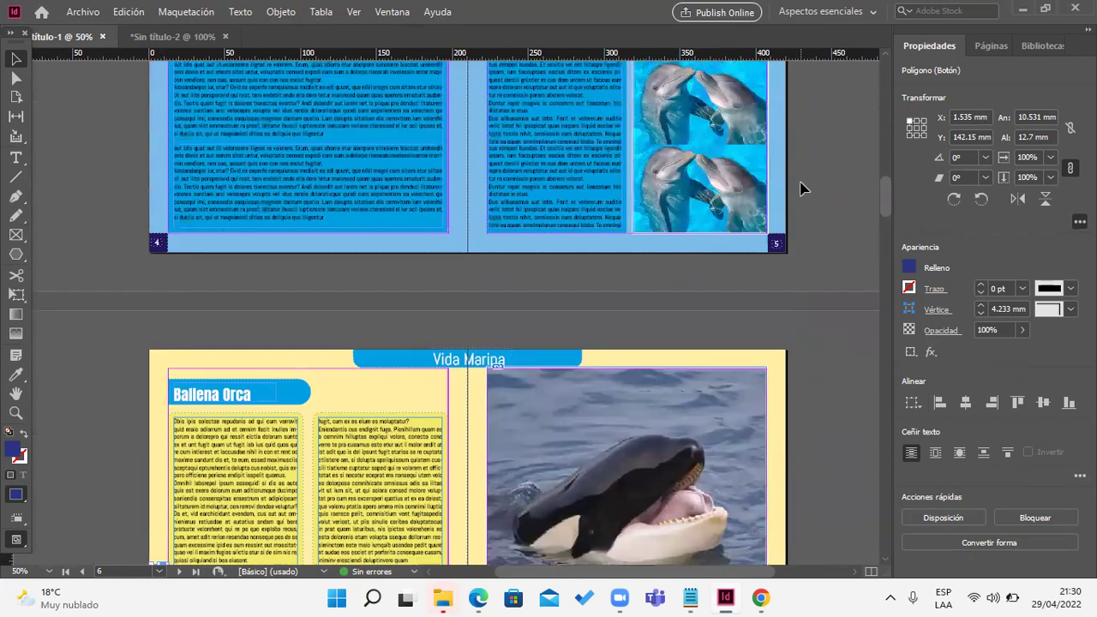
scroll(791, 163, "up", 1)
left_click(776, 113)
left_click_drag(775, 113, 766, 477)
scroll(791, 385, "down", 9)
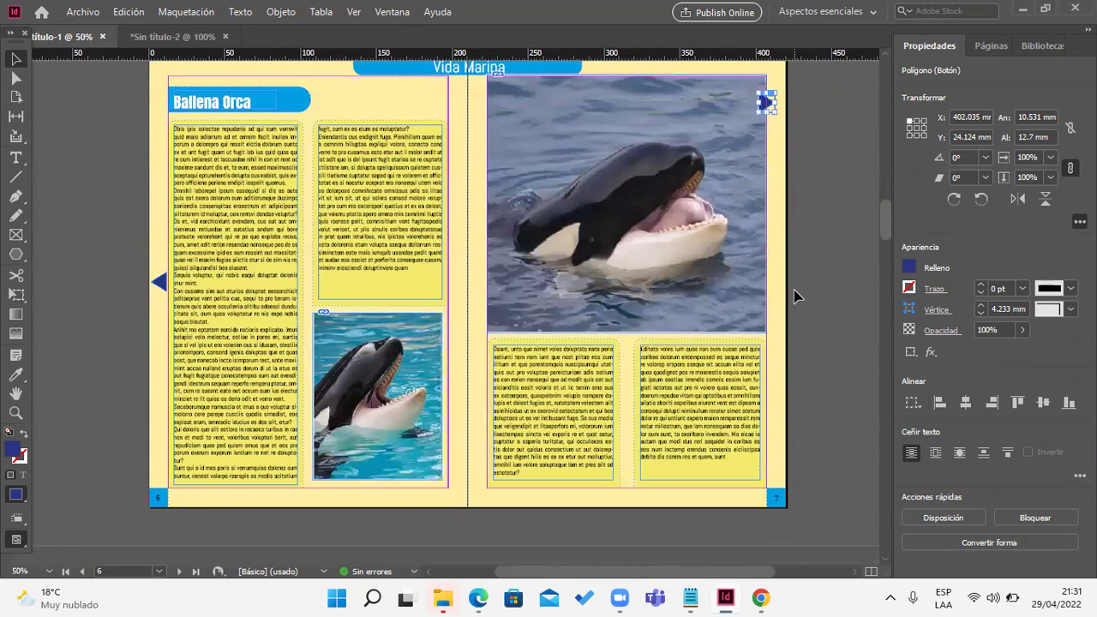
left_click_drag(765, 103, 777, 289)
left_click(810, 347)
Step: Save the magazine as an InDesign 2020 document named "Revista marina" in the Escritorio folder
scroll(794, 356, "up", 6)
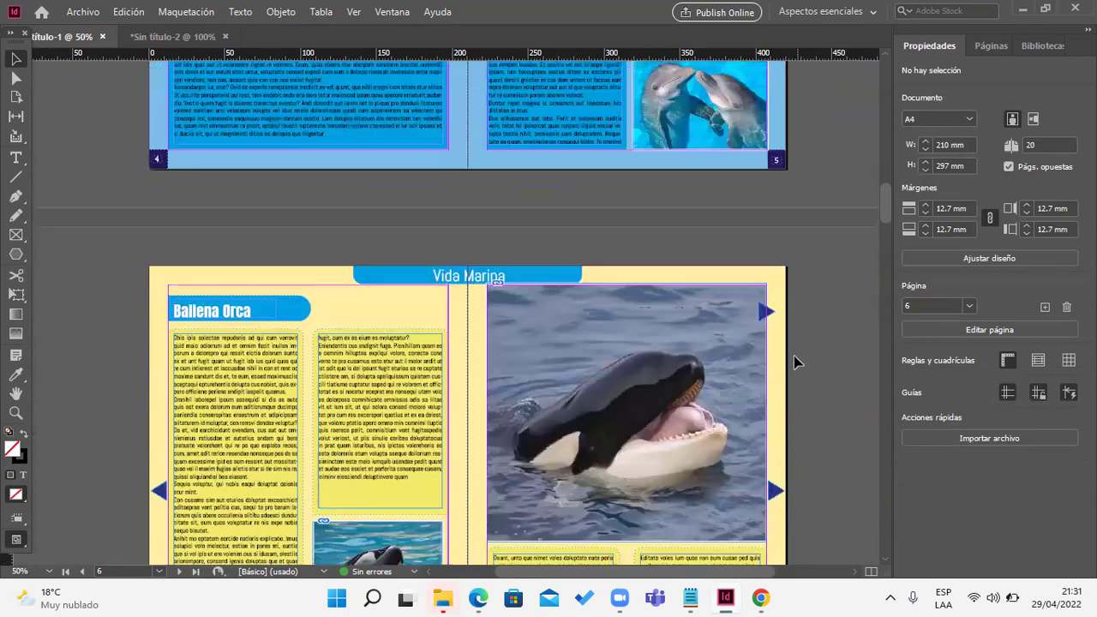
scroll(794, 356, "up", 12)
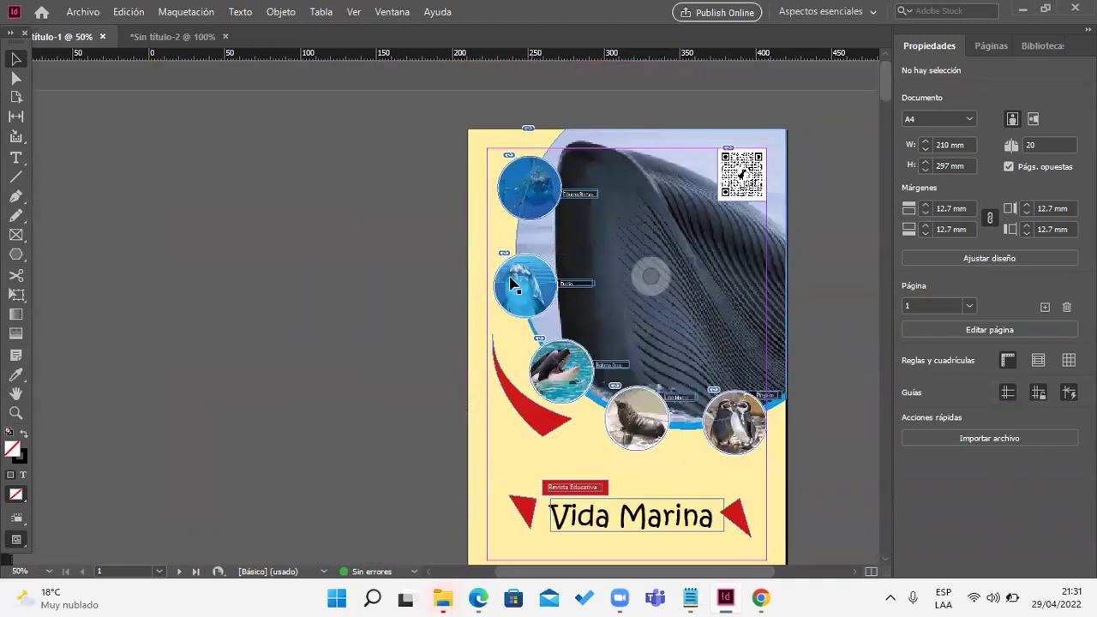
left_click(83, 12)
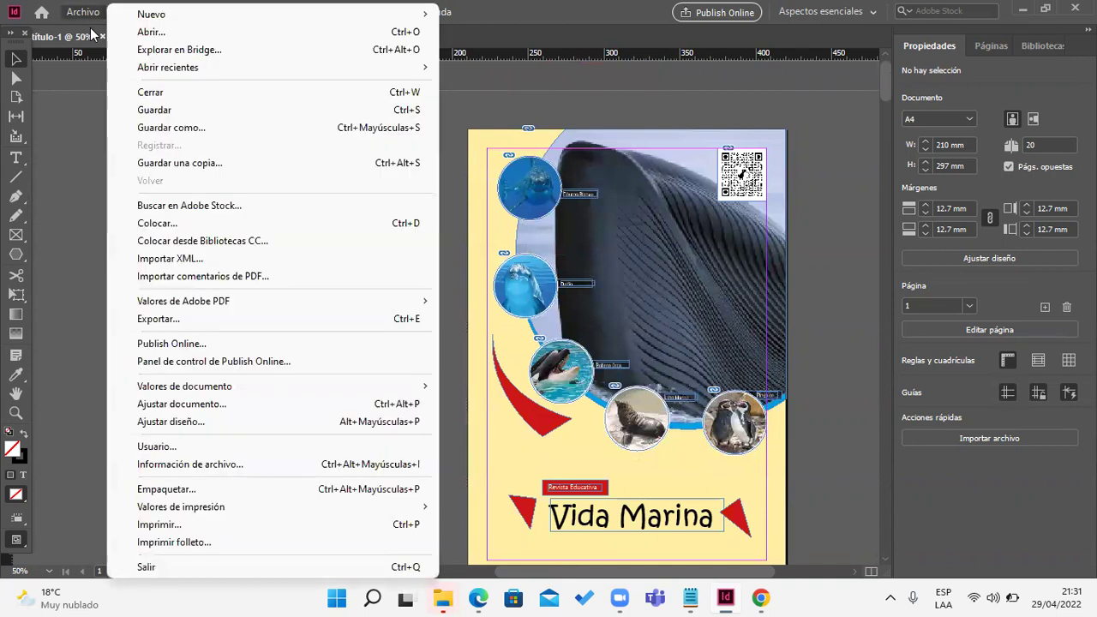
left_click(196, 112)
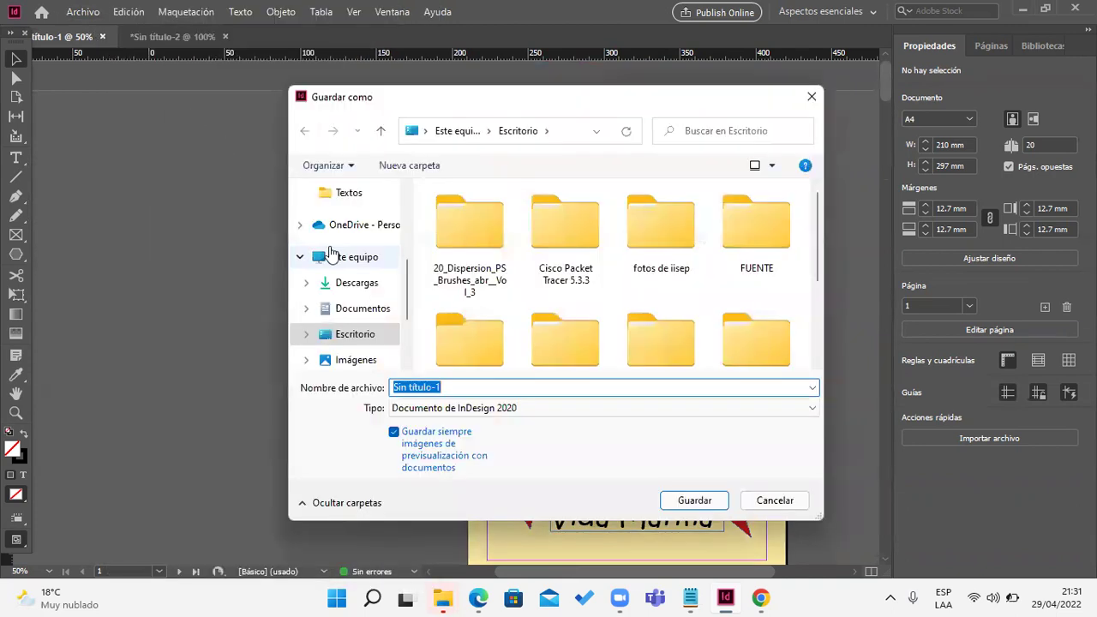
type("Re")
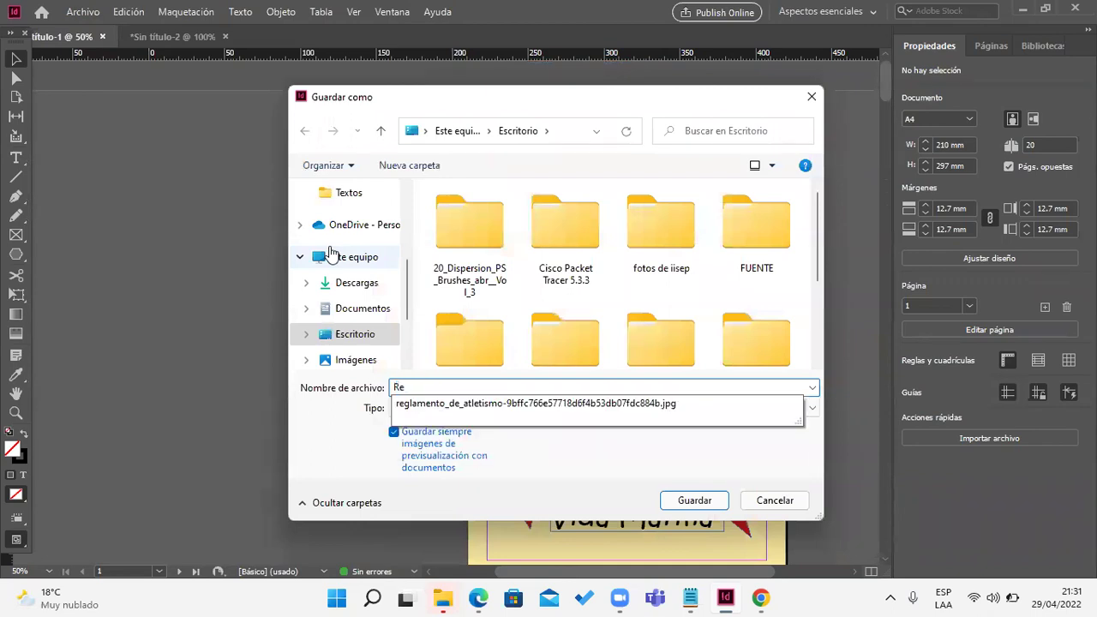
type("vista marina")
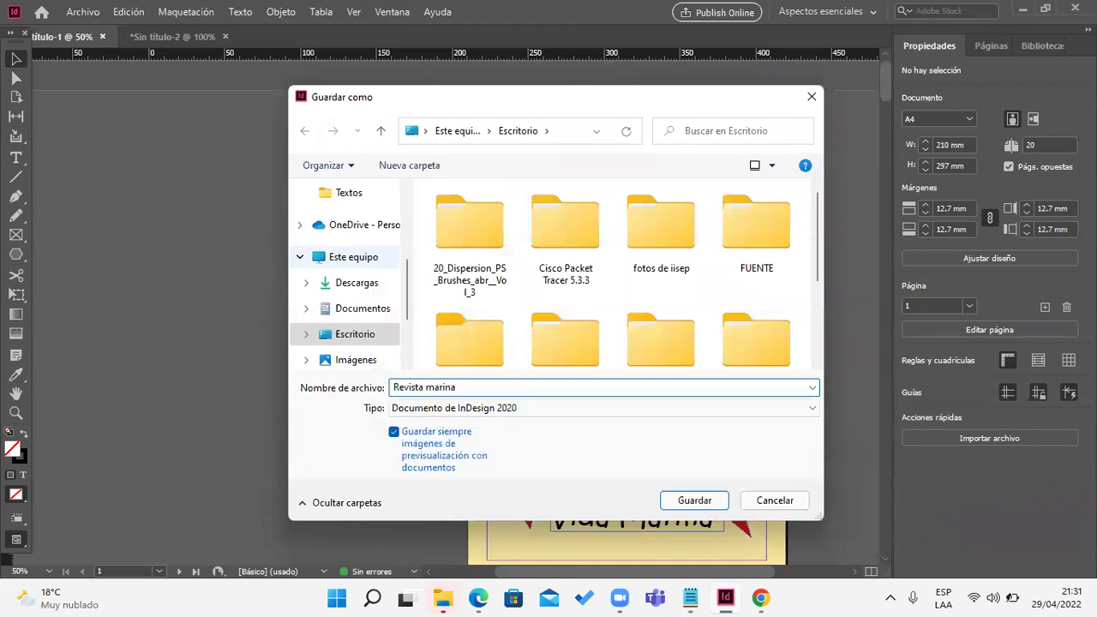
key("Return")
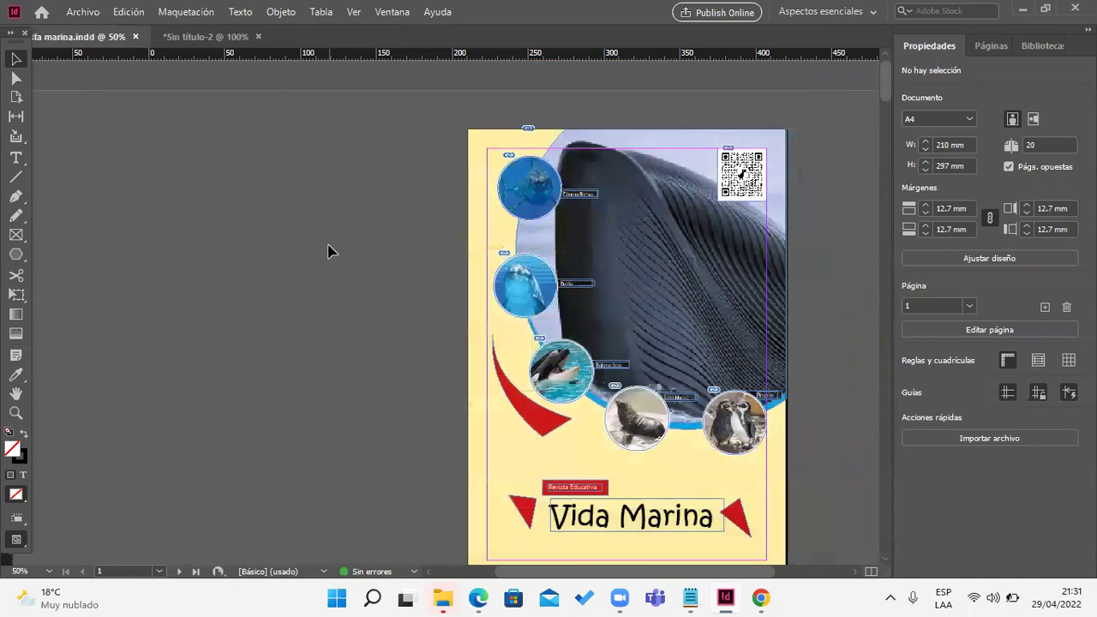
Step: Export all pages of the magazine as spreads to an interactive PDF named "Revista marina" in the Escritorio folder
left_click(79, 12)
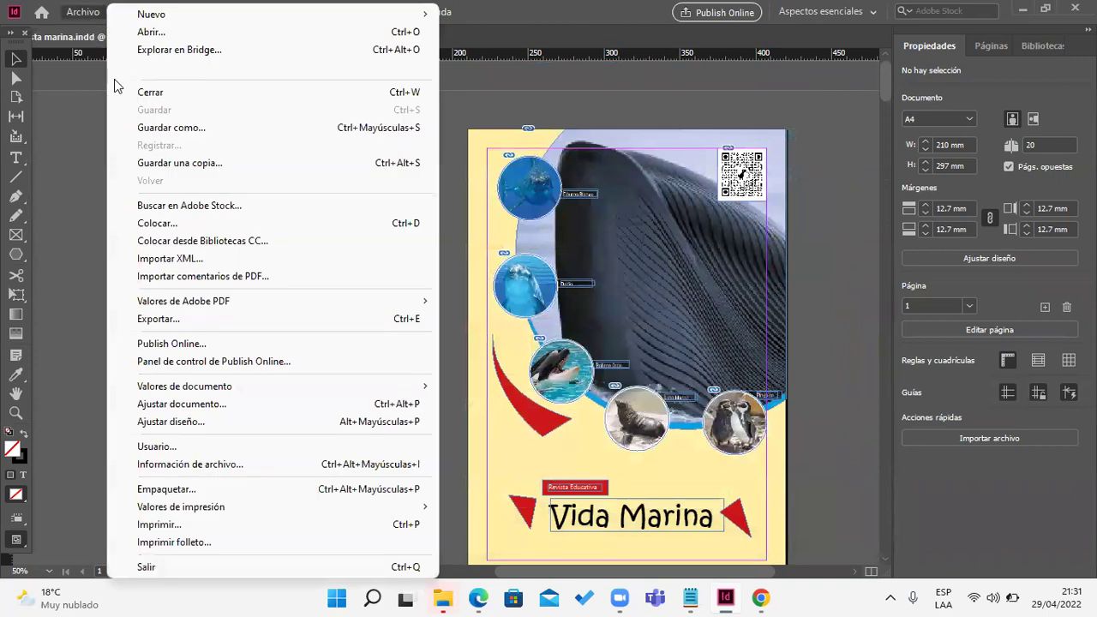
left_click(257, 320)
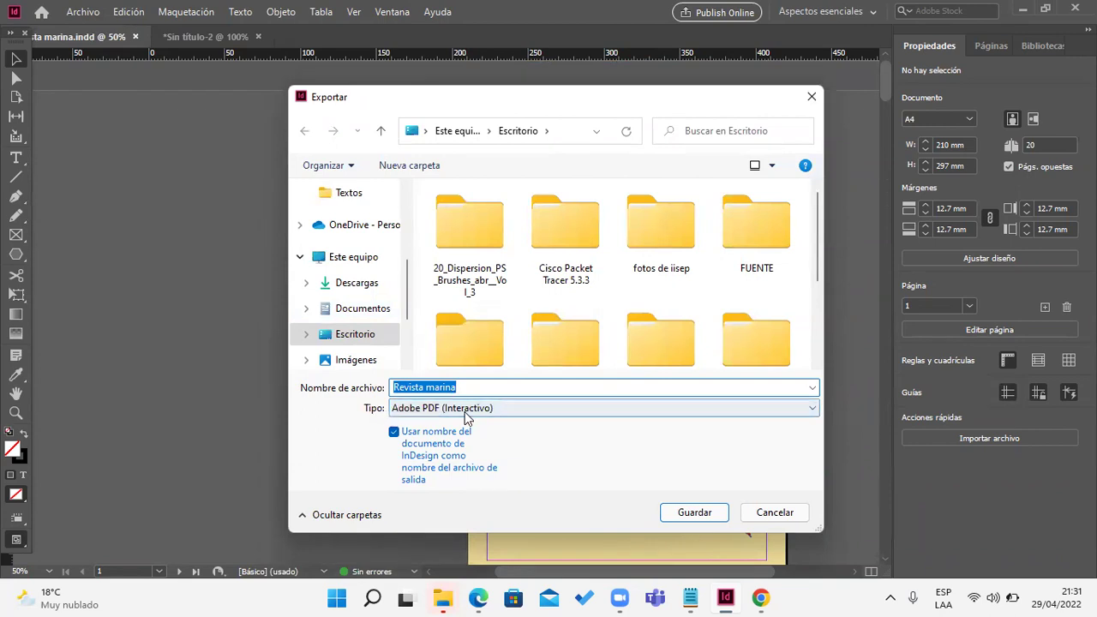
left_click(710, 512)
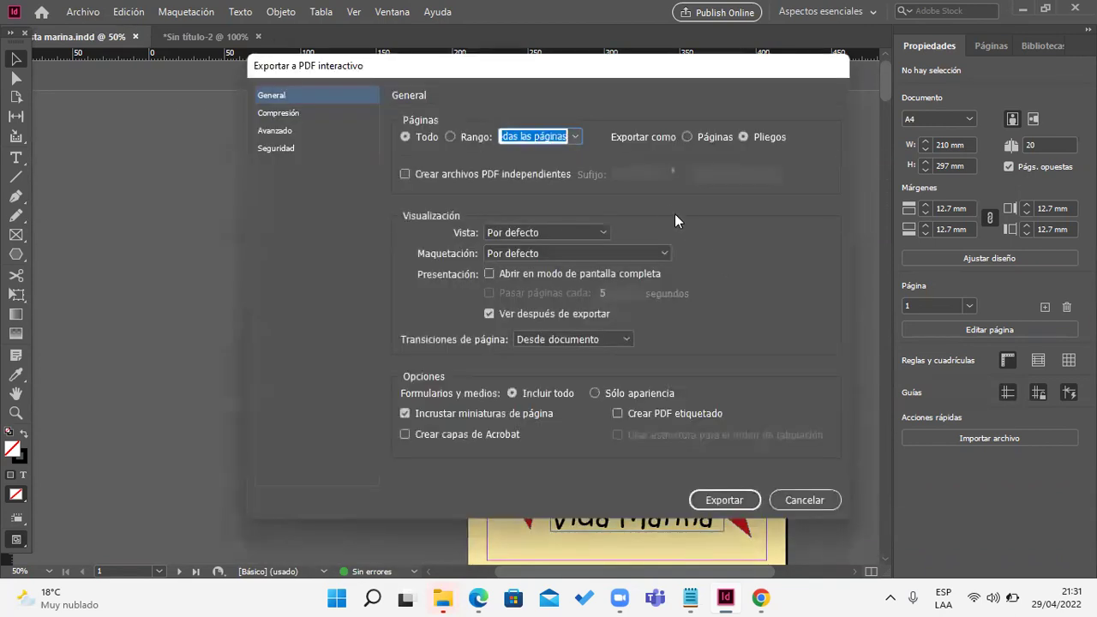
left_click(744, 138)
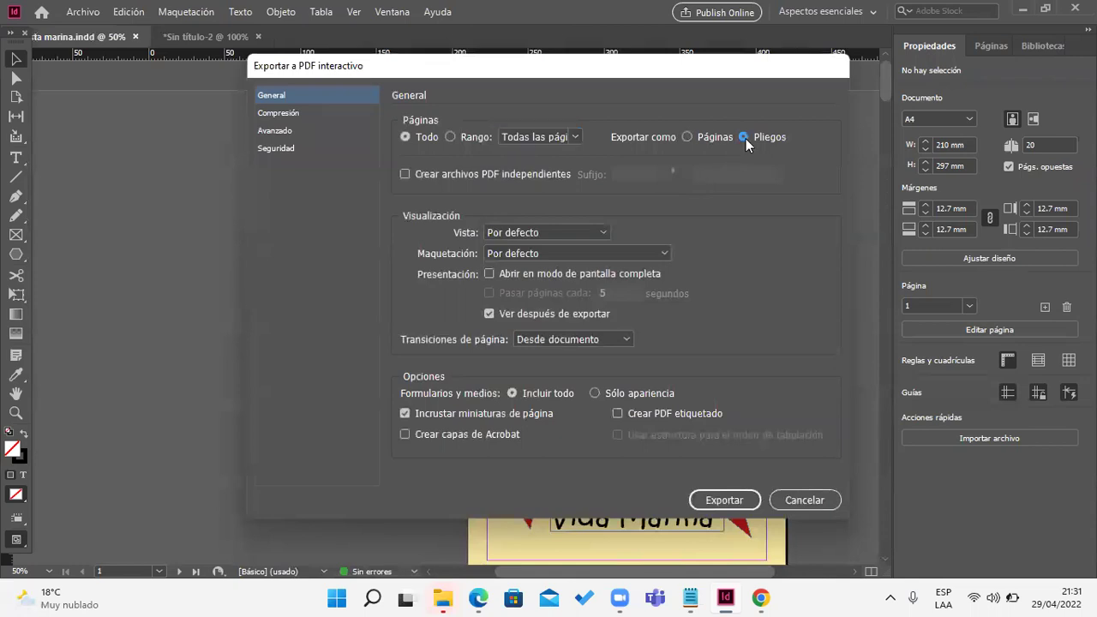
left_click(725, 500)
left_click(613, 339)
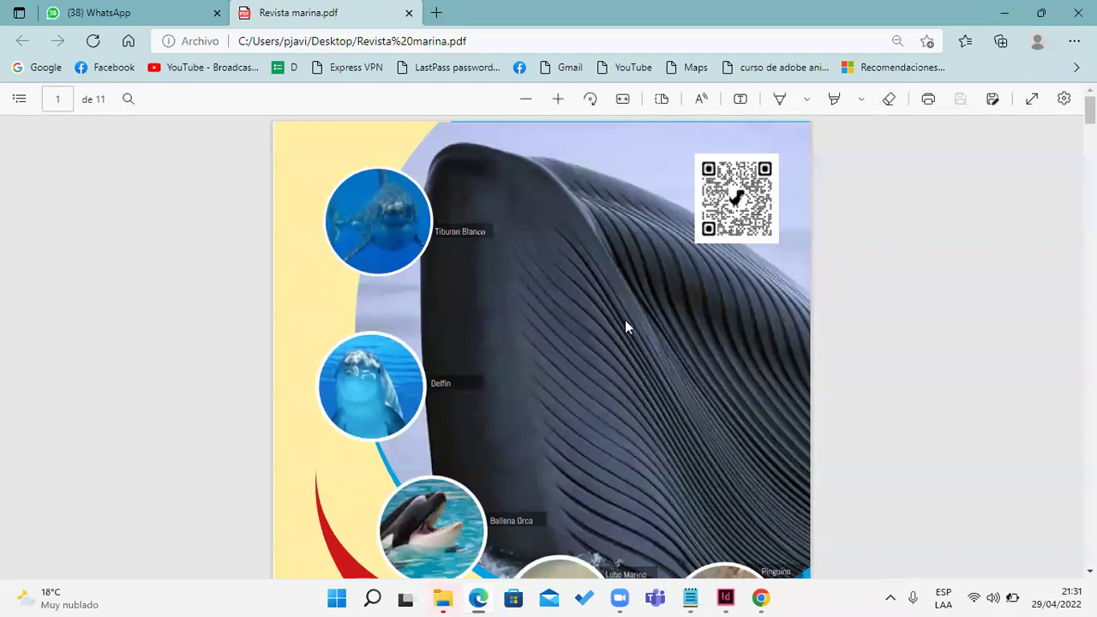
scroll(512, 286, "down", 3)
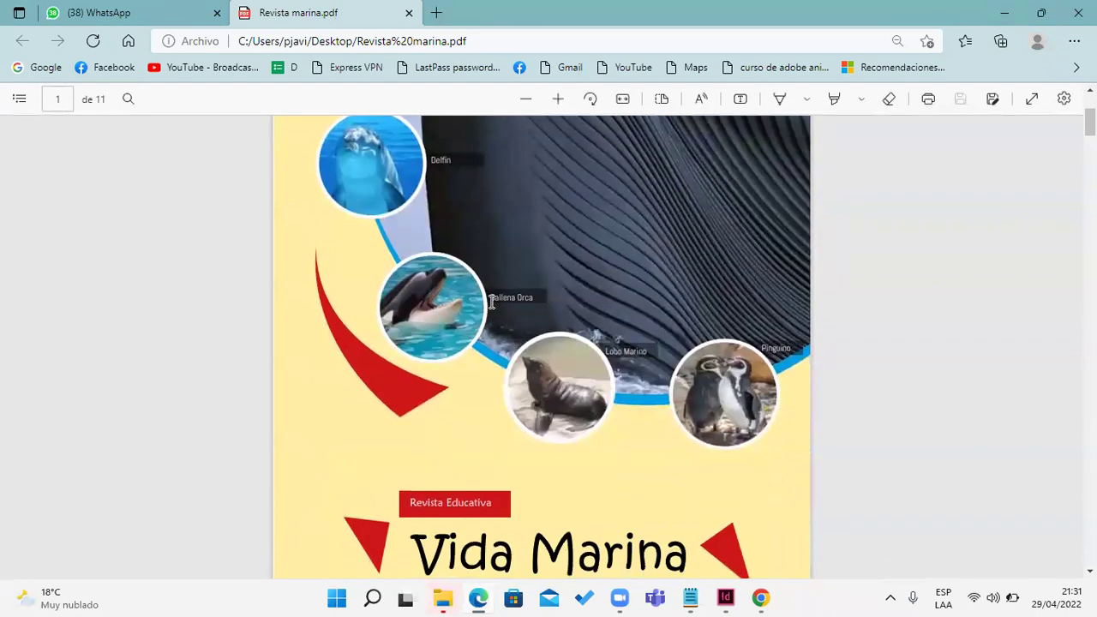
scroll(562, 353, "up", 3)
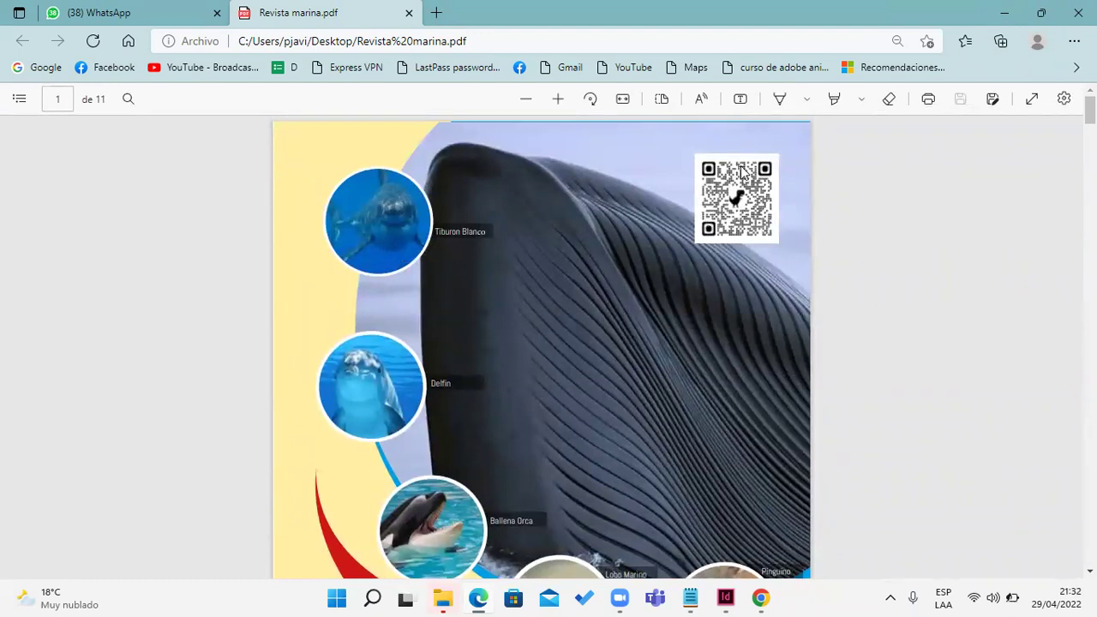
scroll(744, 231, "down", 6)
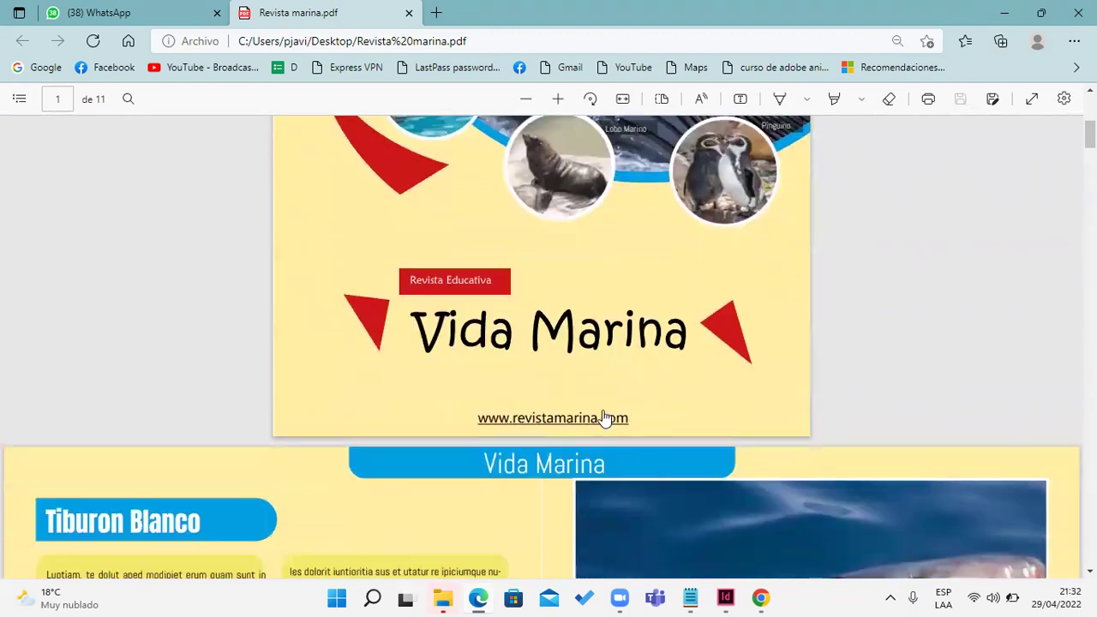
scroll(605, 417, "down", 2)
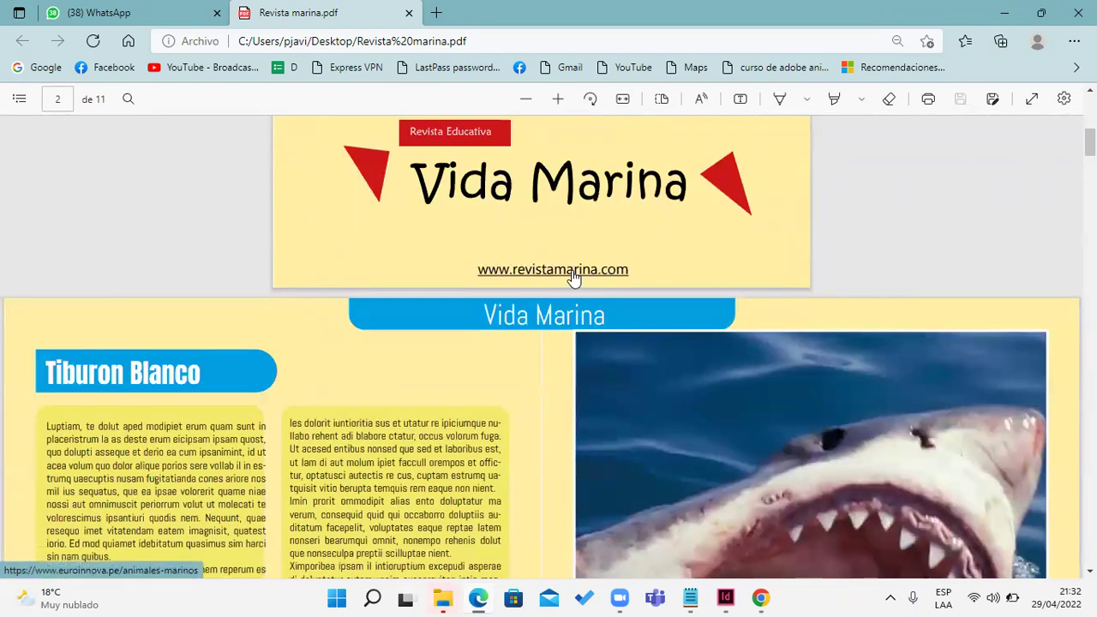
left_click(573, 277)
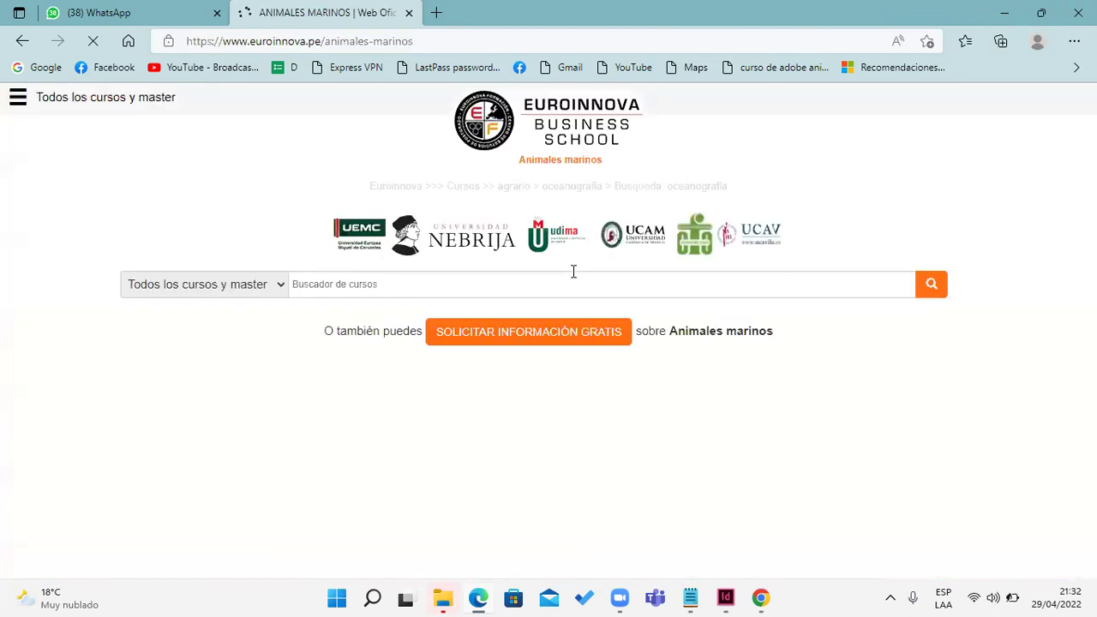
left_click(19, 44)
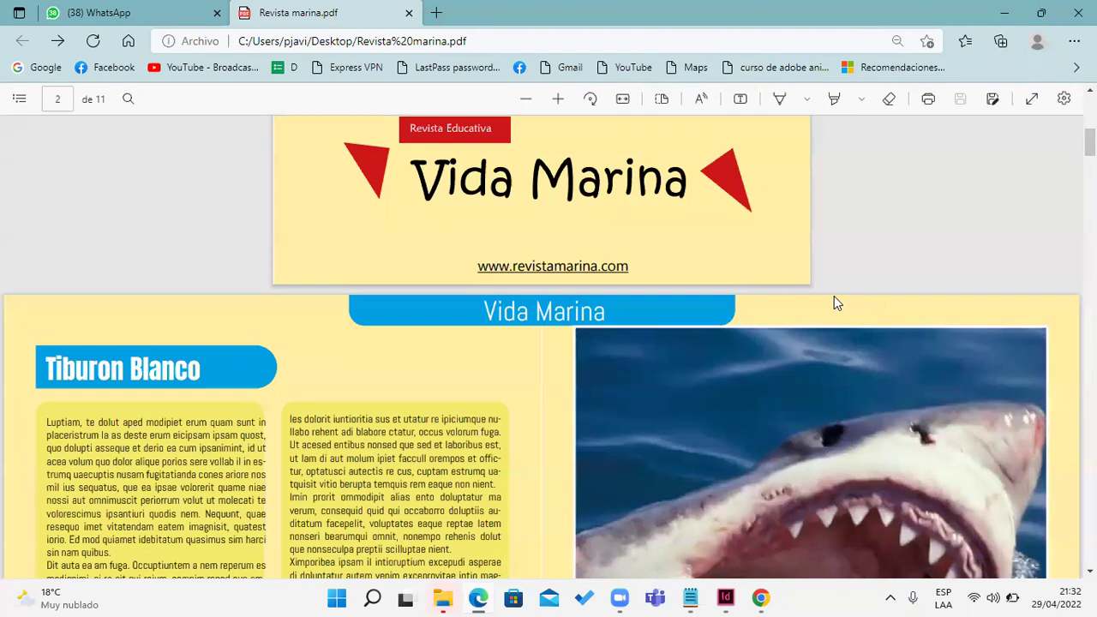
Step: Test the arrow buttons on the Tiburon Blanco and El delfin spreads, paging forward to Ballena Orca
scroll(580, 276, "down", 4)
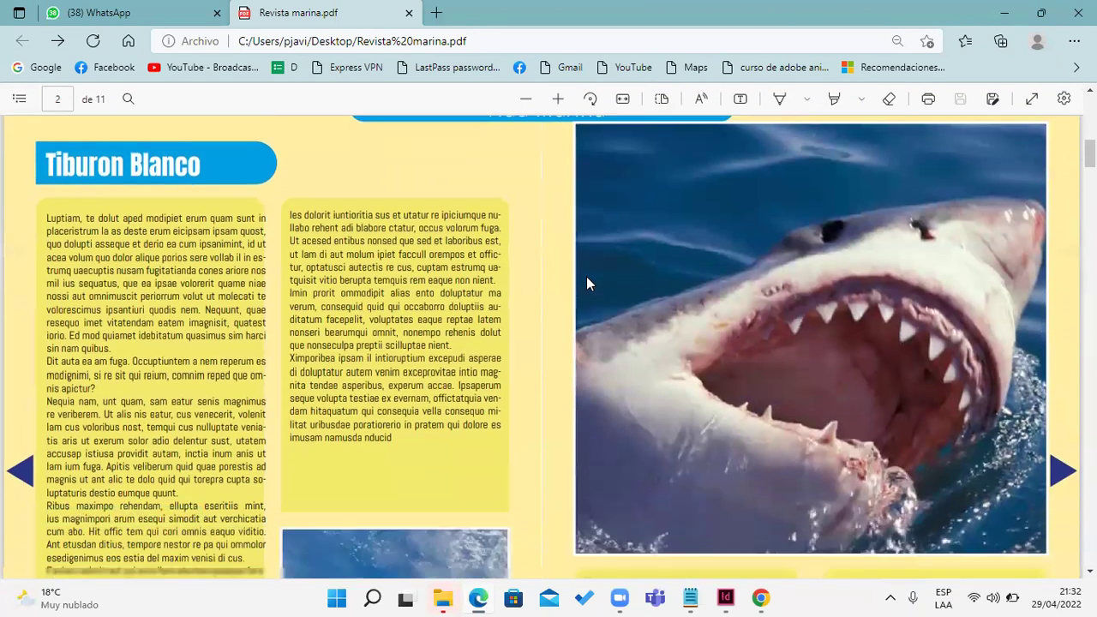
scroll(586, 278, "down", 2)
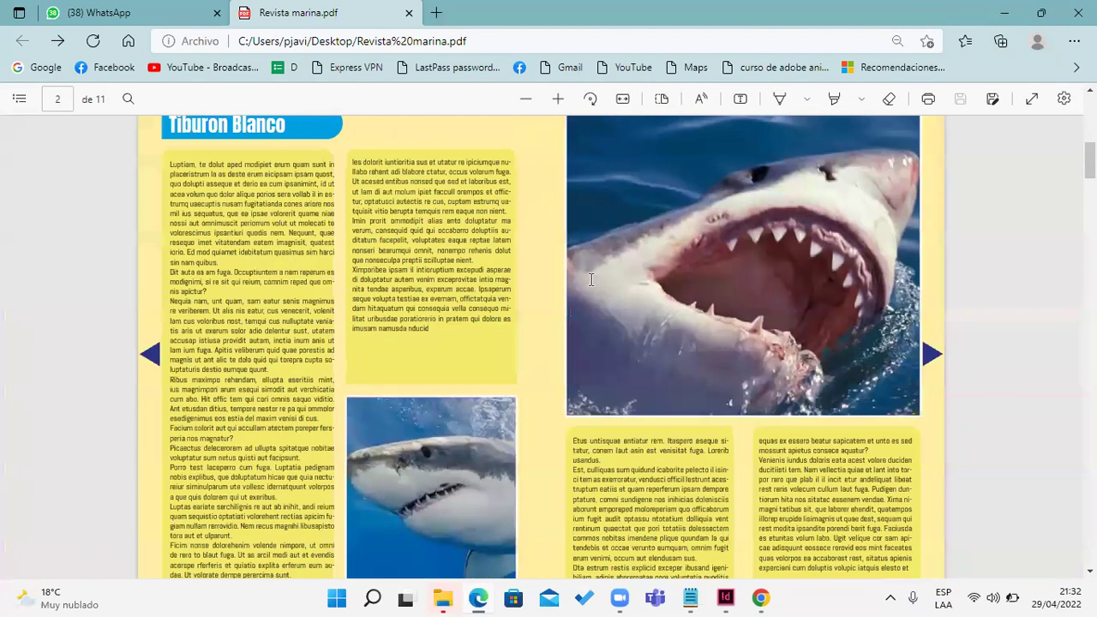
left_click(151, 358)
scroll(546, 371, "down", 10)
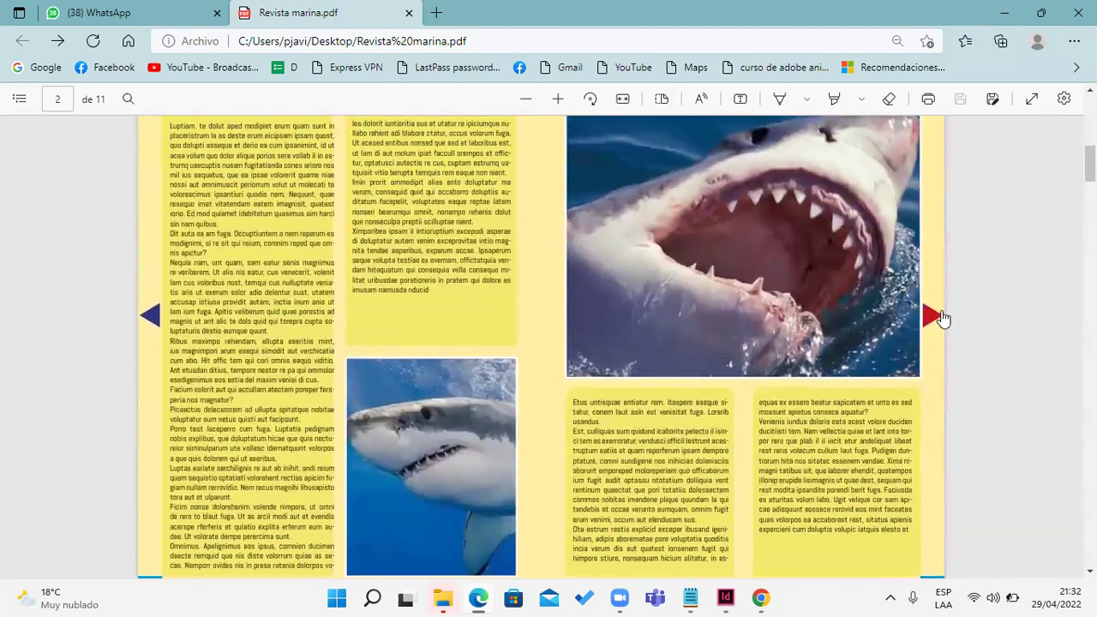
left_click(934, 322)
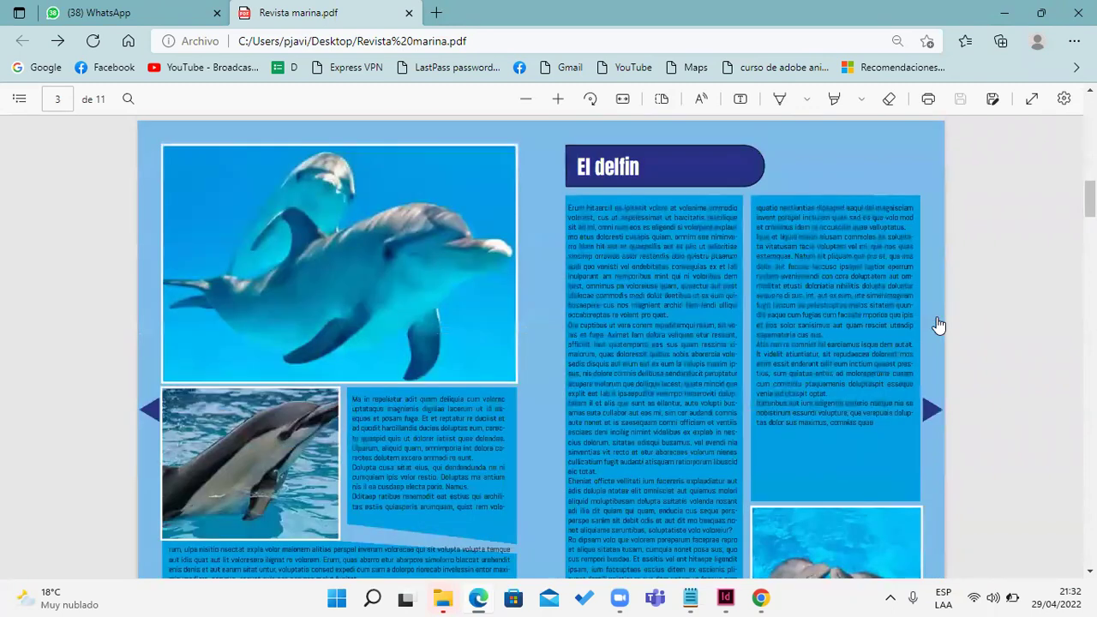
left_click(933, 339)
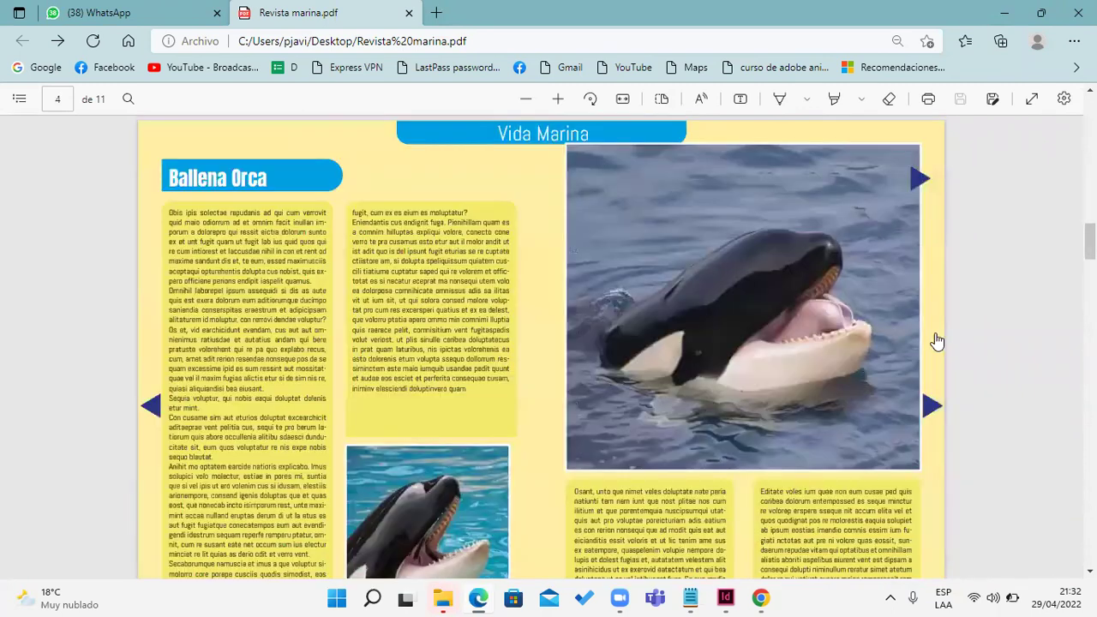
Step: Test the back arrows from Ballena Orca to Tiburon Blanco, paging forward and back again between the spreads
left_click(153, 406)
left_click(150, 408)
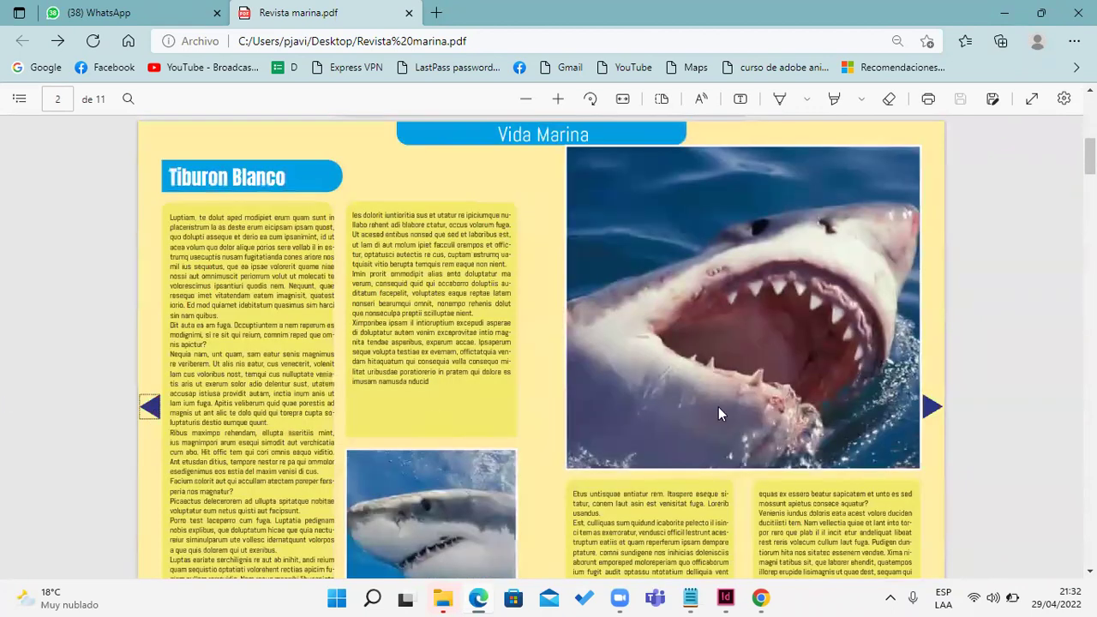
left_click(931, 408)
left_click(931, 408)
left_click(153, 407)
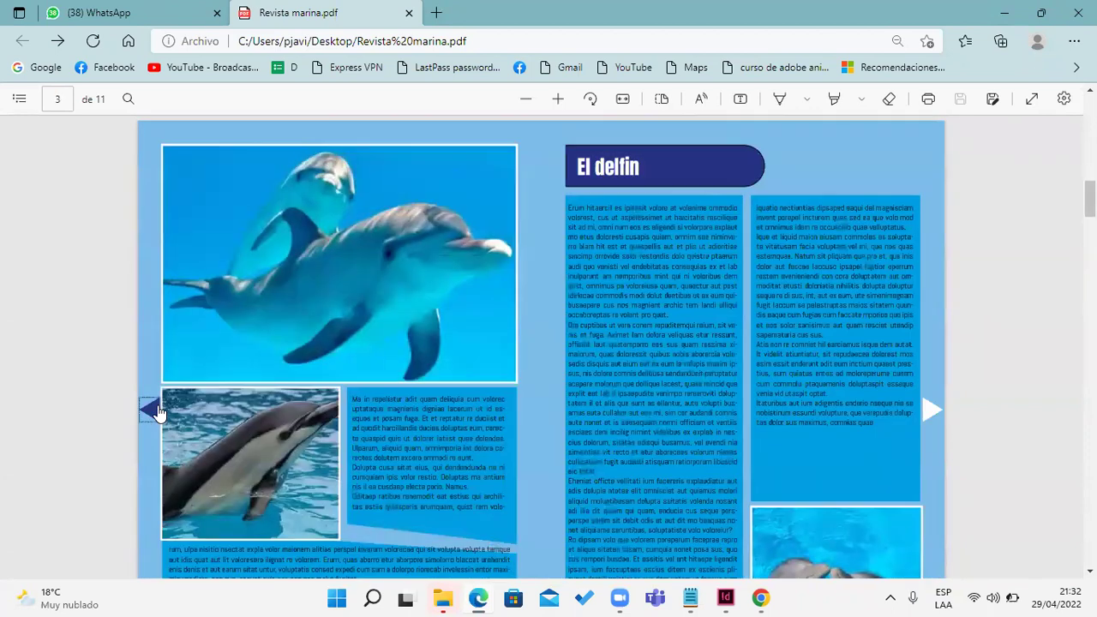
left_click(152, 407)
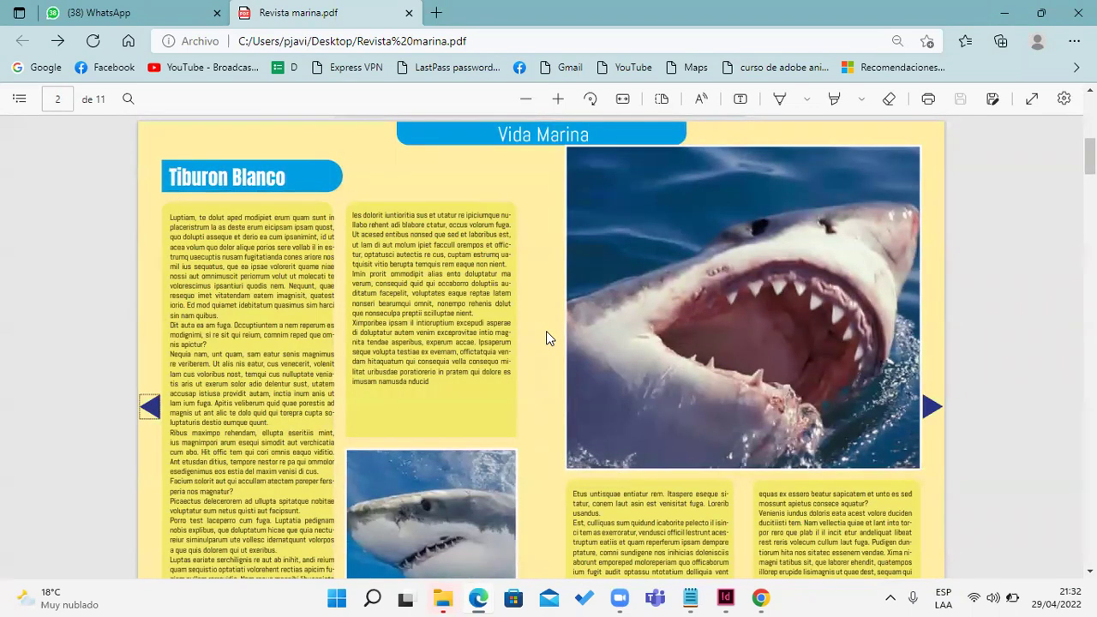
Step: Test the page-turning arrows with whole spreads in view, paging forward through Ballena Orca to pages 8 and 9
scroll(546, 330, "down", 1, "ctrl")
scroll(546, 331, "down", 1)
left_click(834, 324)
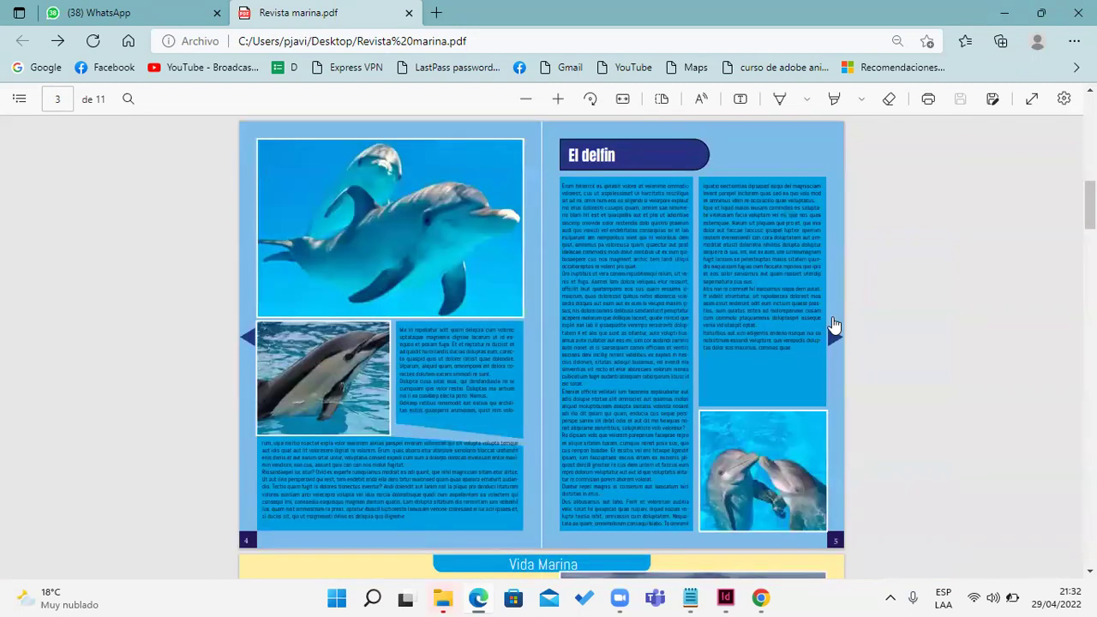
left_click(247, 336)
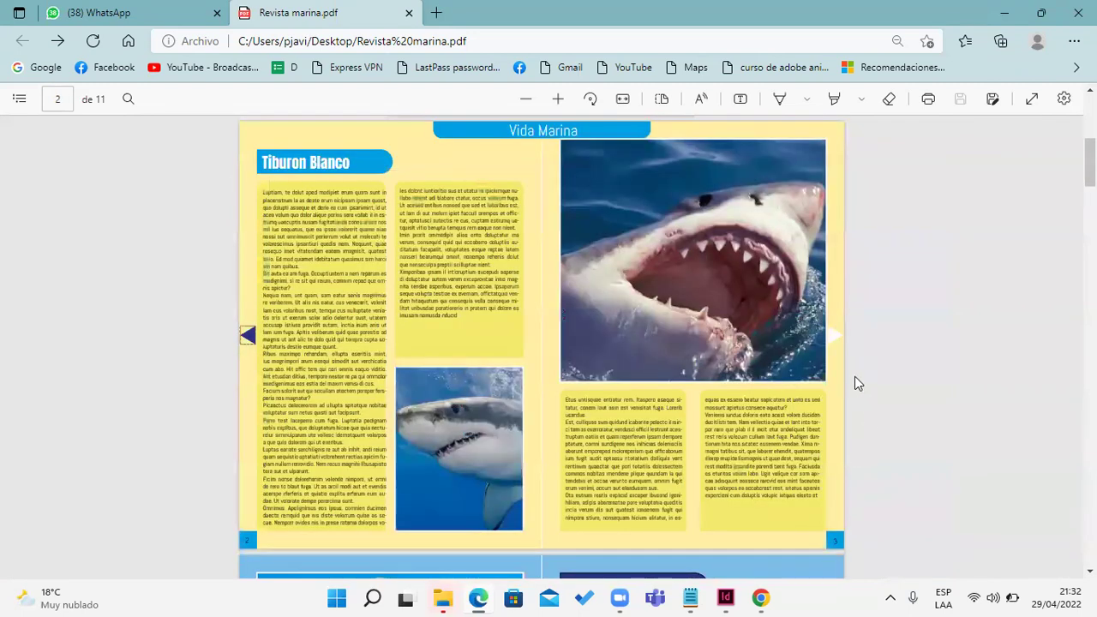
left_click(836, 343)
left_click(836, 343)
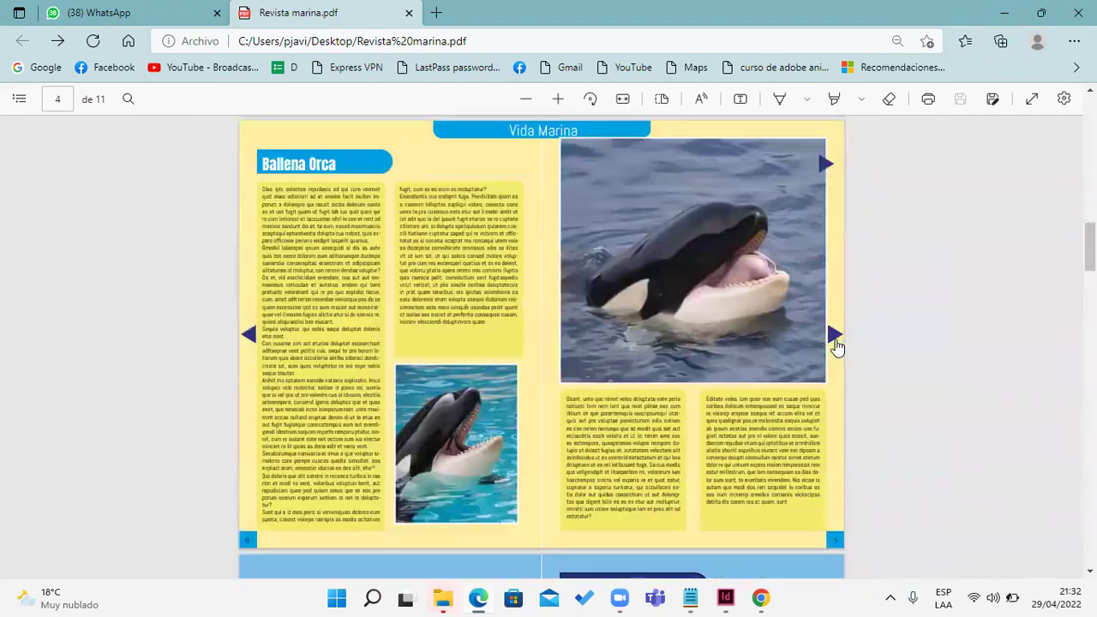
left_click(836, 342)
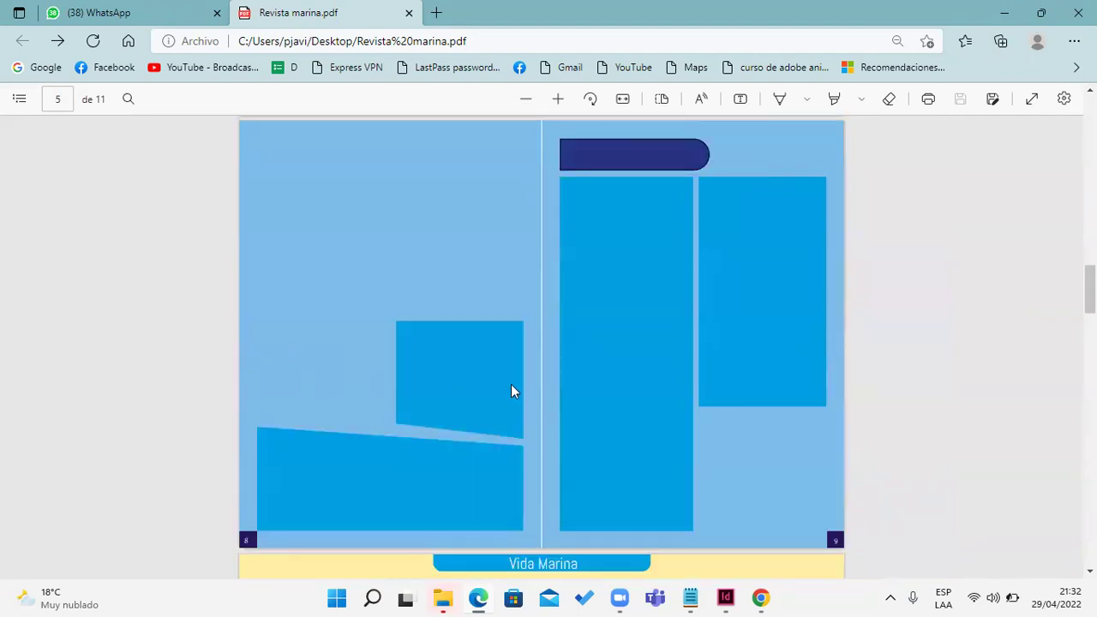
Step: Return to the Ballena Orca spread and page back to Tiburon Blanco with the arrow buttons
scroll(609, 355, "up", 5)
left_click(248, 422)
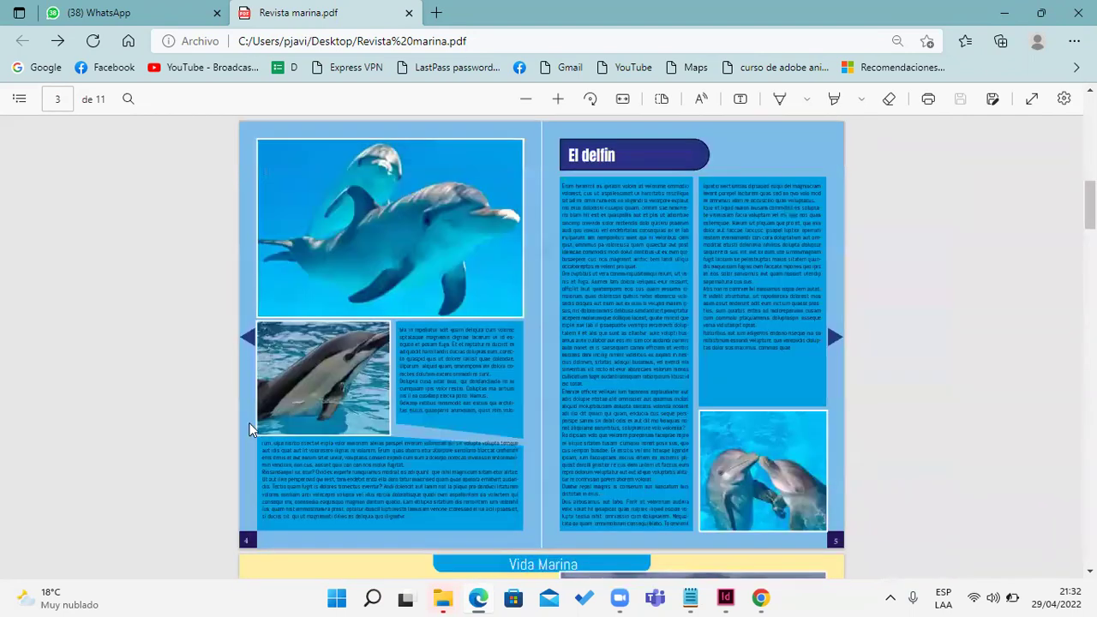
left_click(246, 339)
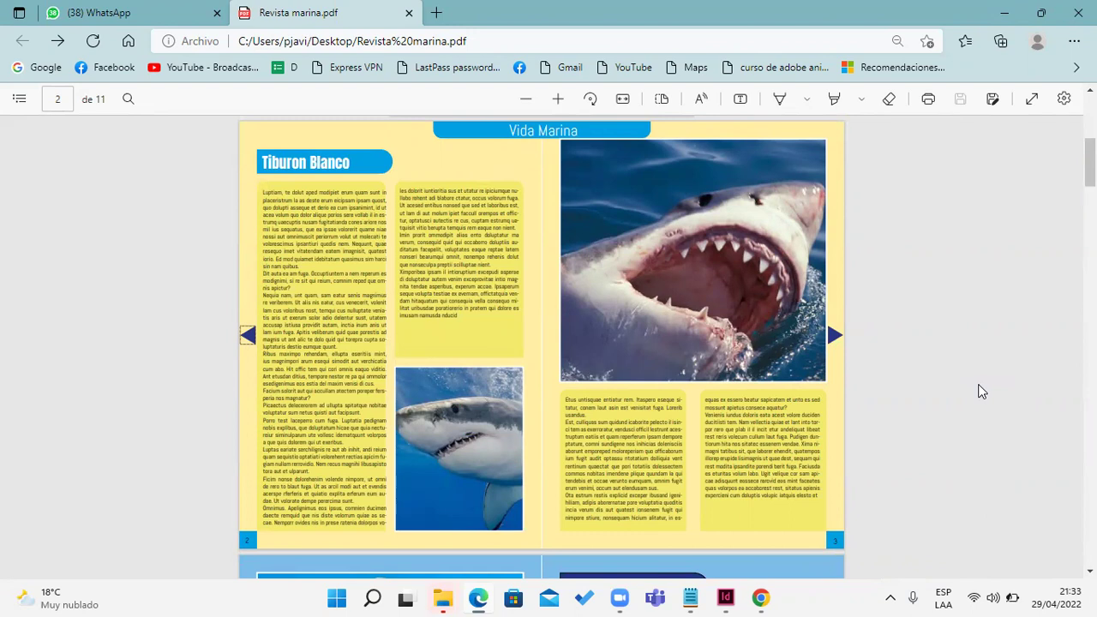
Step: Look over the PDF's cover and inner spreads once more, and switch back to InDesign
scroll(981, 391, "up", 5)
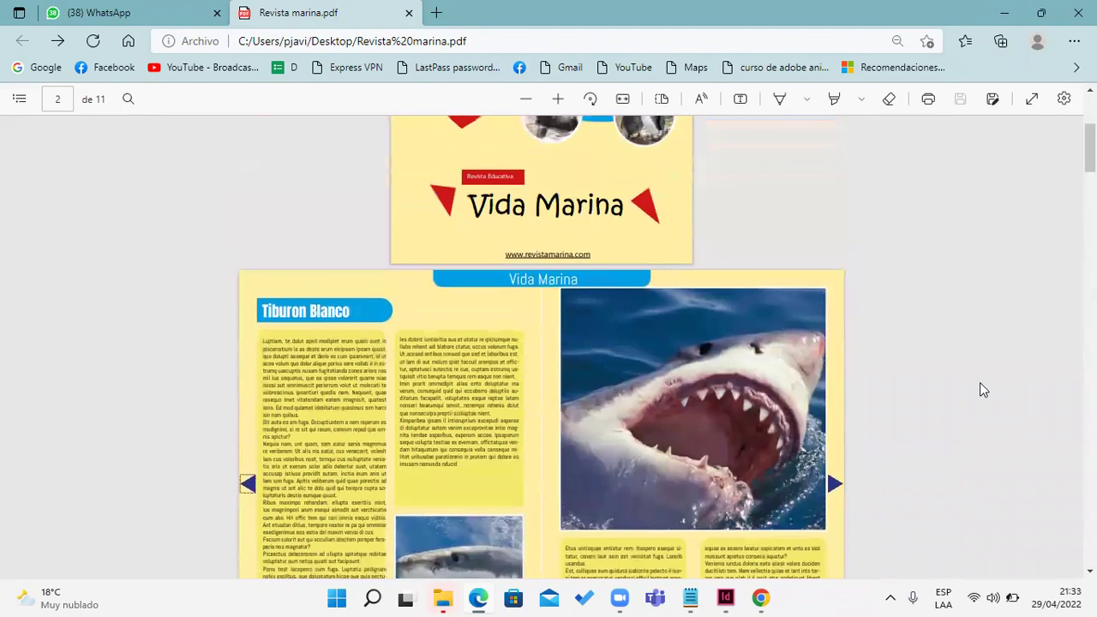
scroll(988, 380, "down", 15)
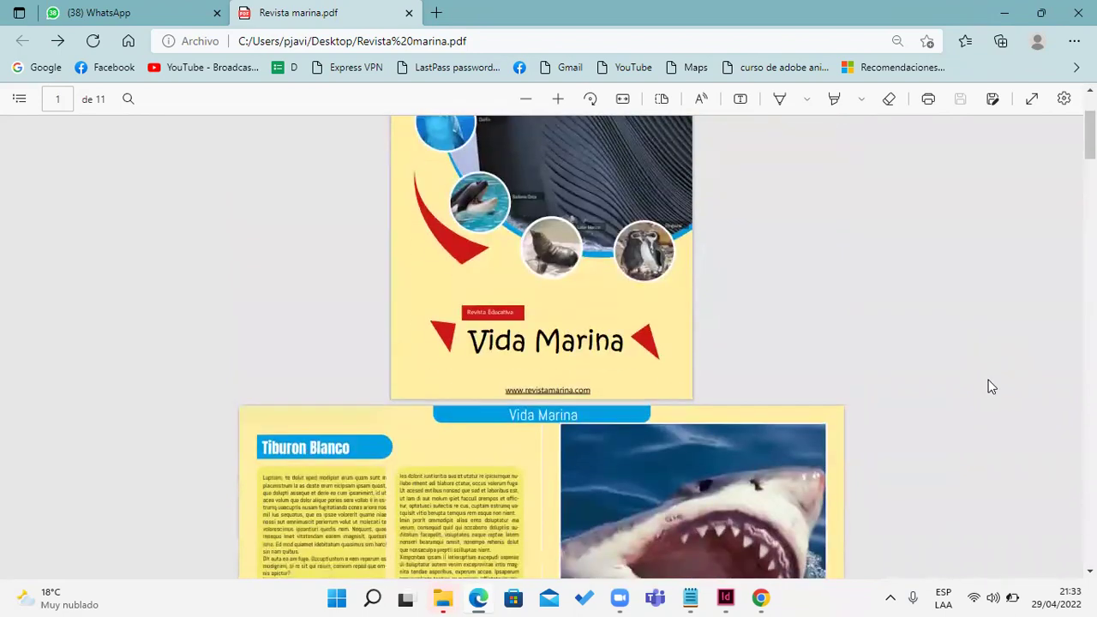
scroll(988, 379, "down", 5)
scroll(992, 372, "up", 8)
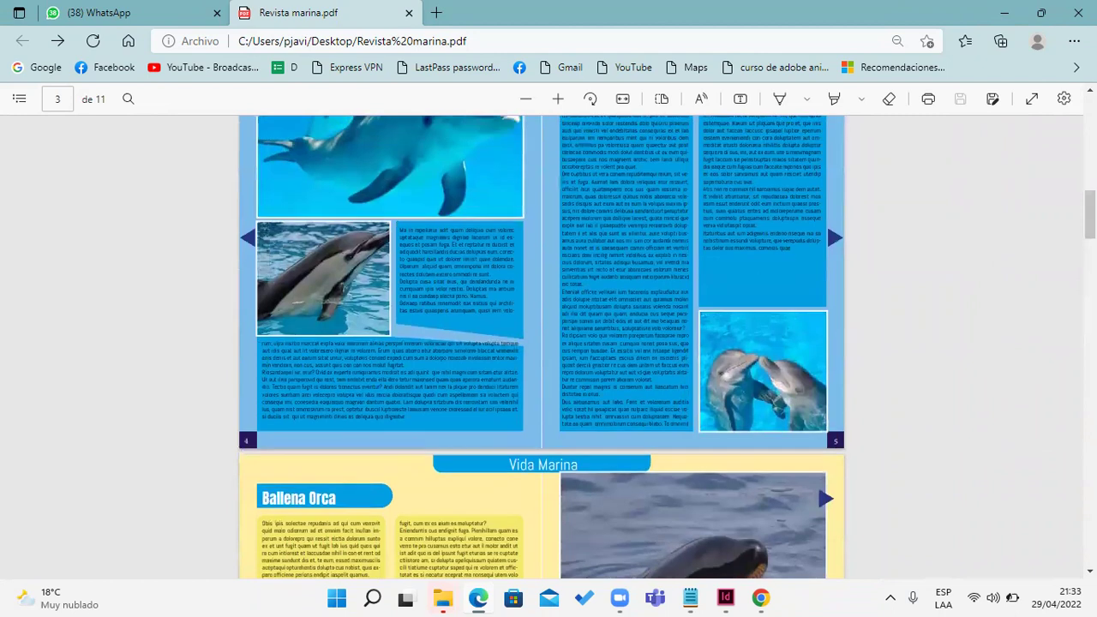
left_click(1003, 13)
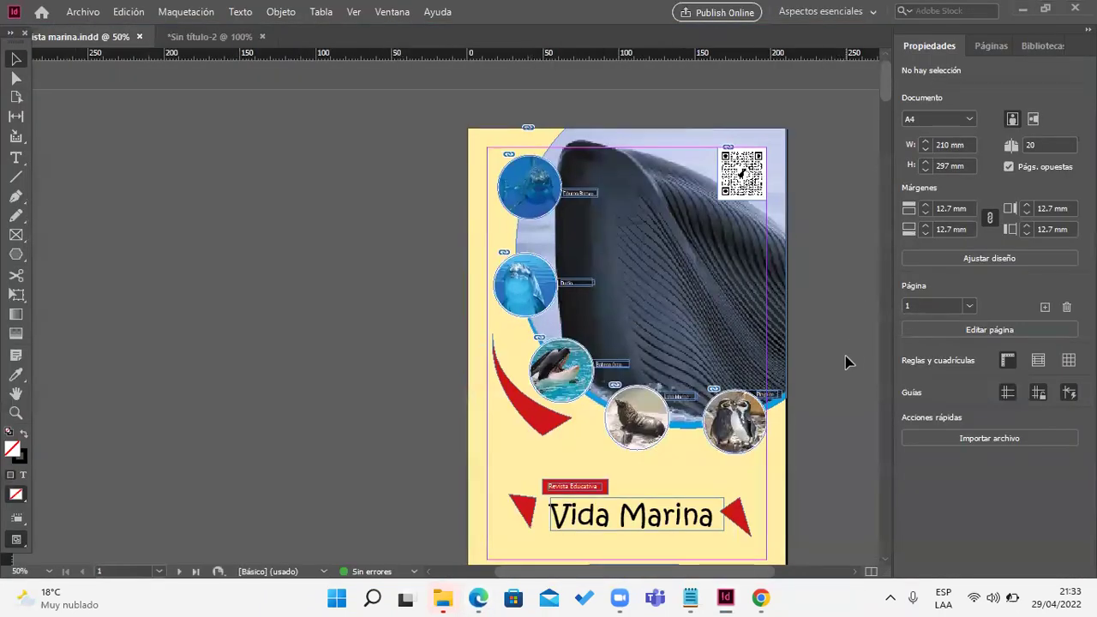
left_click_drag(842, 361, 680, 320)
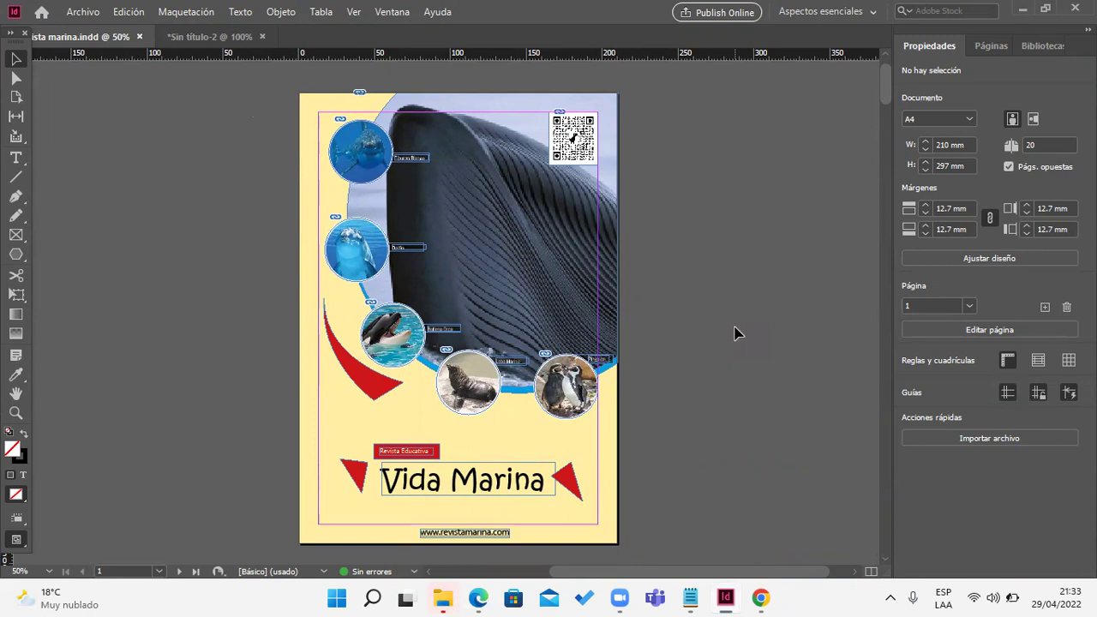
scroll(448, 160, "up", 2)
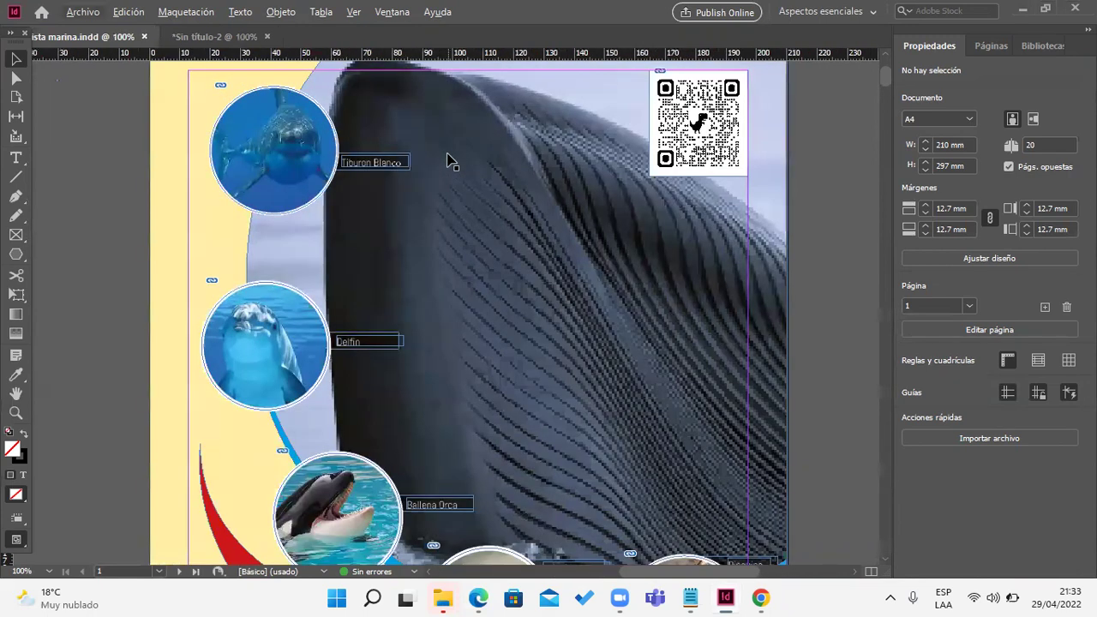
left_click(287, 212)
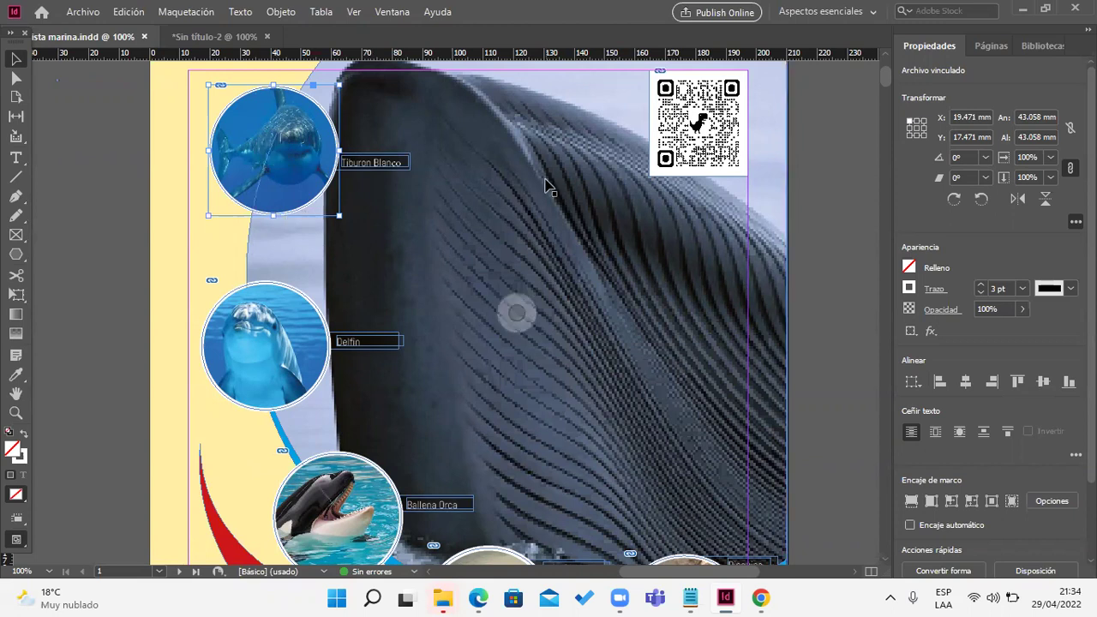
left_click(831, 299)
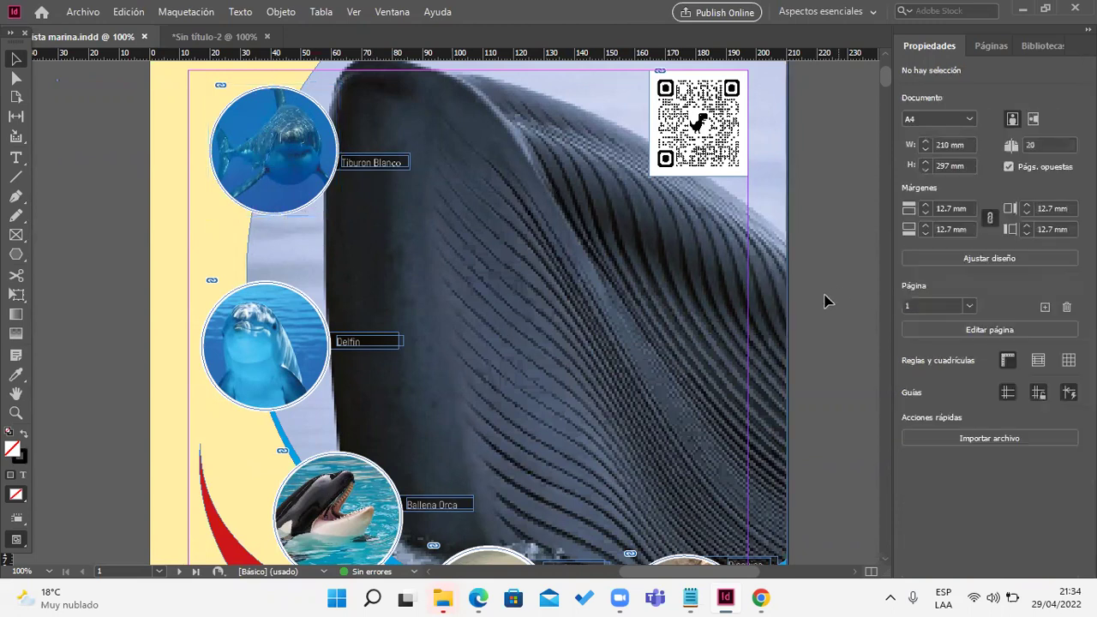
left_click(299, 208)
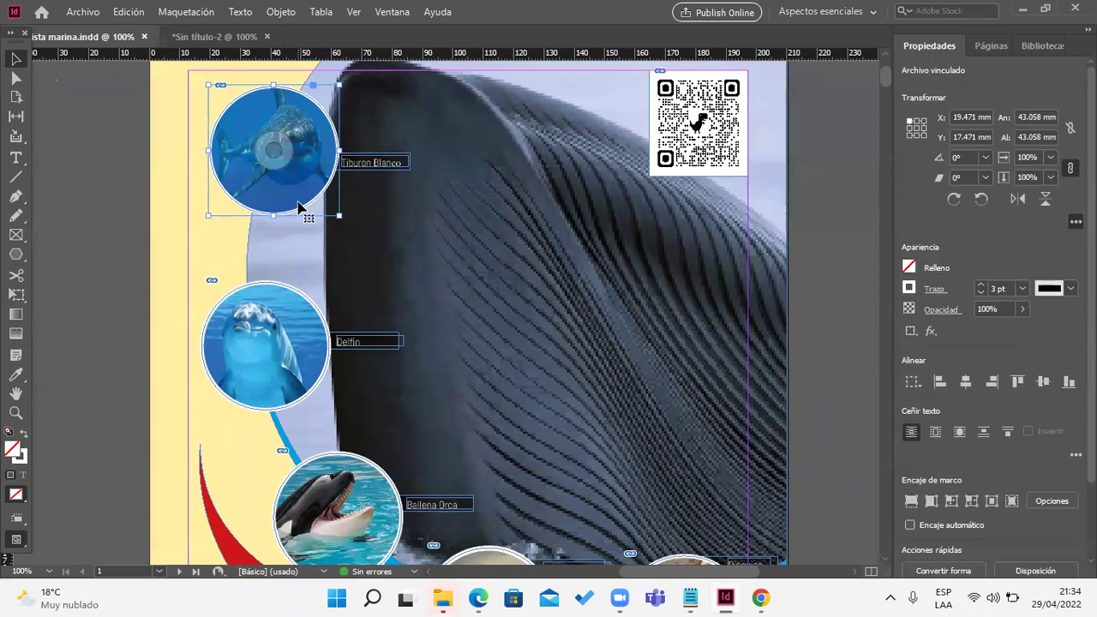
scroll(299, 208, "down", 1)
scroll(379, 282, "down", 6)
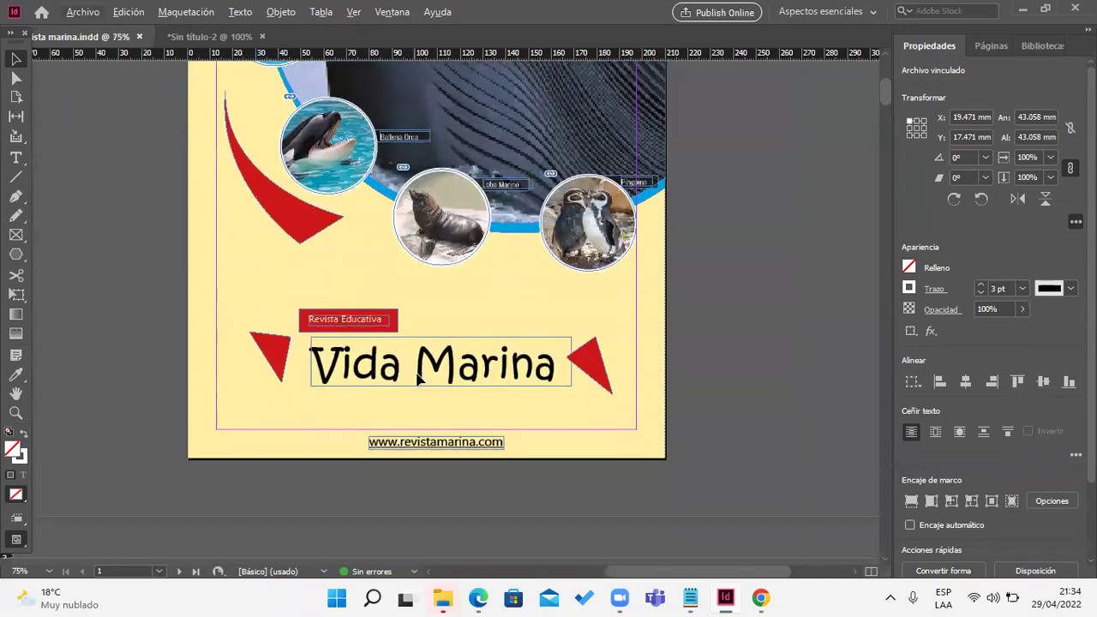
Step: Show the Hyperlinks panel and place it over the cover, clear of the animal photos along the page's outer curve
scroll(417, 378, "down", 3)
scroll(321, 387, "up", 5)
scroll(412, 348, "up", 4)
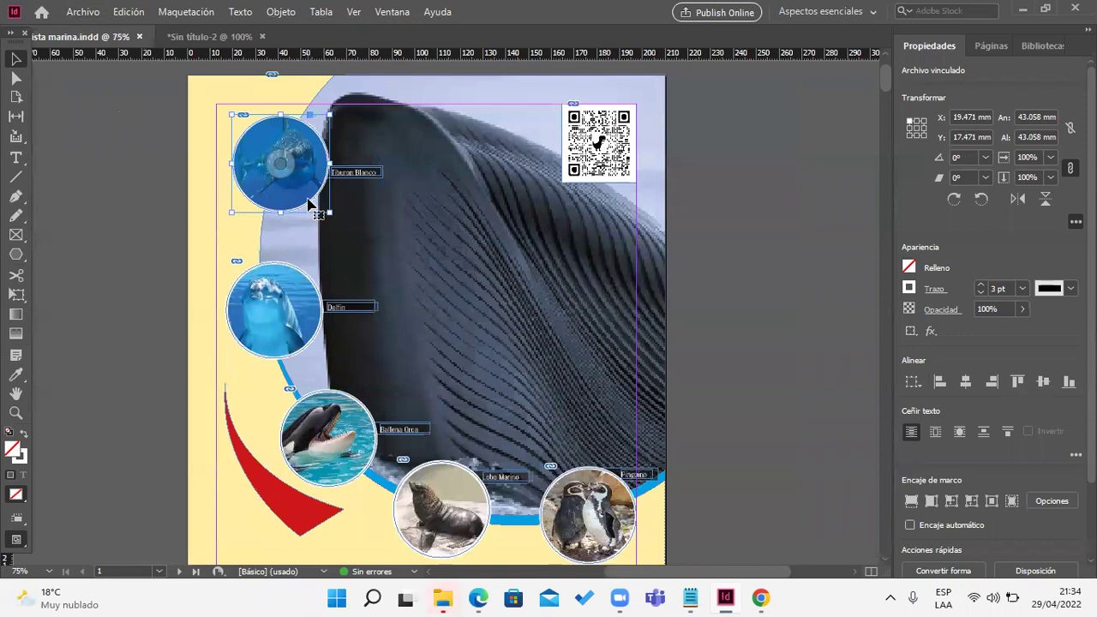
left_click(393, 11)
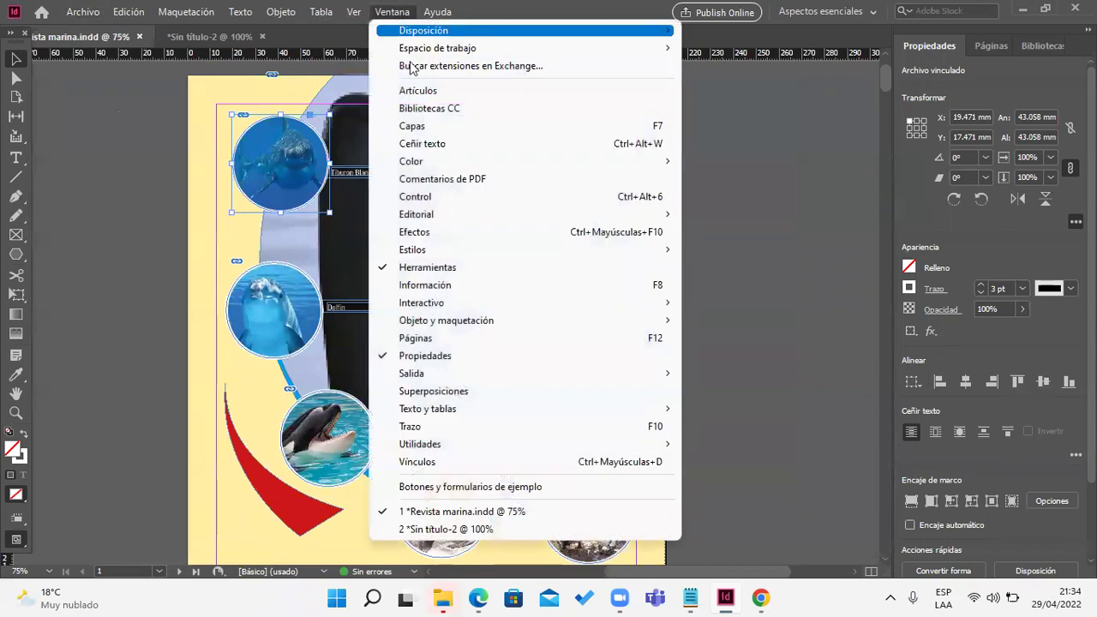
mouse_move(497, 305)
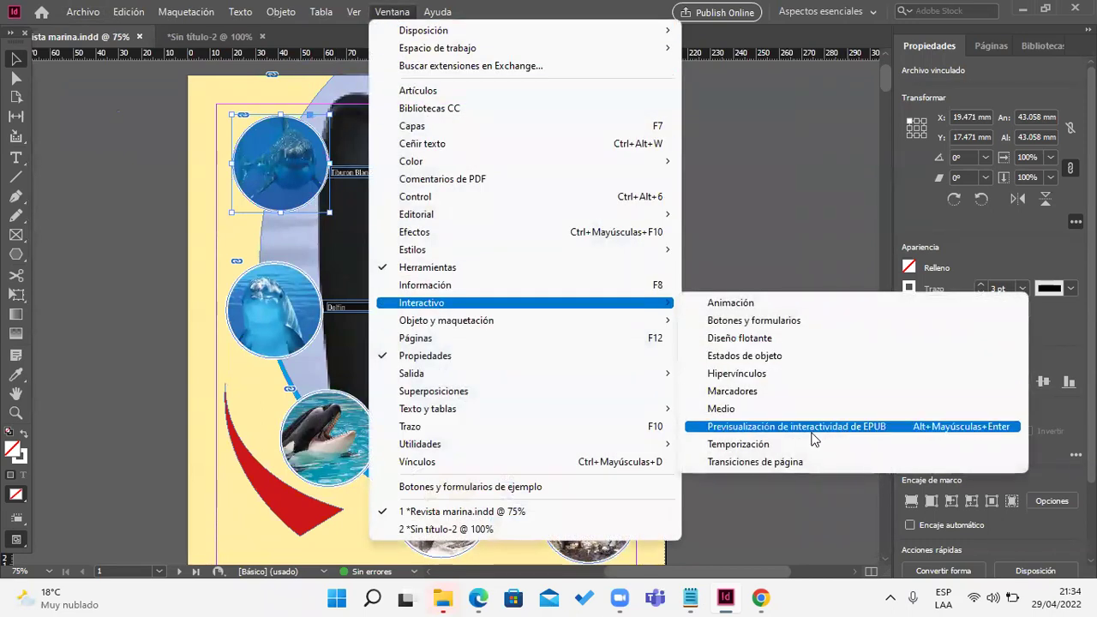
left_click(793, 378)
left_click_drag(558, 244, 663, 176)
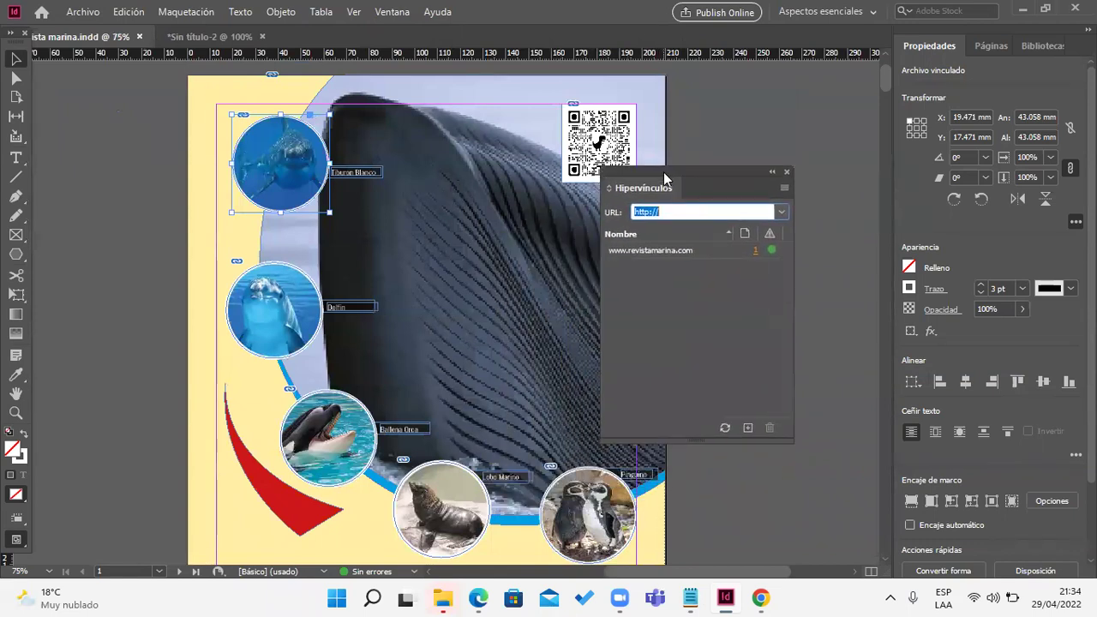
Step: Add a hyperlink from the selected Tiburon Blanco photo on the cover to page 2 of Revista marina.indd
left_click(746, 428)
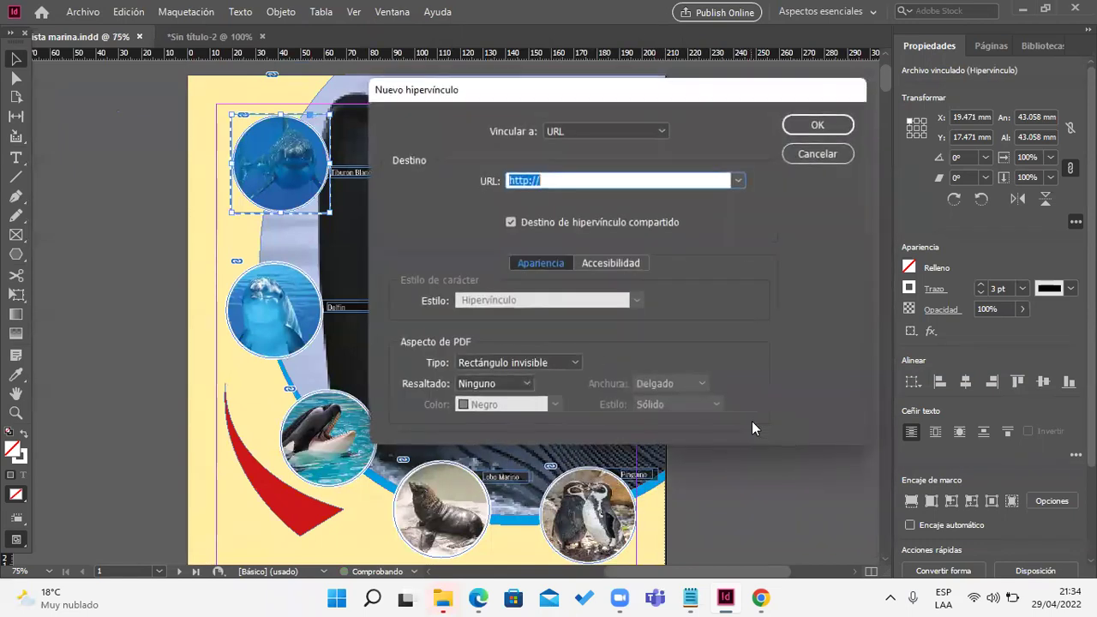
left_click(840, 153)
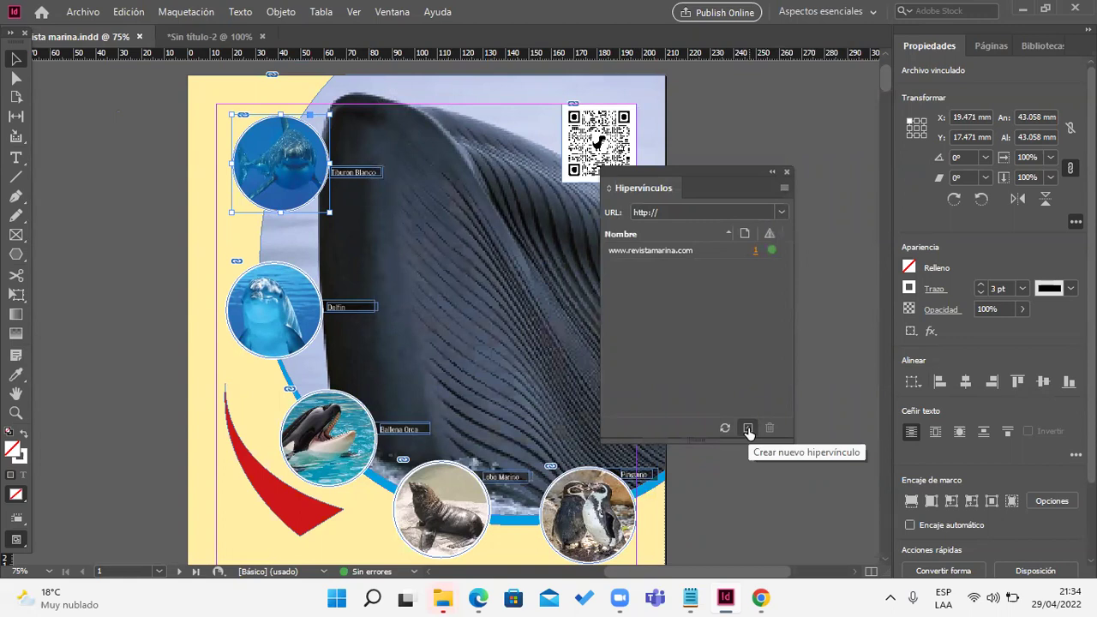
left_click(748, 427)
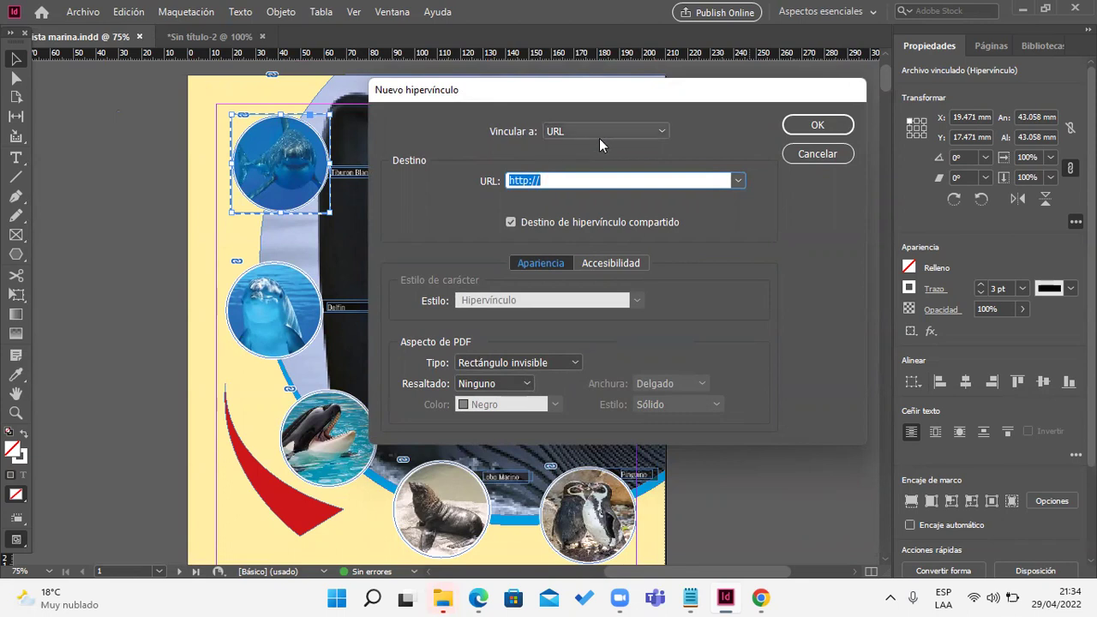
left_click(663, 132)
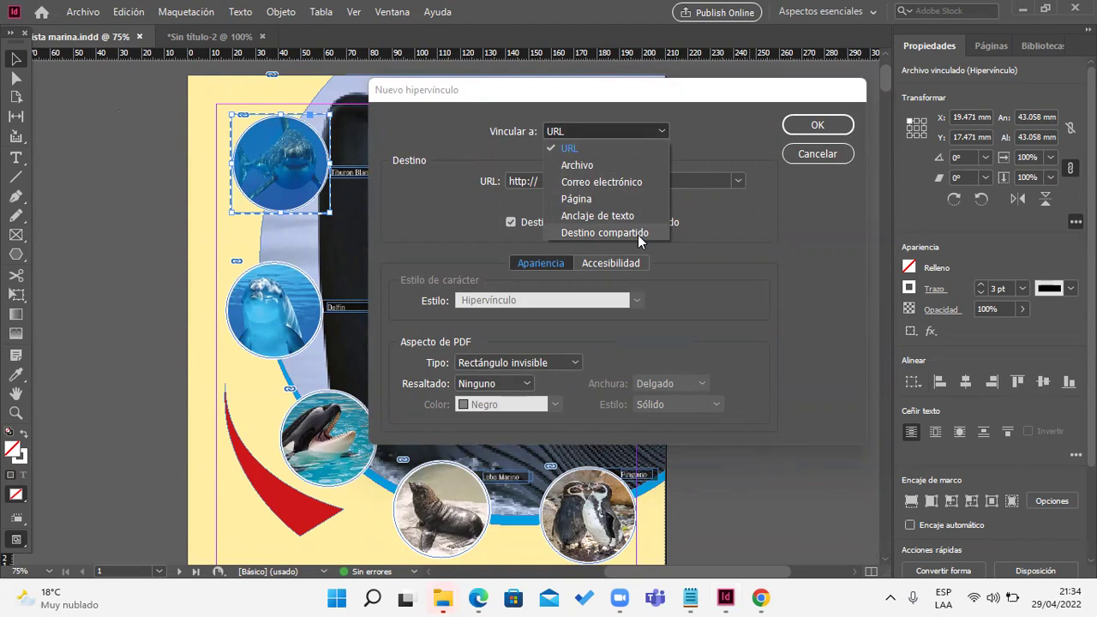
left_click(621, 204)
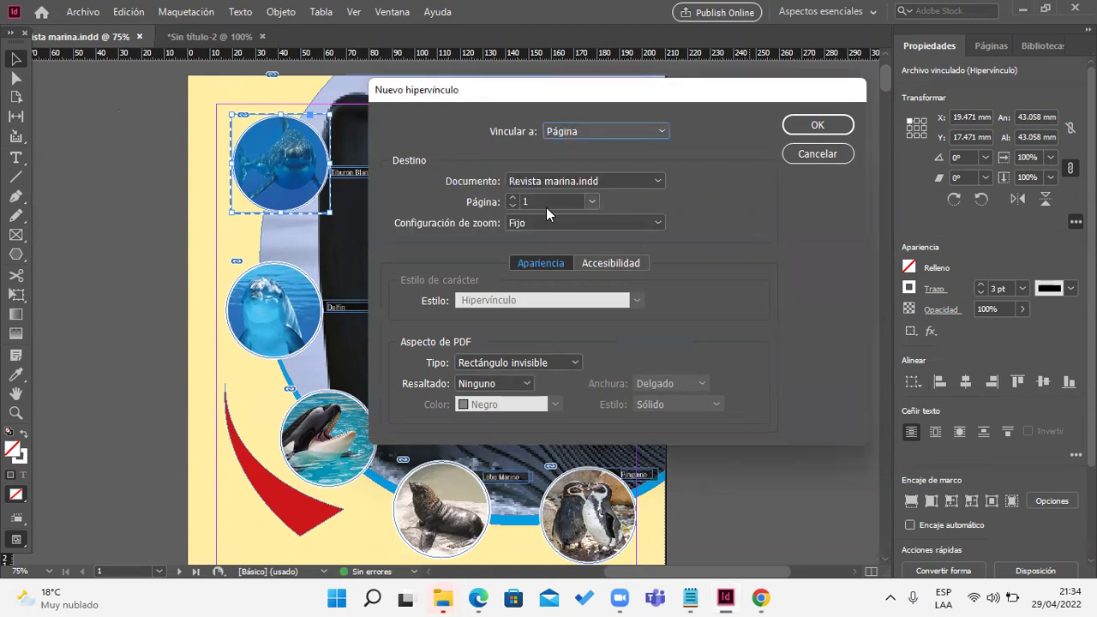
left_click(513, 197)
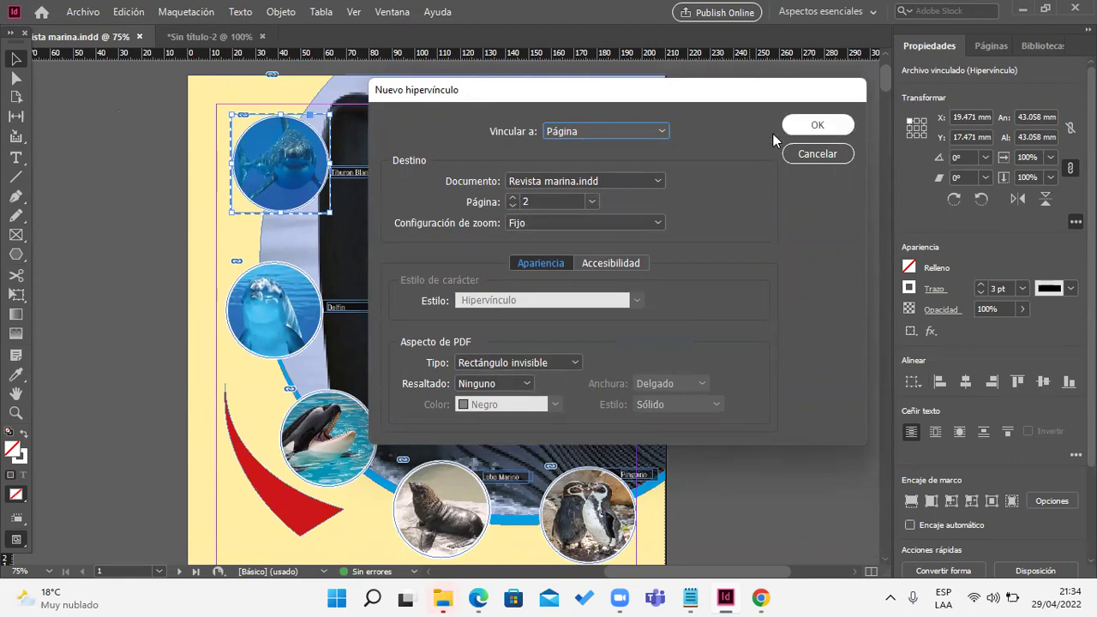
left_click(637, 132)
left_click(597, 198)
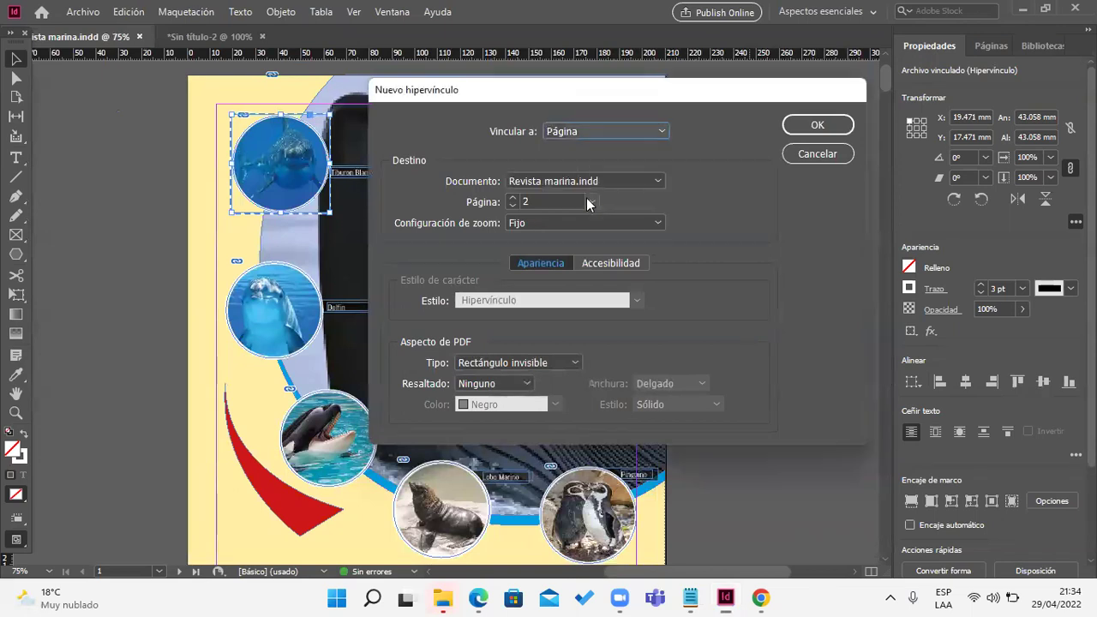
left_click(809, 129)
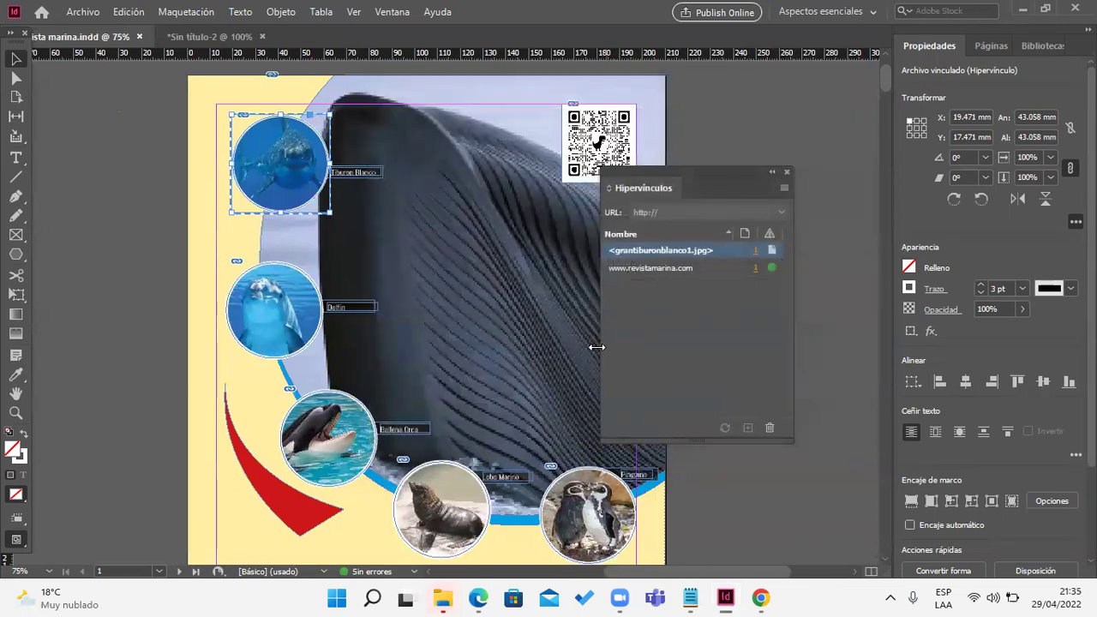
Step: Add a page-type hyperlink from the cover's Delfin photo to its destination page in Revista marina.indd
left_click(314, 331)
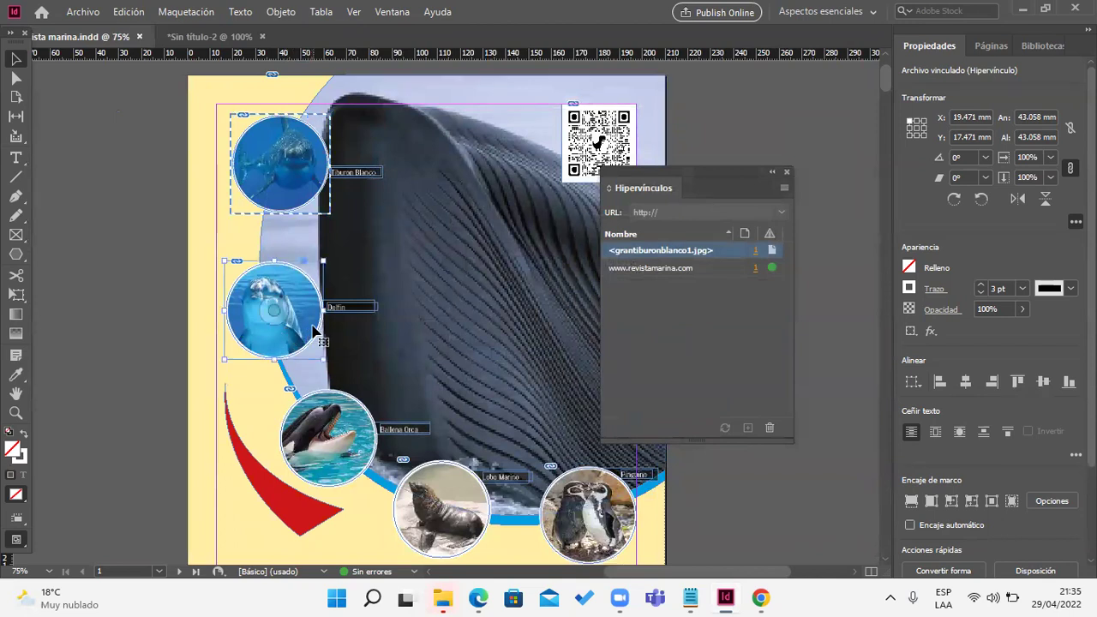
left_click(753, 427)
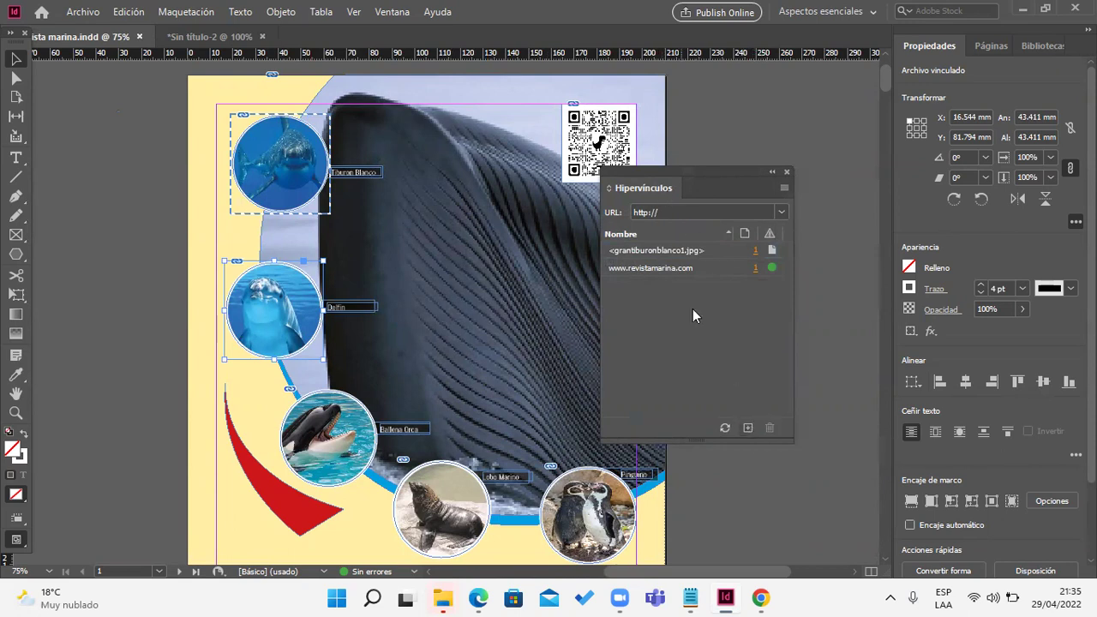
left_click(747, 428)
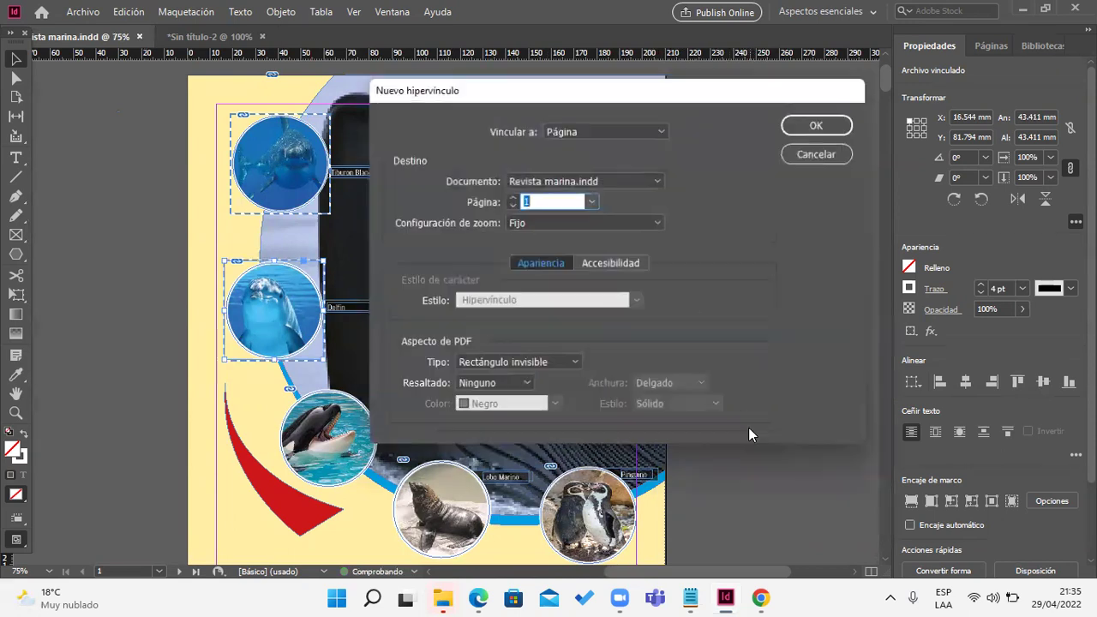
left_click(586, 134)
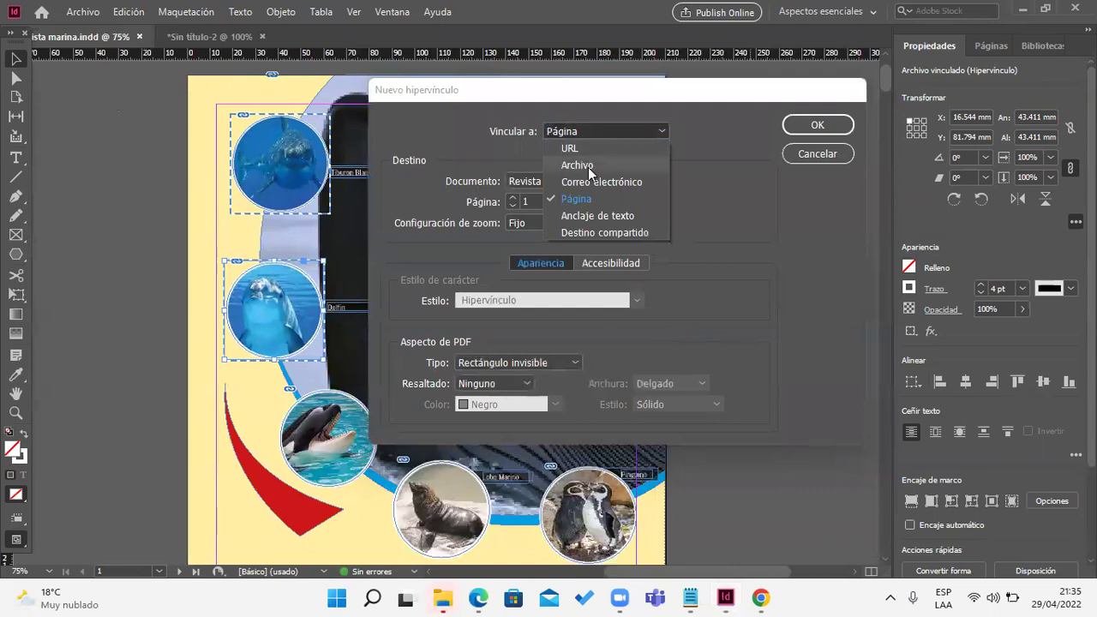
left_click(580, 202)
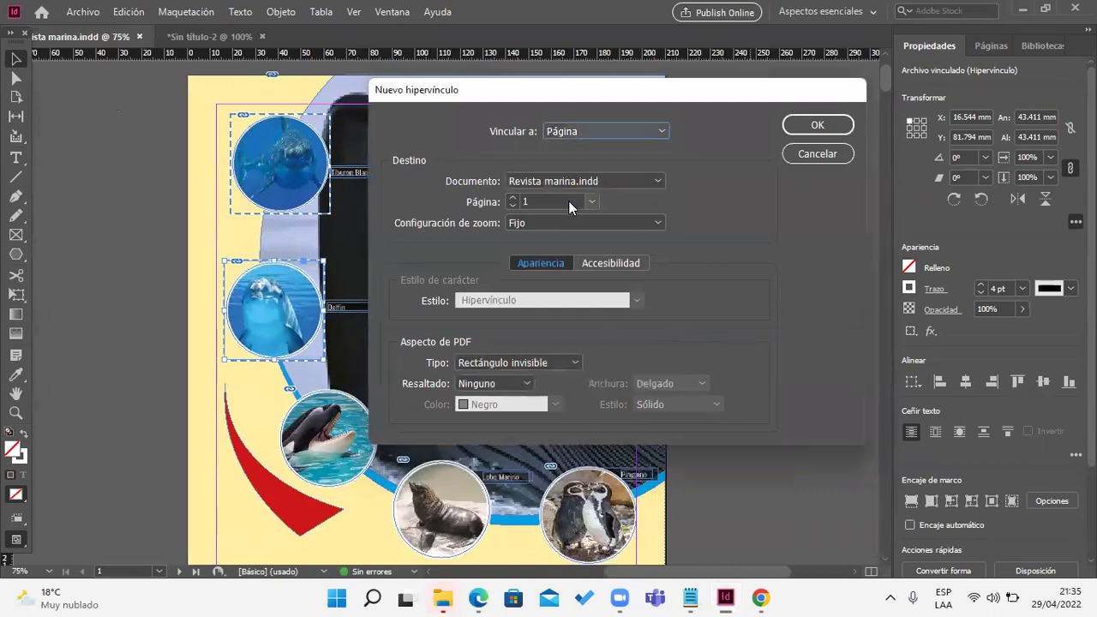
left_click(513, 202)
left_click(828, 131)
Step: Select the Ballena Orca photo on the cover as the source of a new hyperlink
scroll(349, 398, "down", 2)
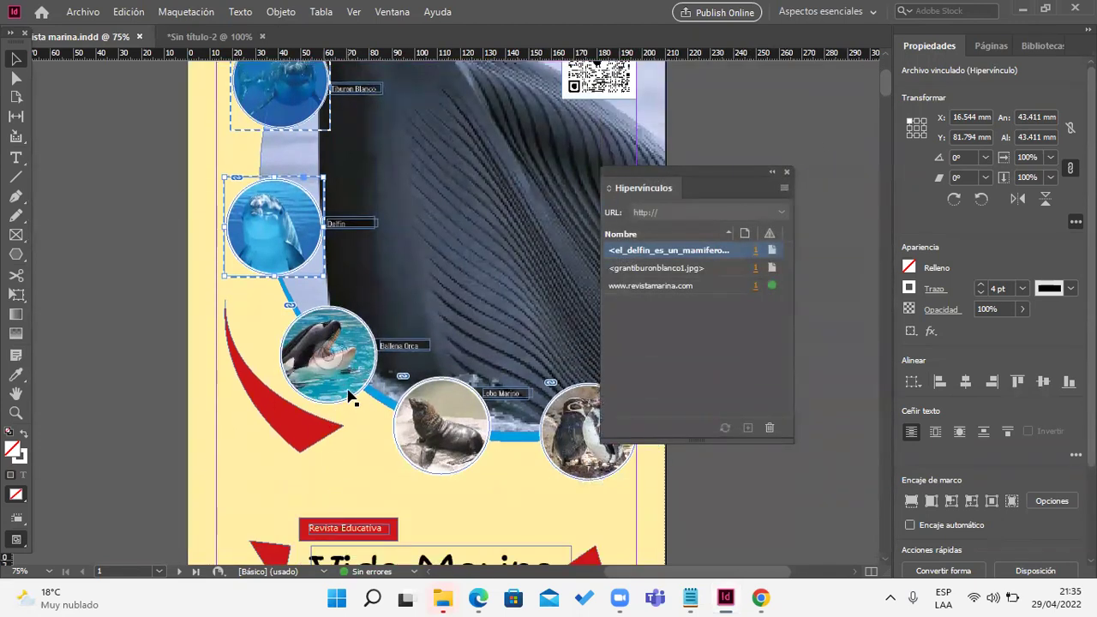
left_click(350, 397)
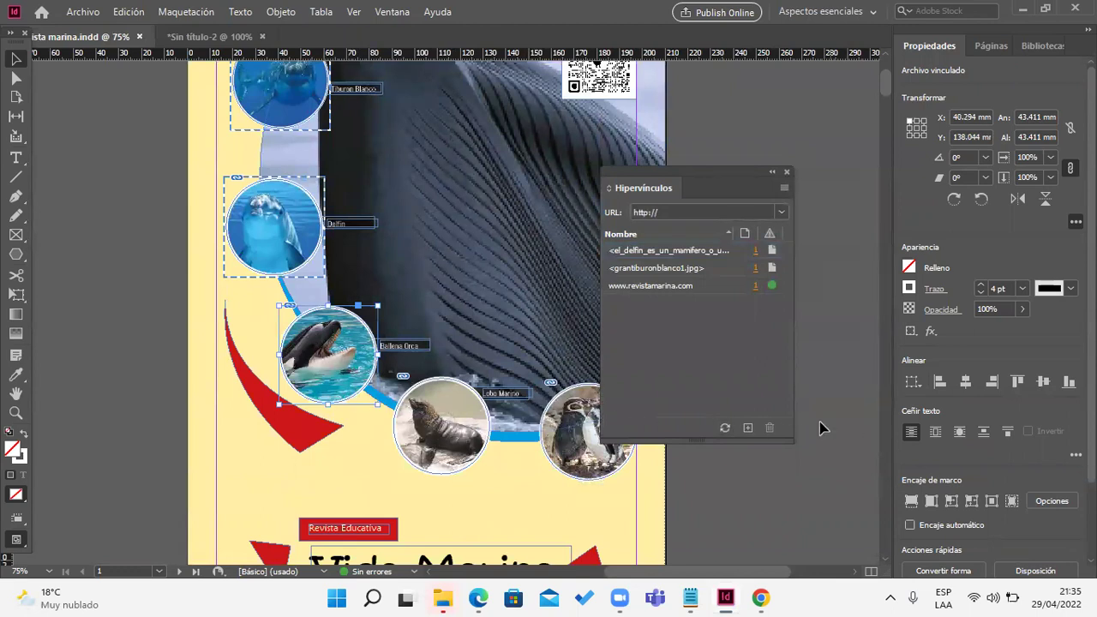
scroll(814, 429, "up", 1)
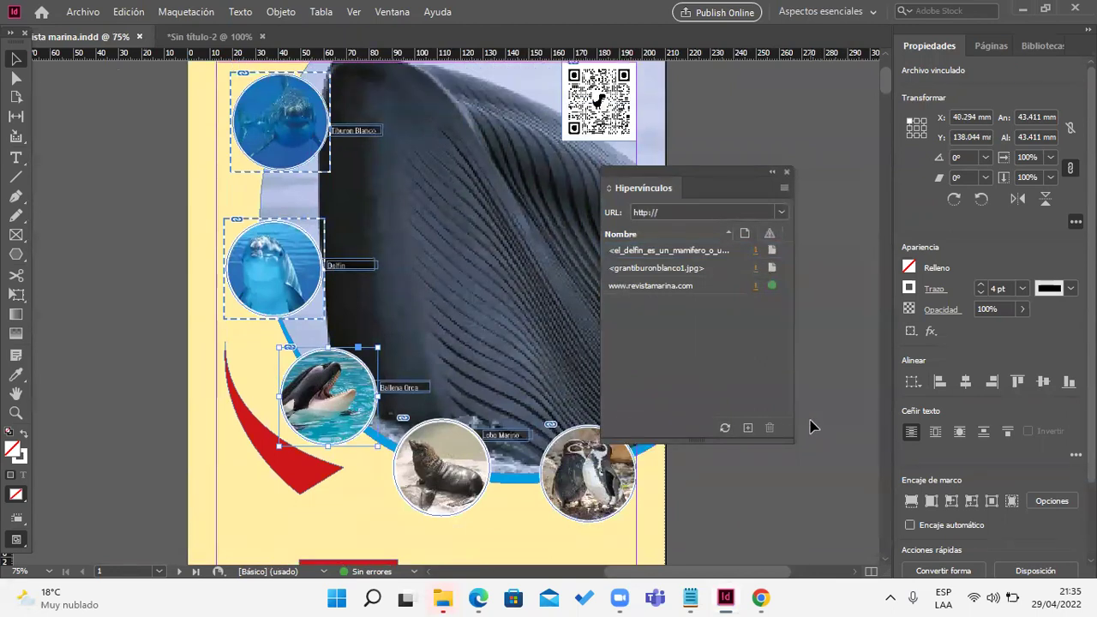